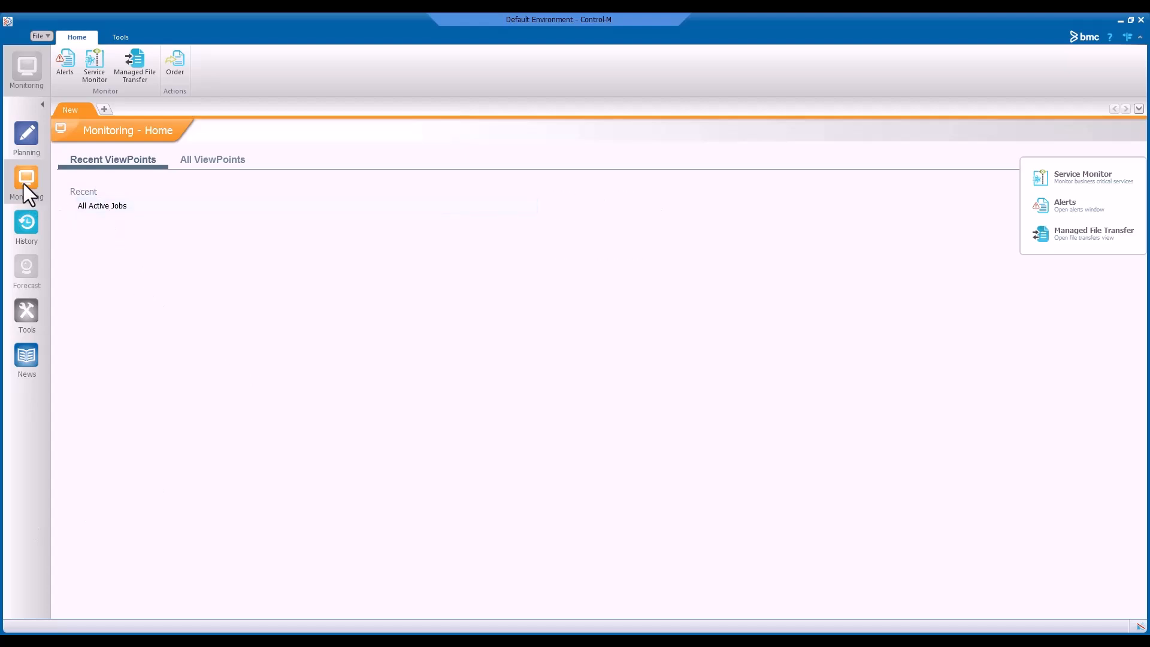
# Create a new viewpoint named "reporting jobs not ok" in the Viewpoint Manager and set its hierarchy to By Folder
pyautogui.click(123, 36)
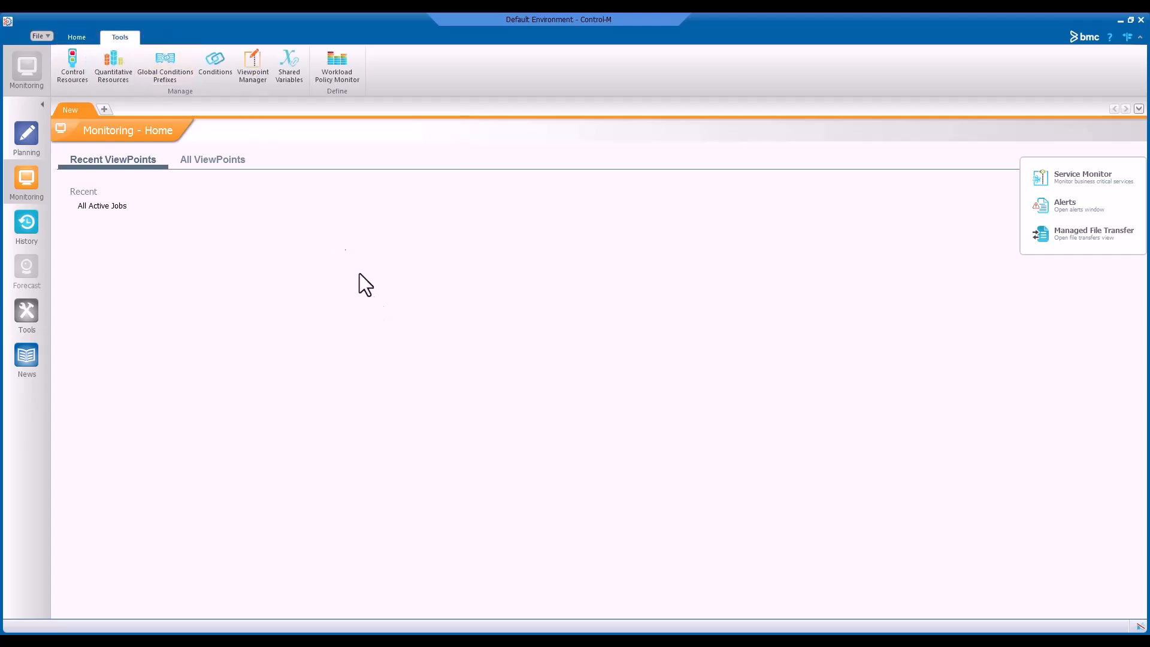
pyautogui.click(250, 66)
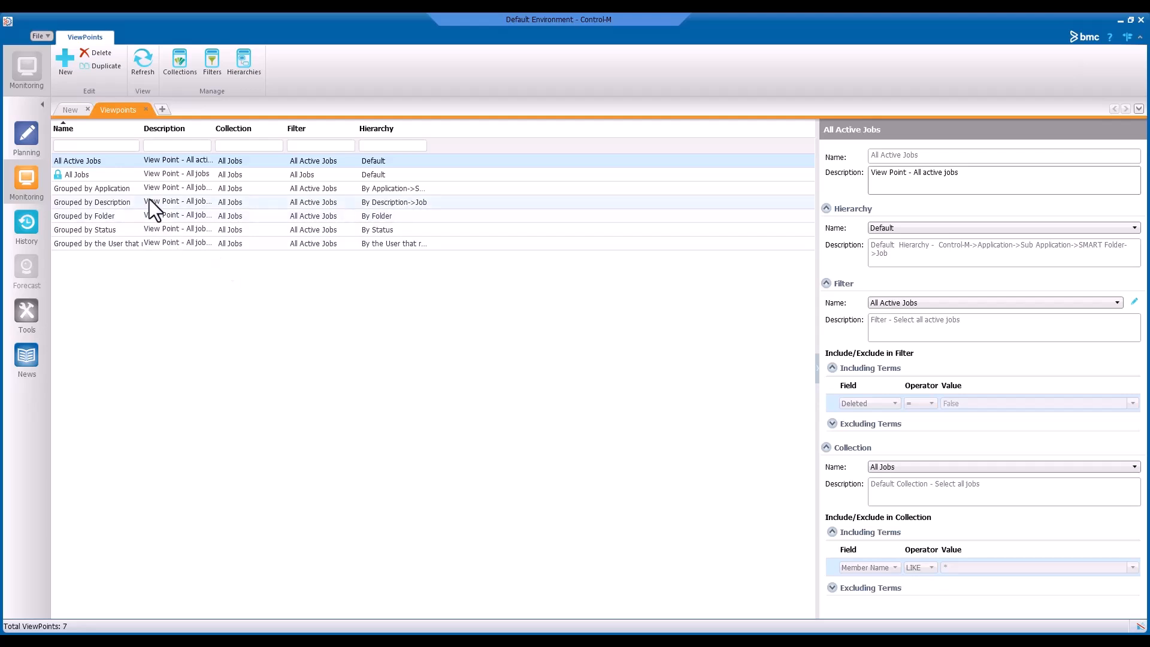
pyautogui.click(64, 66)
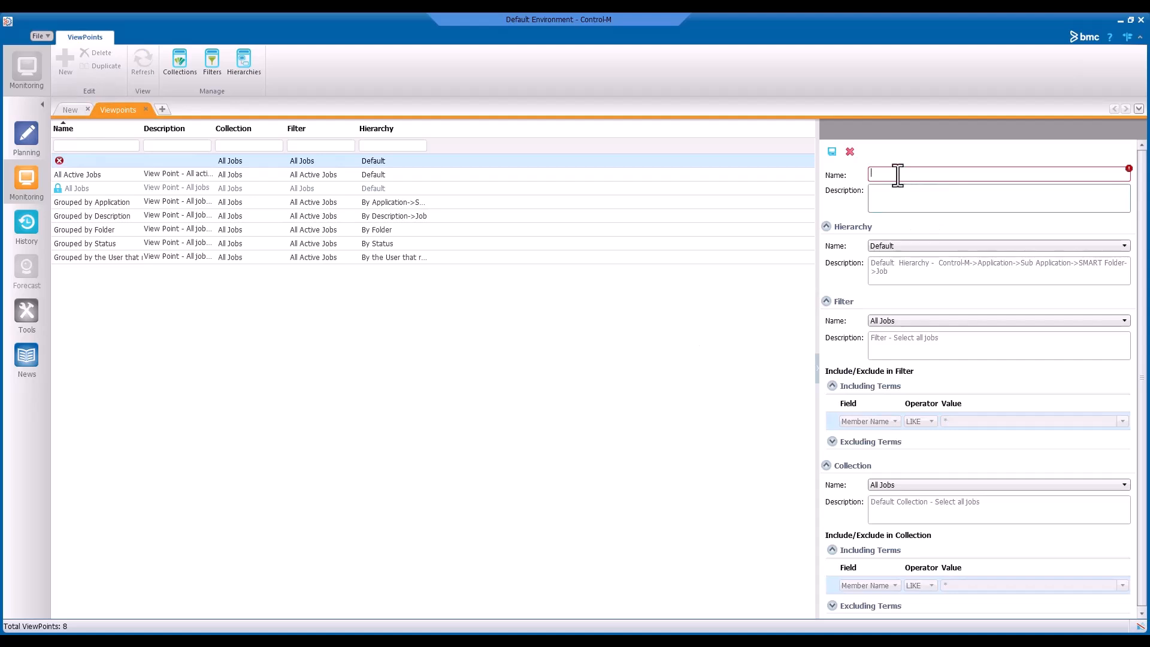
pyautogui.write('reporting jobs not ok')
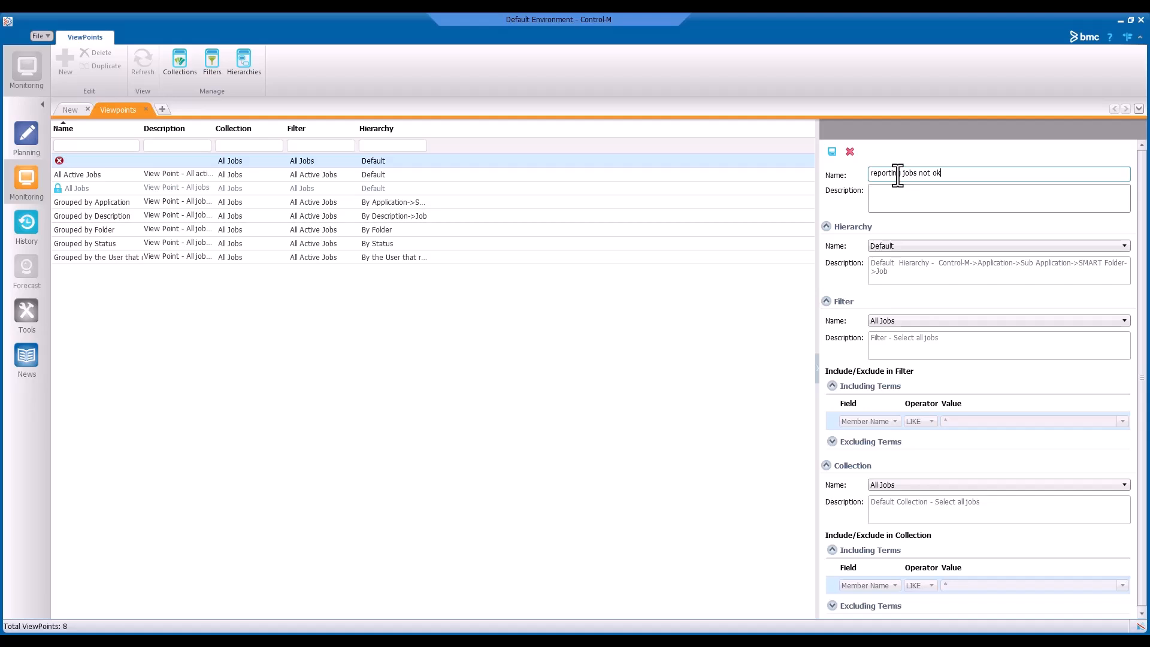
pyautogui.click(962, 247)
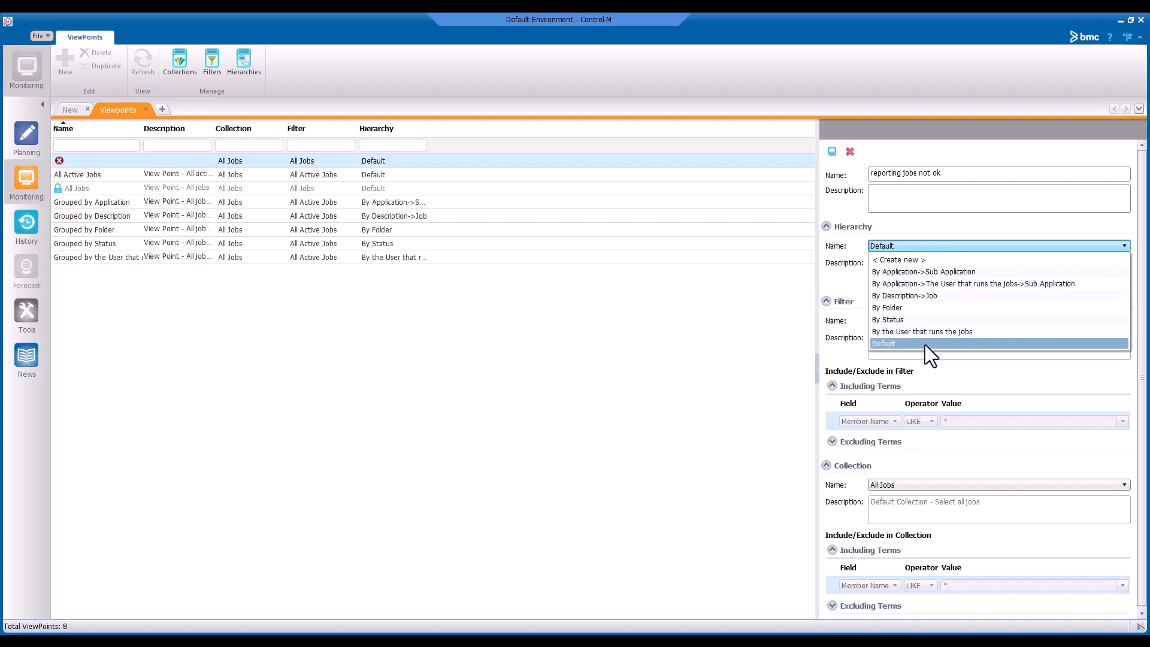
pyautogui.click(913, 309)
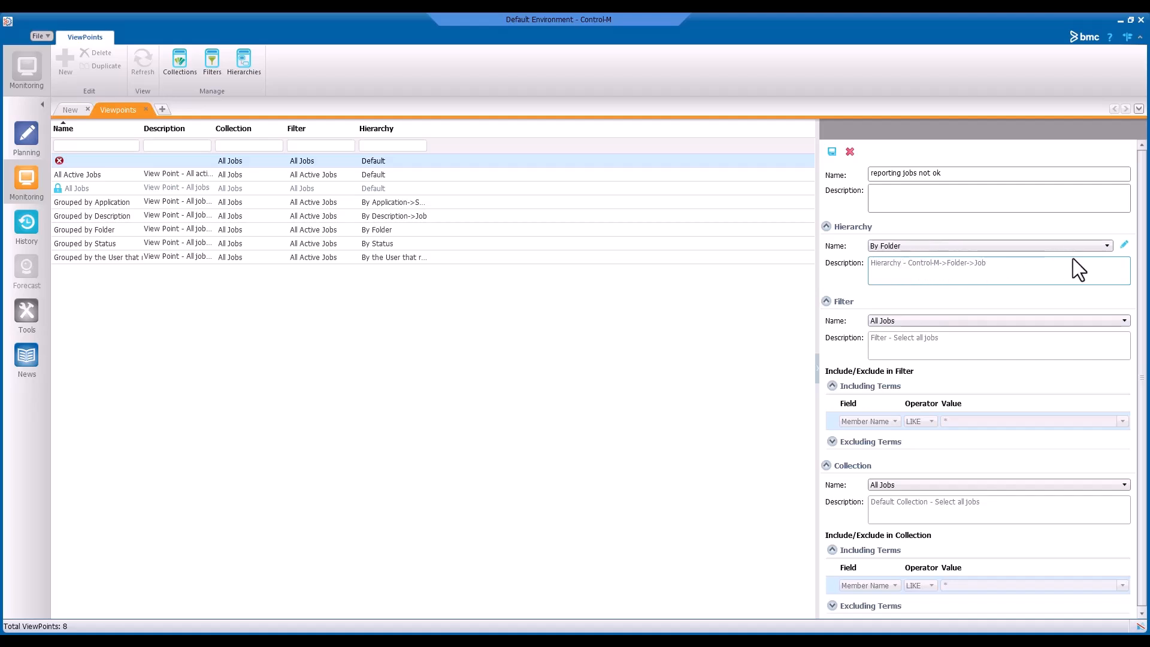
# Examine the level definitions of the By Folder hierarchy and the fields available for Level1, leaving without saving
pyautogui.click(1124, 246)
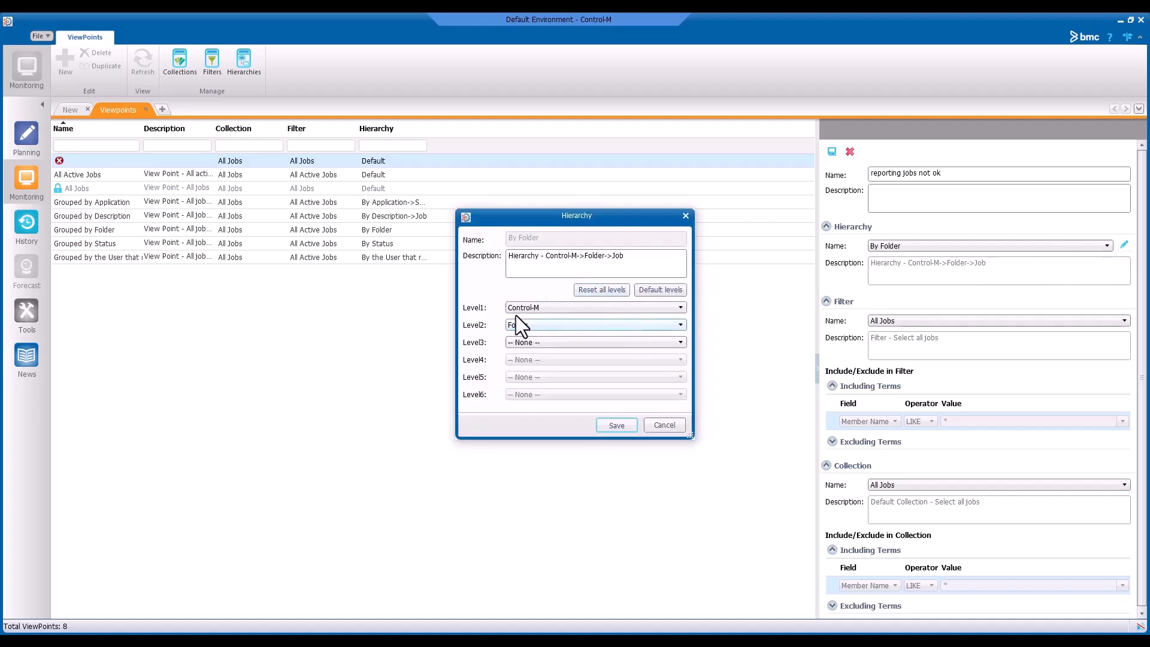
pyautogui.click(571, 308)
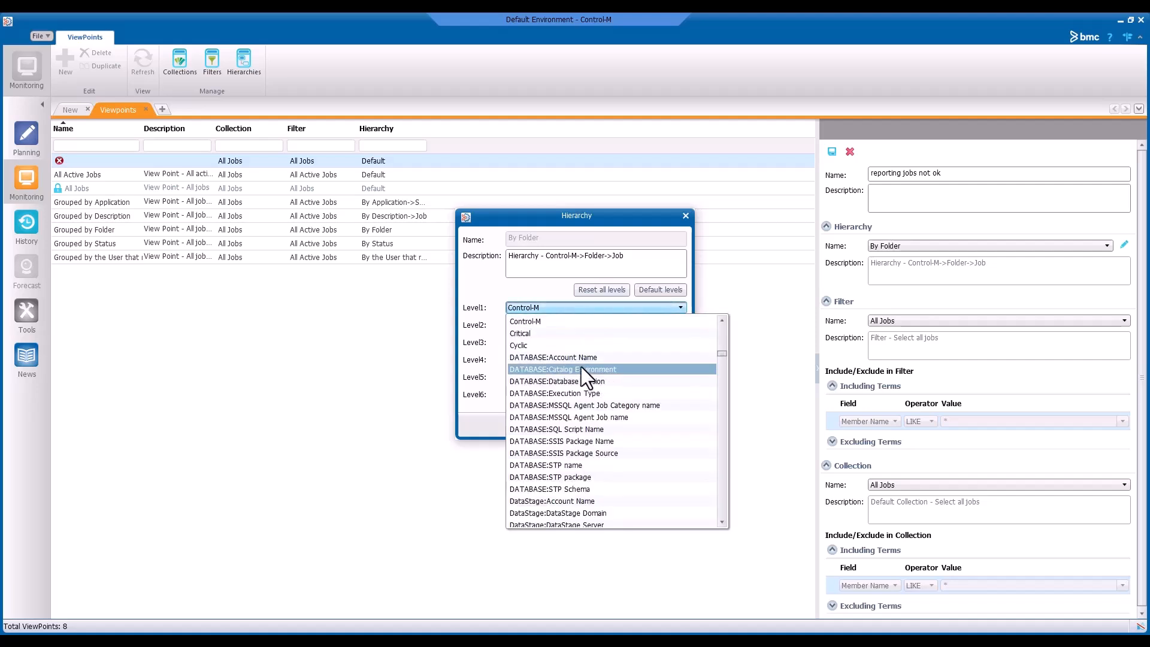
pyautogui.click(473, 285)
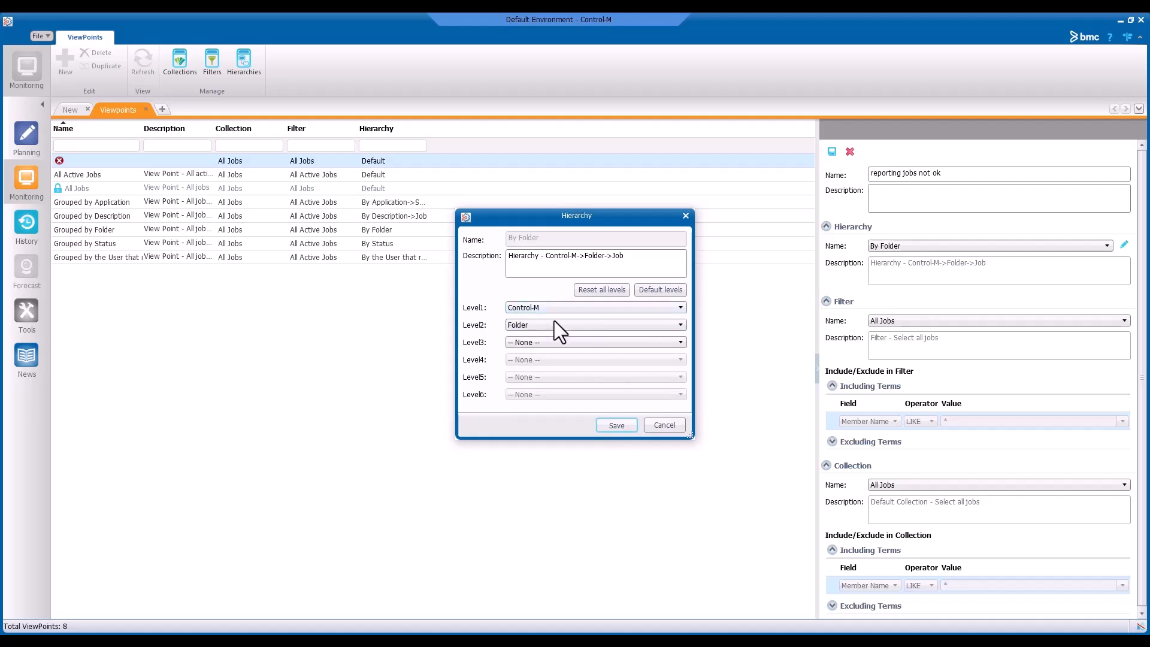
pyautogui.click(662, 426)
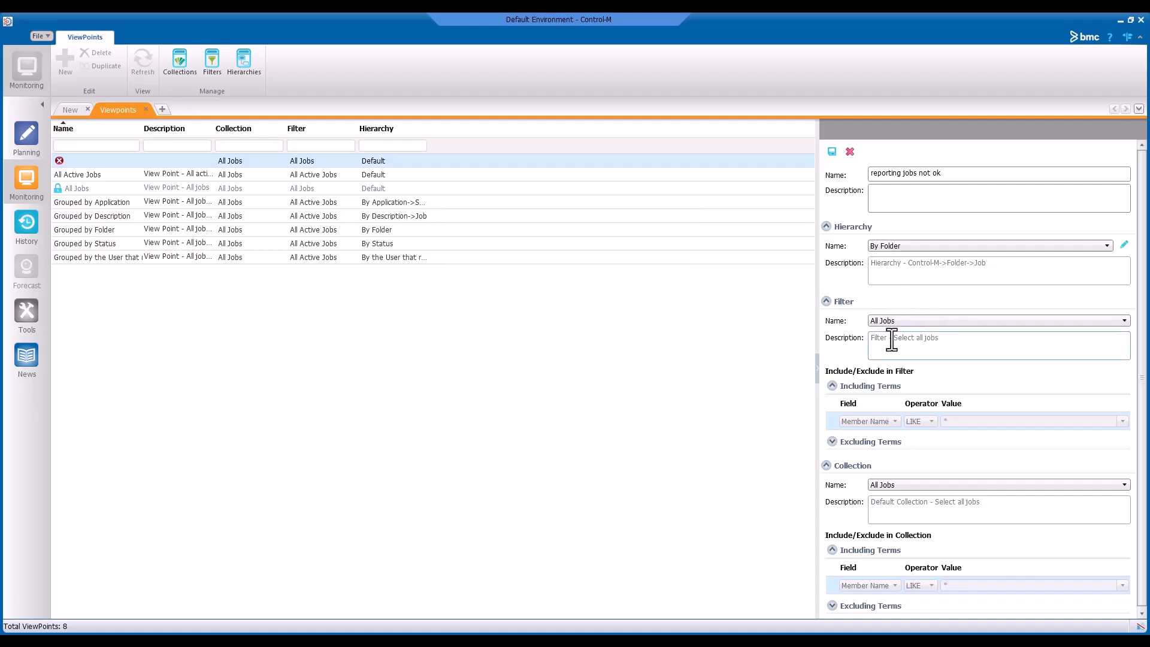
# Create a new filter for the viewpoint and name it "reporting jobs not ok"
pyautogui.click(915, 323)
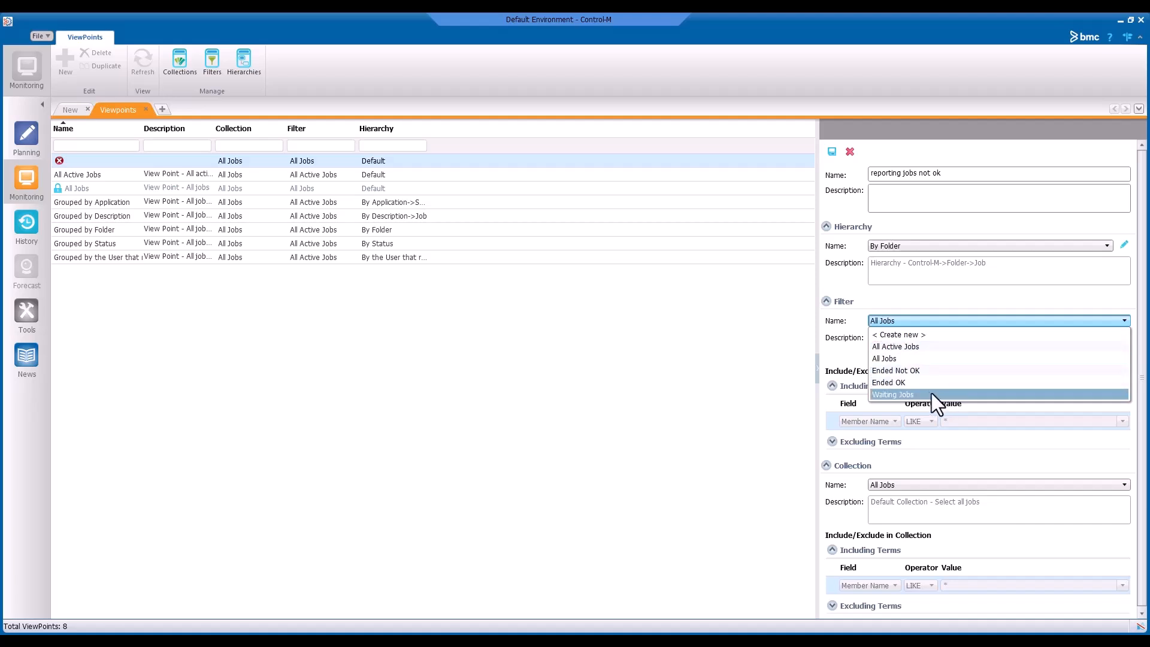
pyautogui.click(901, 336)
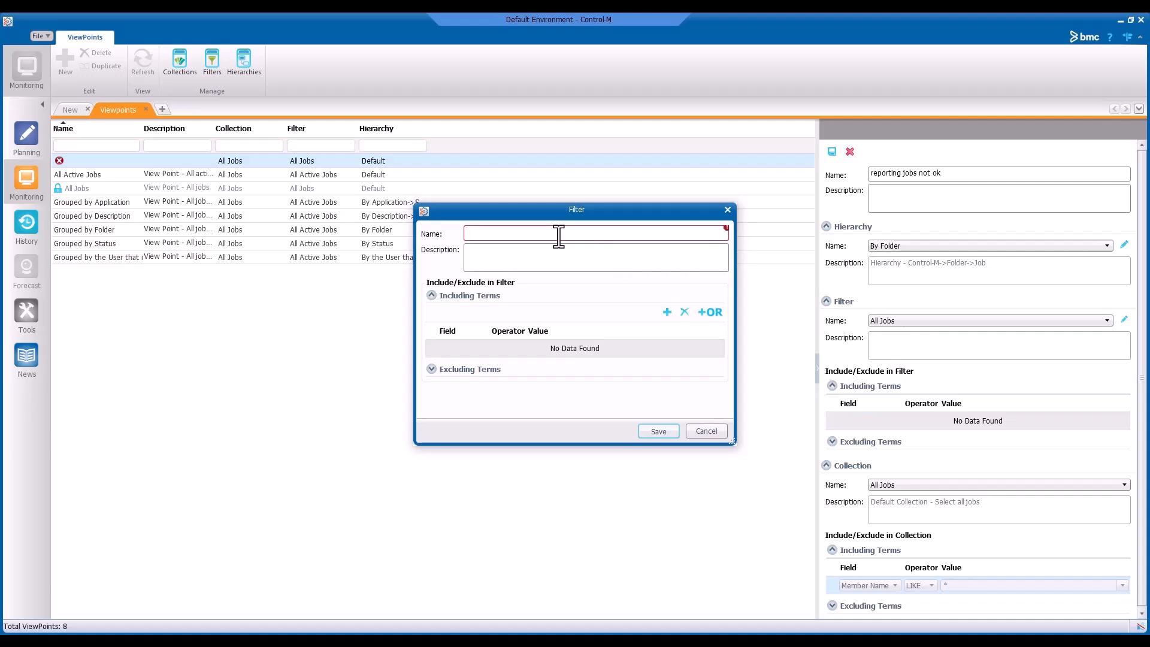
pyautogui.write('reporting jobs not ok')
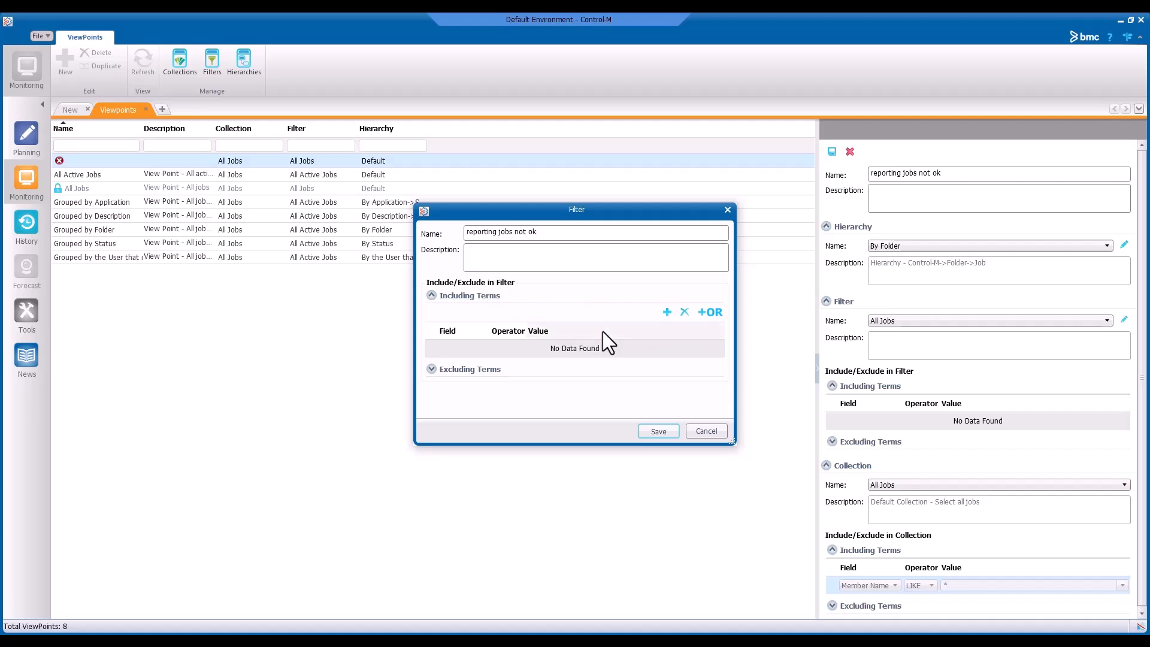
# Add an including term to the filter with field Job Name, operator LIKE and value *report*
pyautogui.click(669, 312)
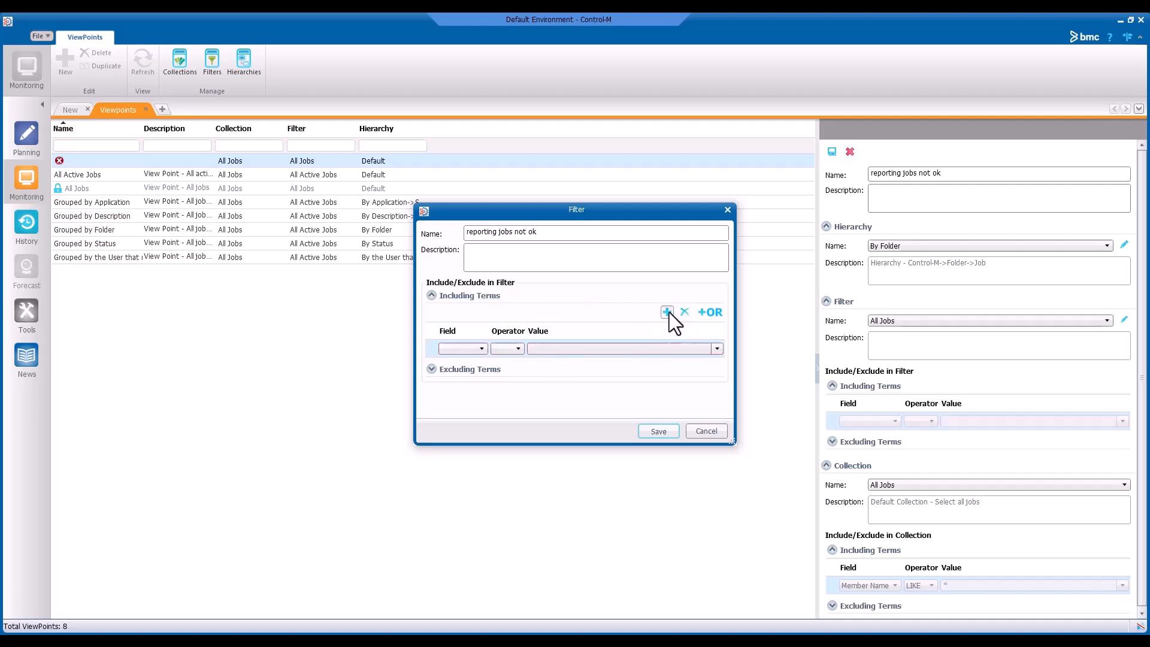
pyautogui.click(483, 349)
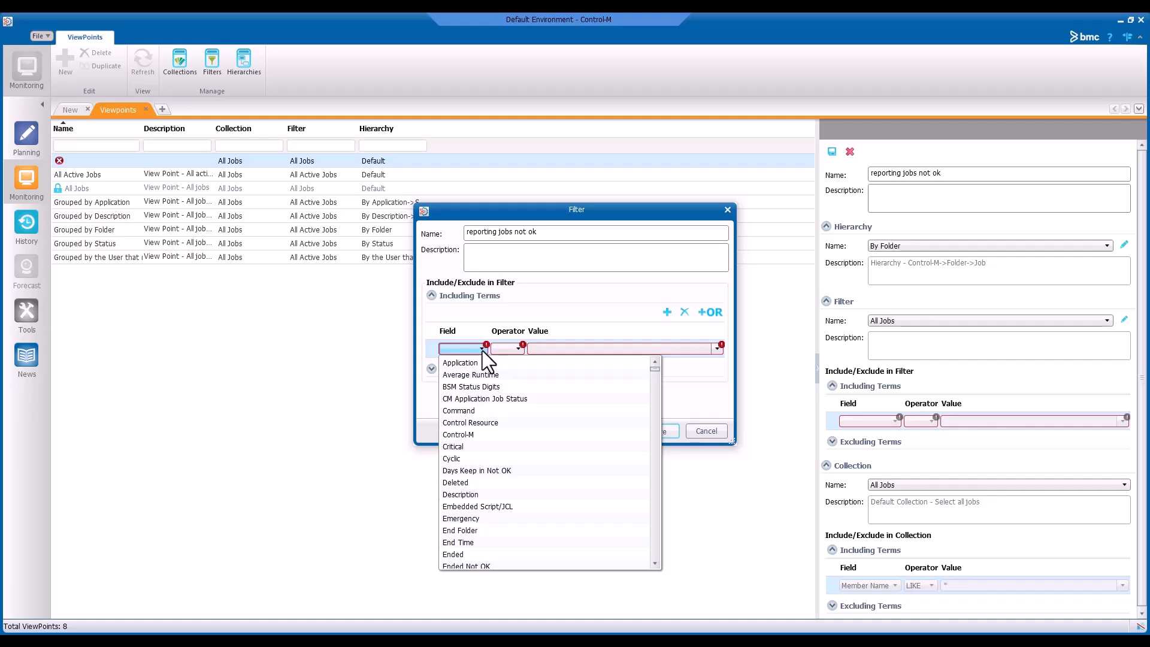
pyautogui.press('j')
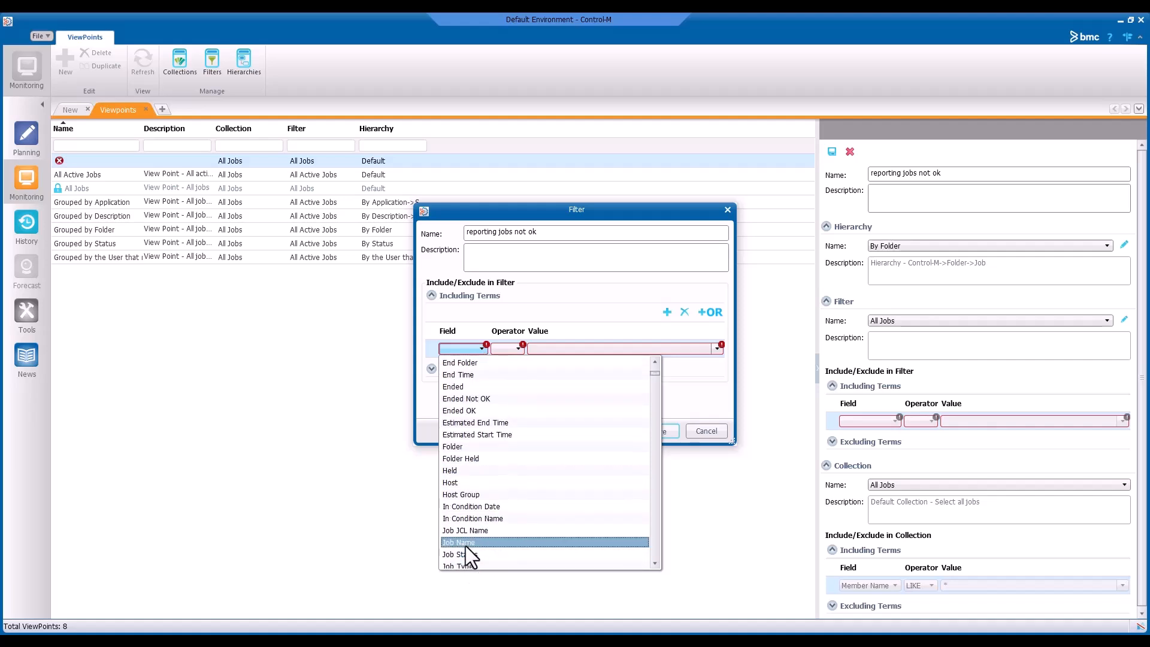
pyautogui.click(465, 546)
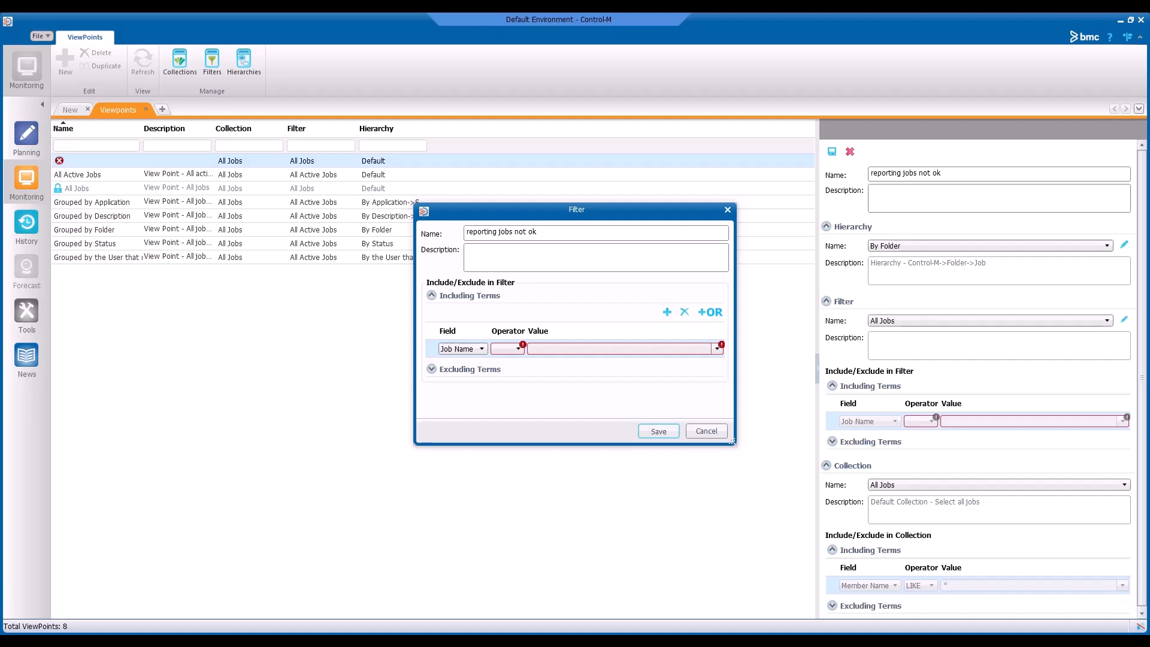
pyautogui.click(518, 350)
pyautogui.click(509, 374)
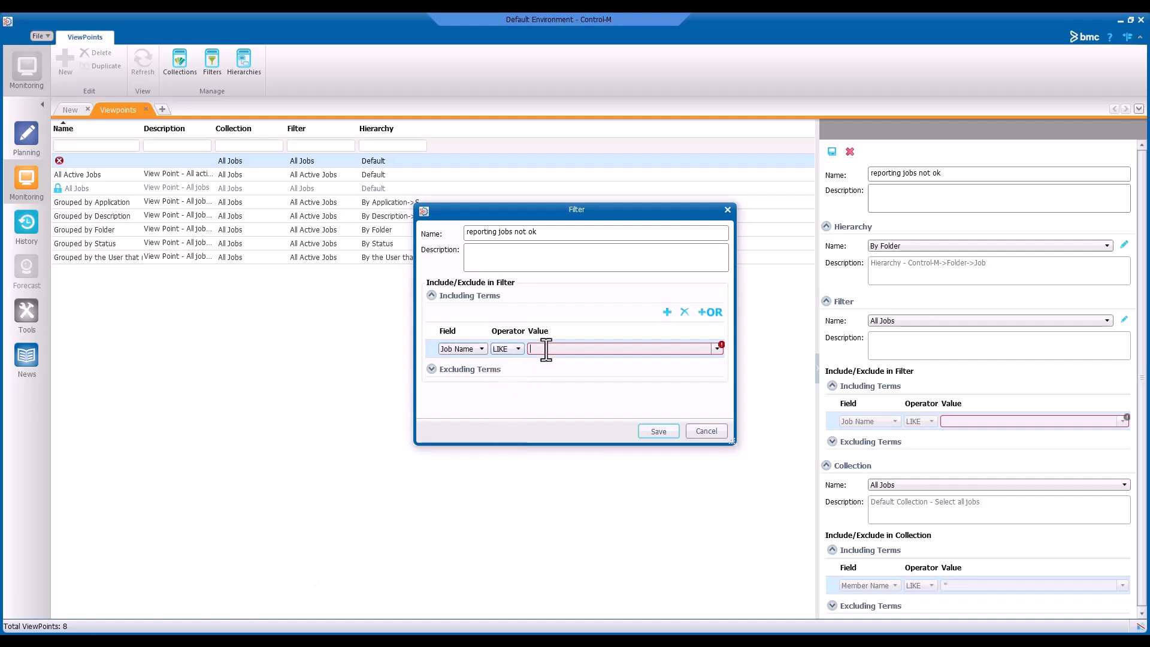
pyautogui.click(590, 349)
pyautogui.write('*report*')
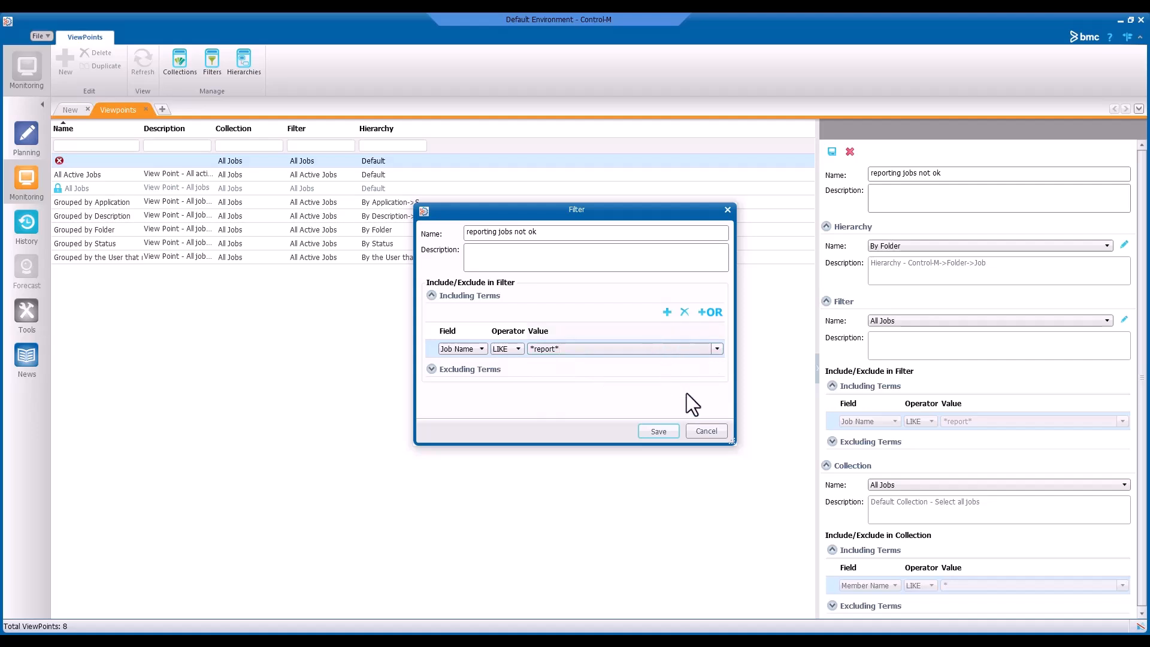
# Add a second including term, Job Status = Ended Not OK, and save the filter
pyautogui.click(668, 312)
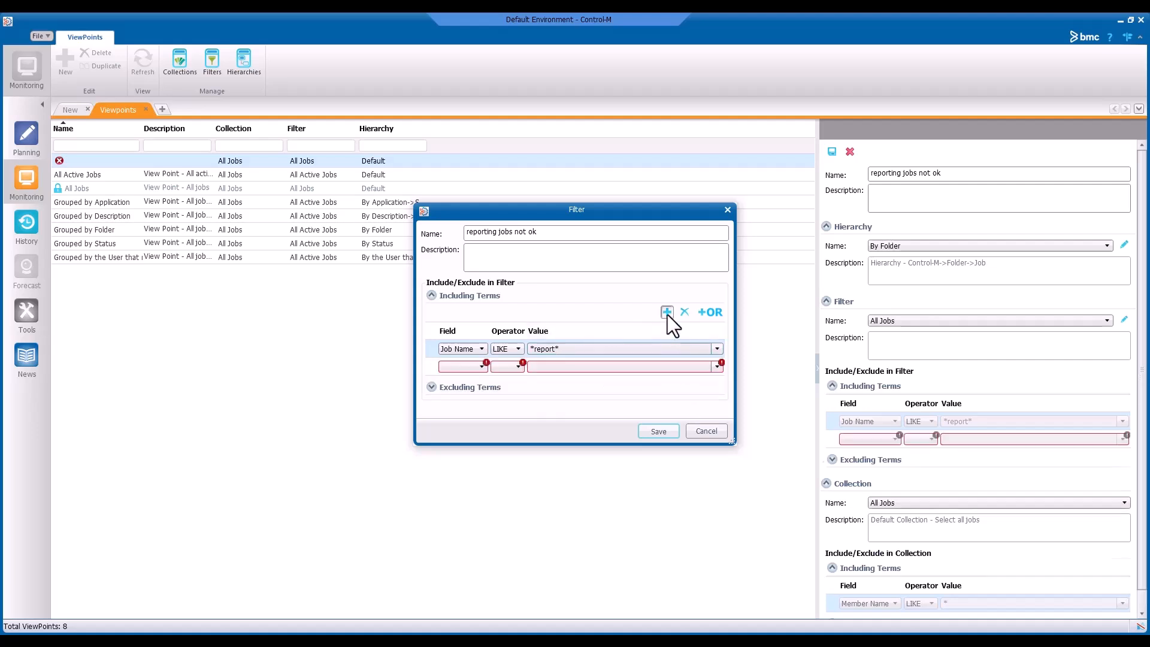
pyautogui.click(480, 368)
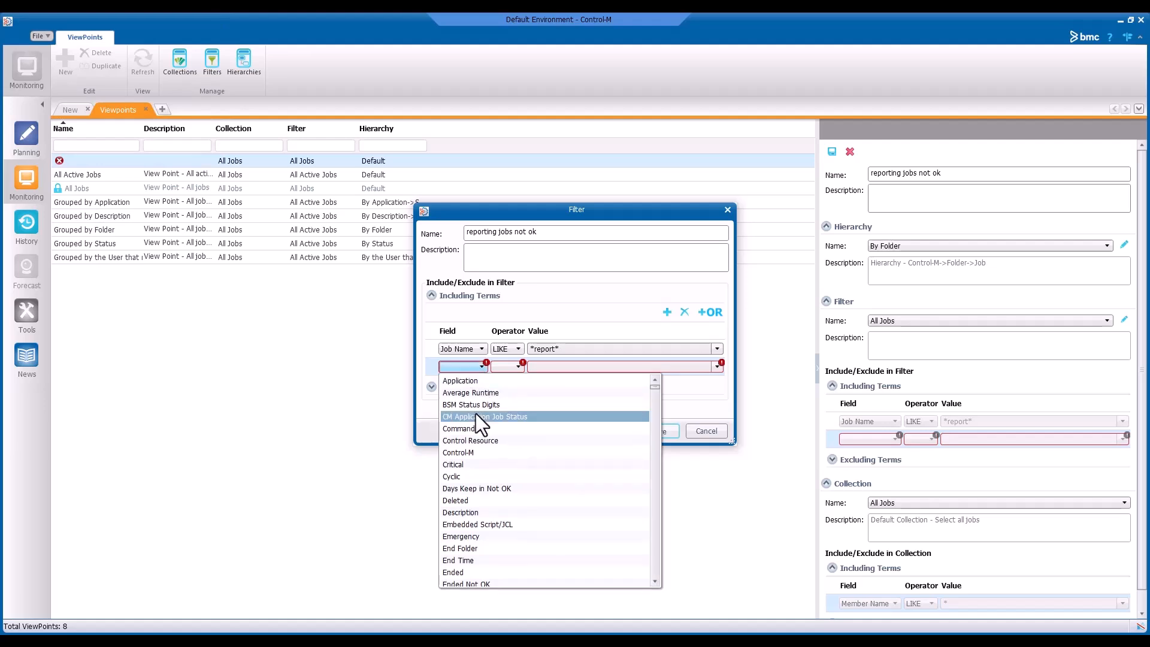
pyautogui.scroll(-5, 476, 413)
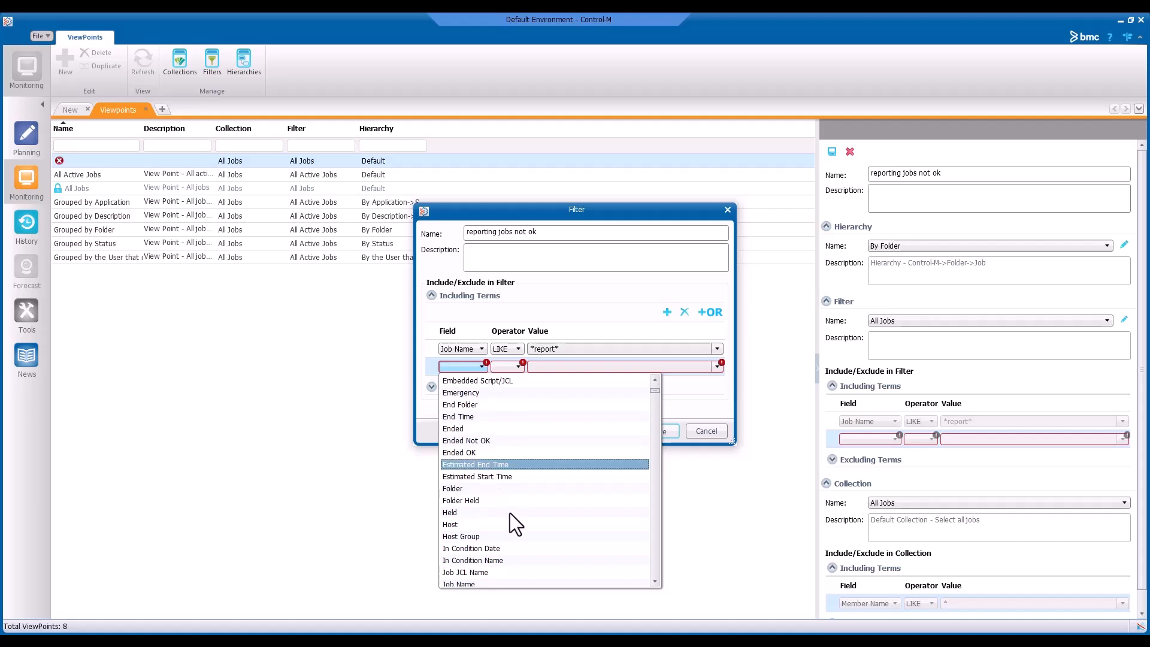
pyautogui.click(470, 561)
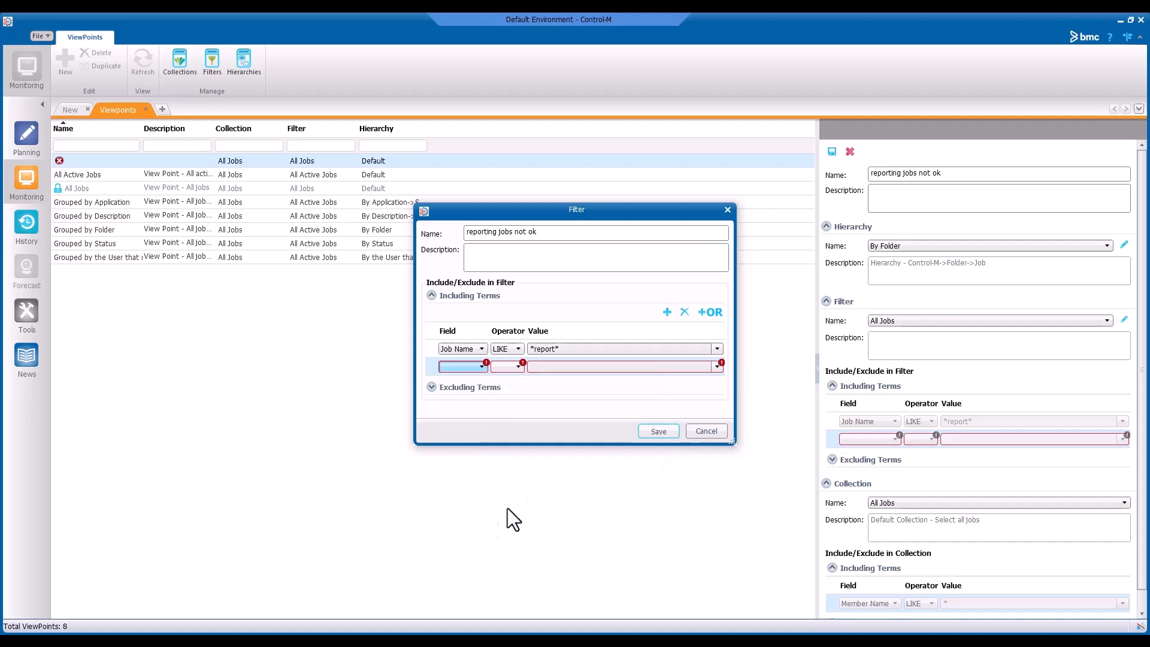
pyautogui.click(516, 367)
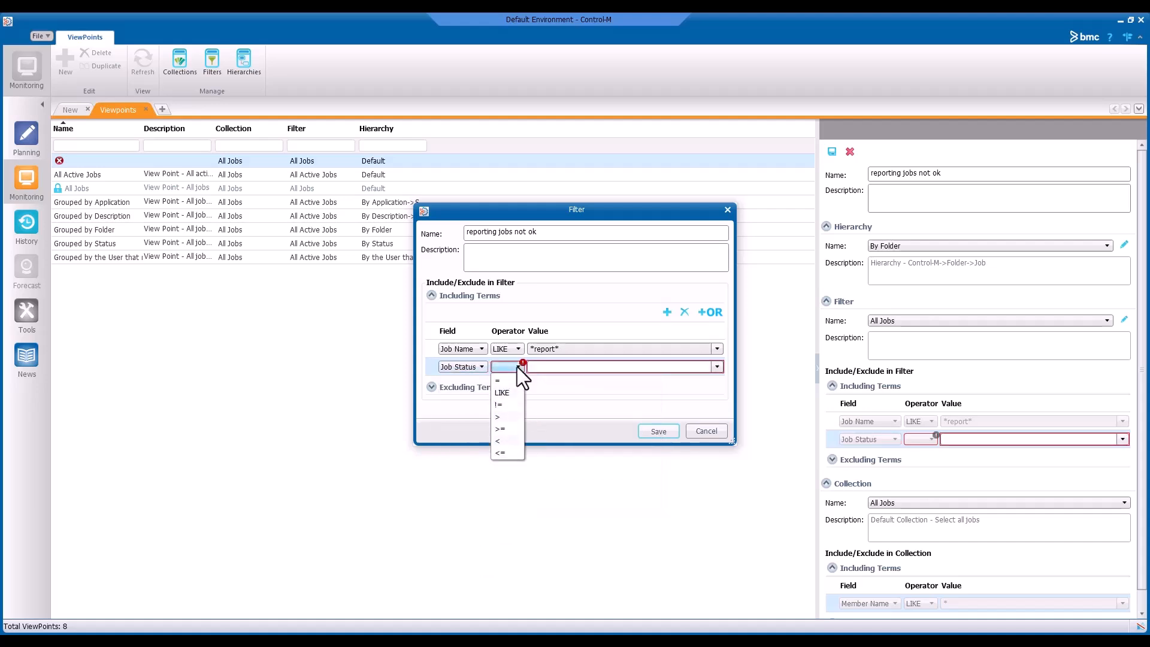
pyautogui.click(503, 381)
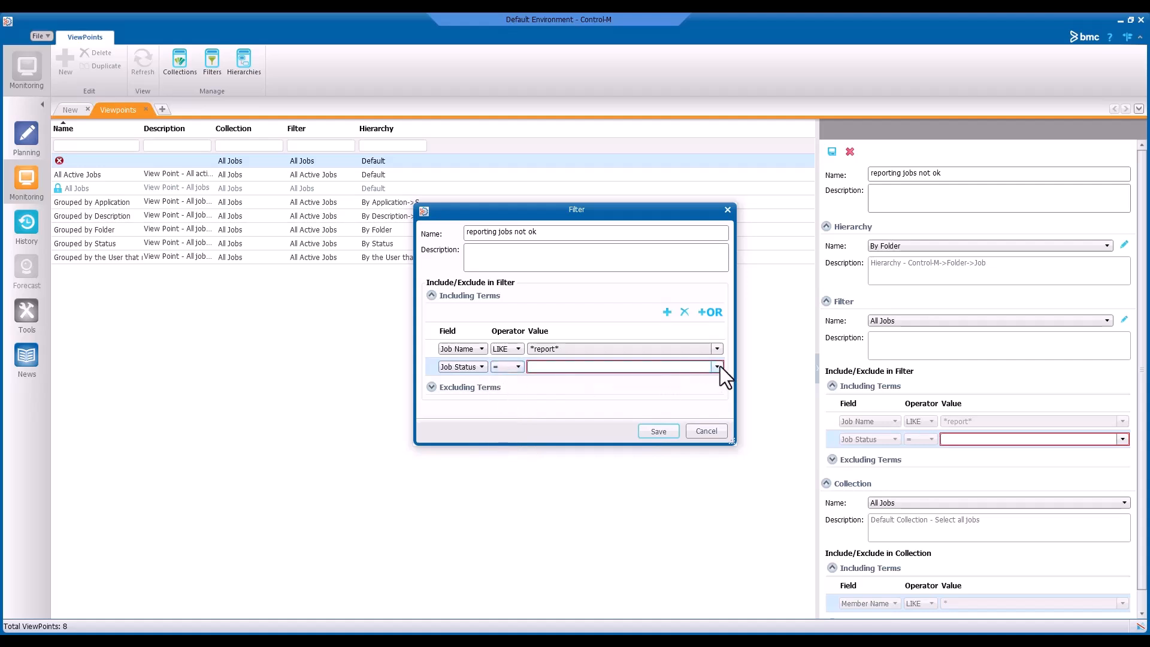
pyautogui.click(717, 366)
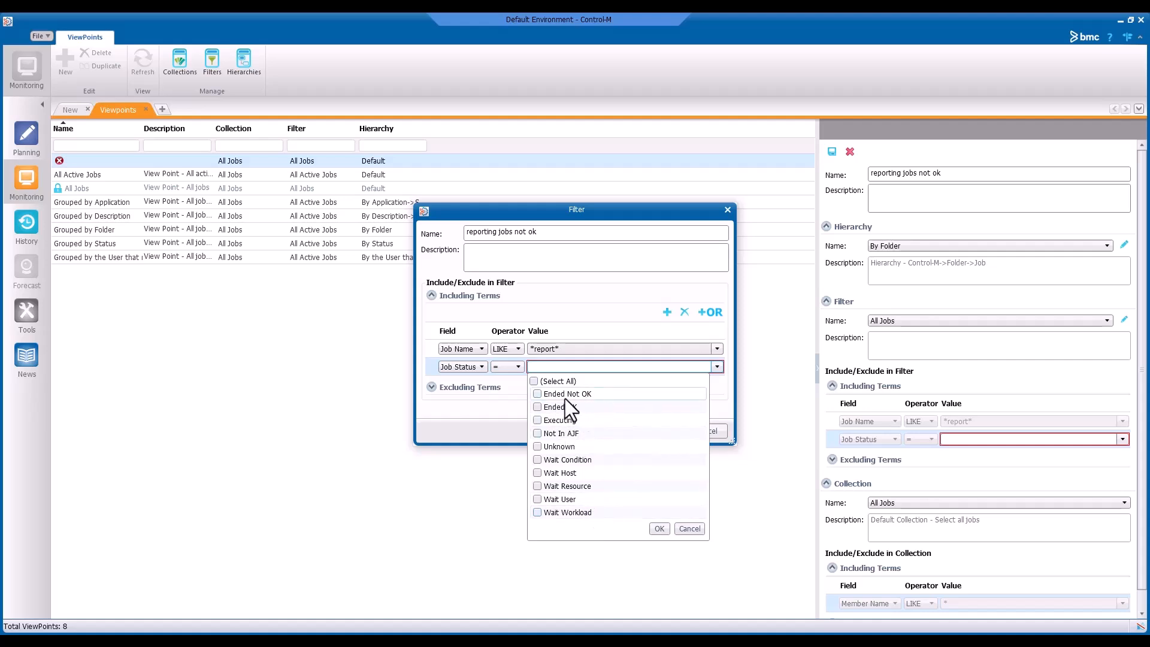
pyautogui.click(538, 394)
pyautogui.click(659, 529)
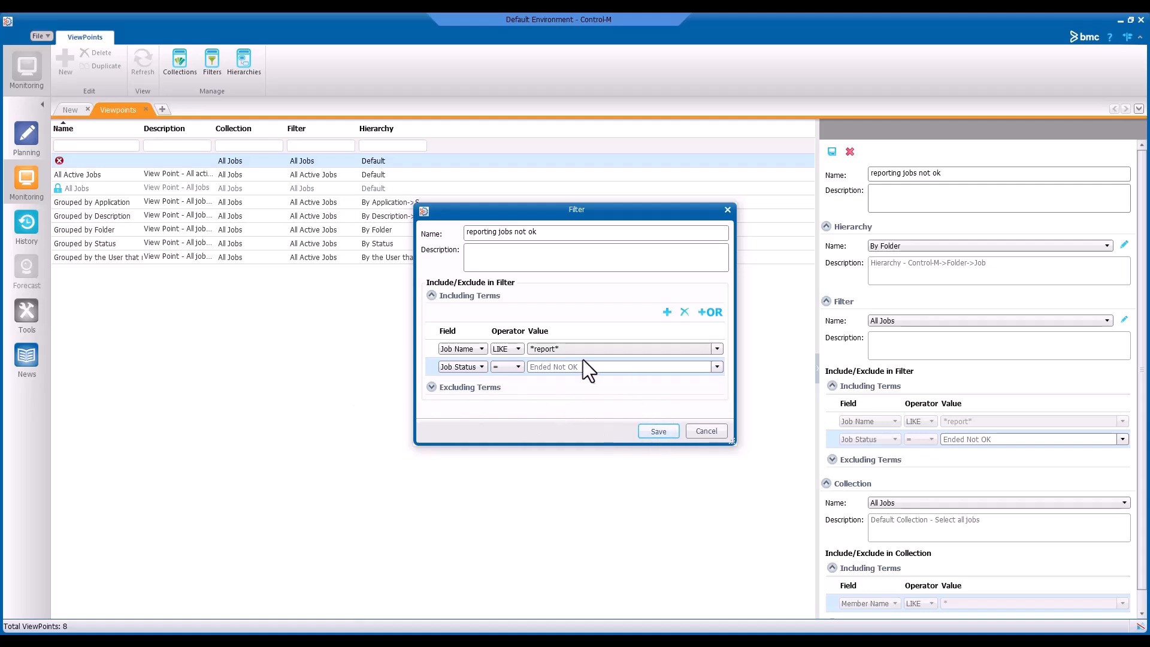
pyautogui.click(659, 431)
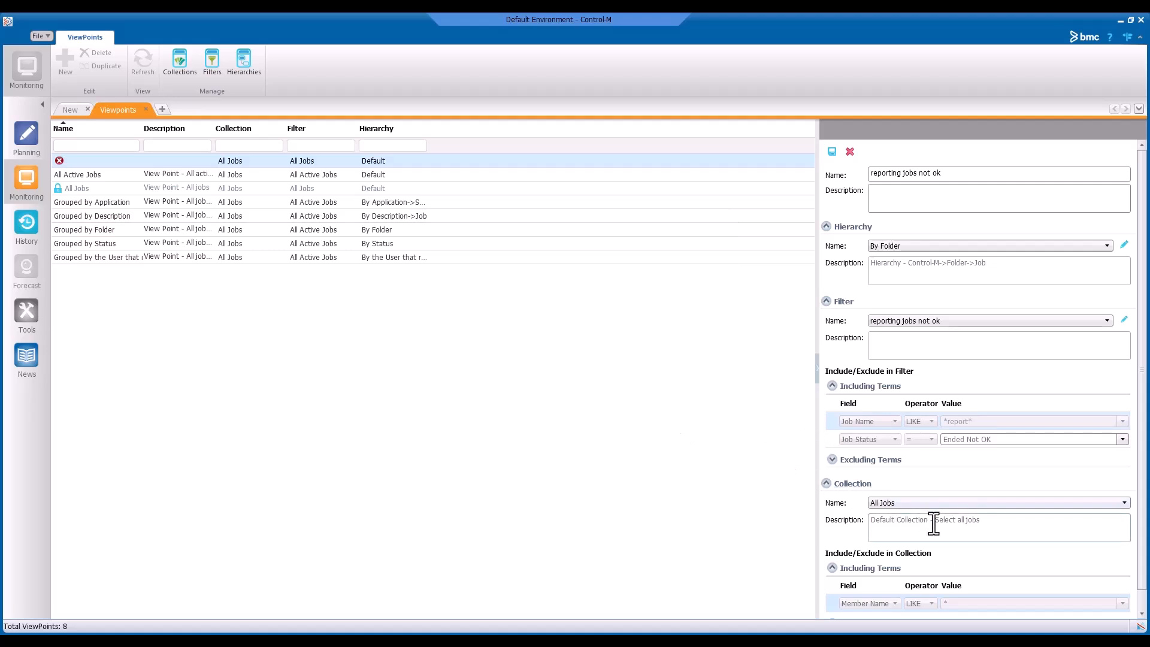
# Check the new viewpoint's hierarchy, filter and collection settings and save the viewpoint
pyautogui.scroll(-1, 913, 509)
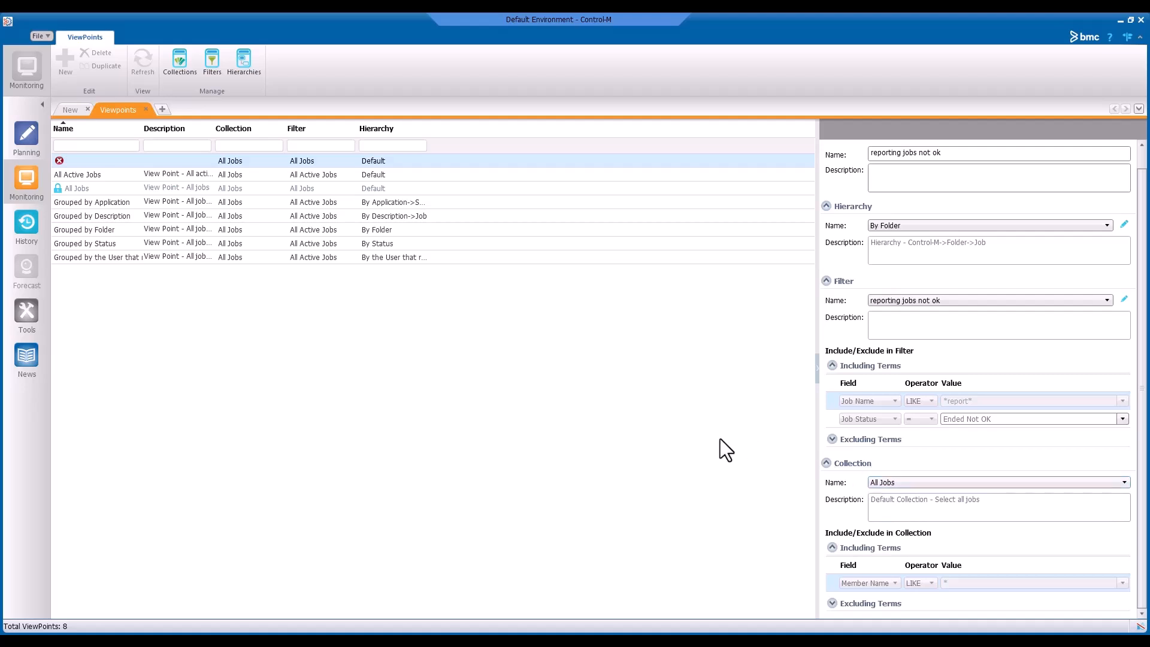
pyautogui.scroll(1, 888, 473)
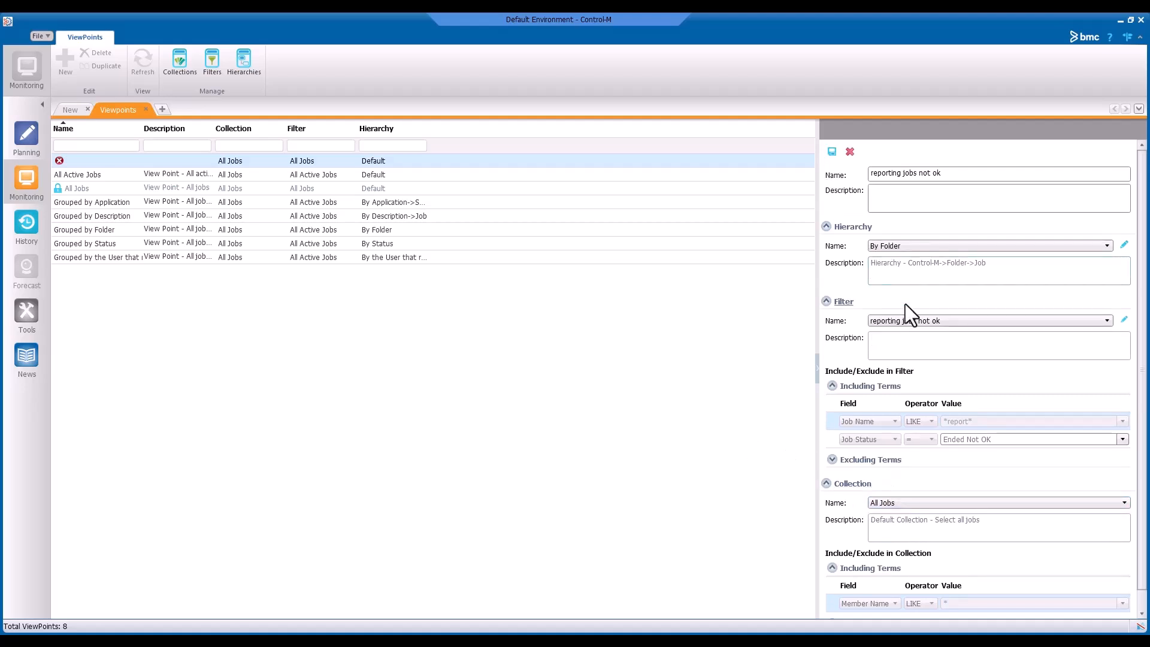
pyautogui.click(833, 153)
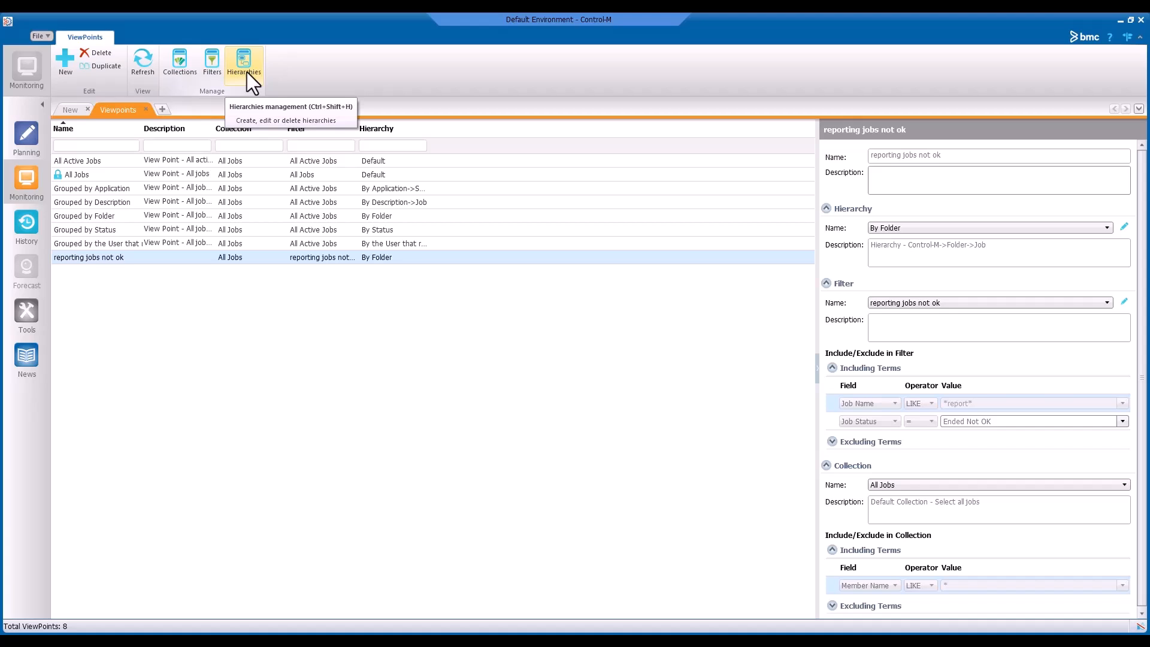
# Review the terms of the "reporting jobs not ok" filter in filter management, and close the Viewpoint Manager
pyautogui.click(213, 65)
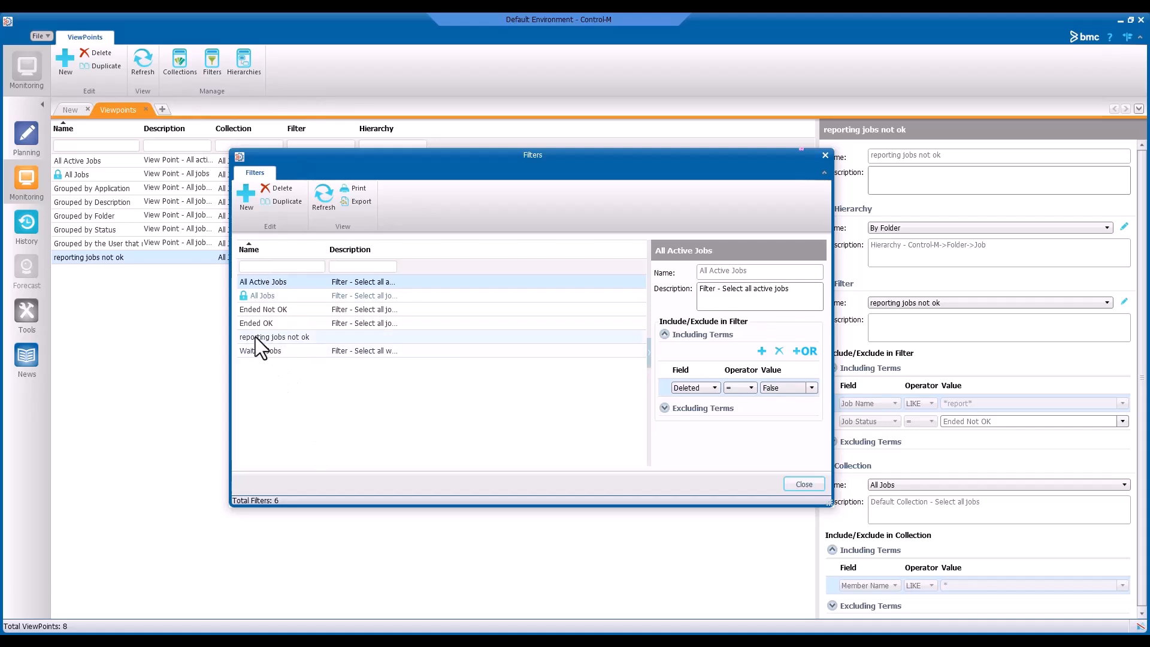
pyautogui.click(301, 336)
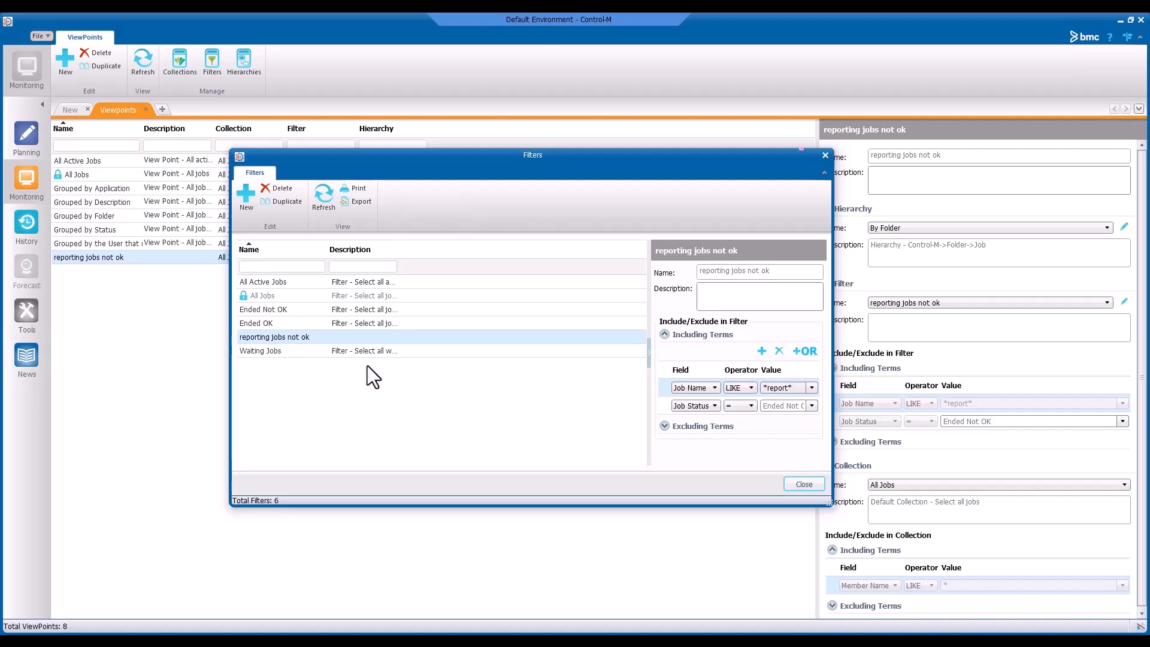
pyautogui.click(804, 484)
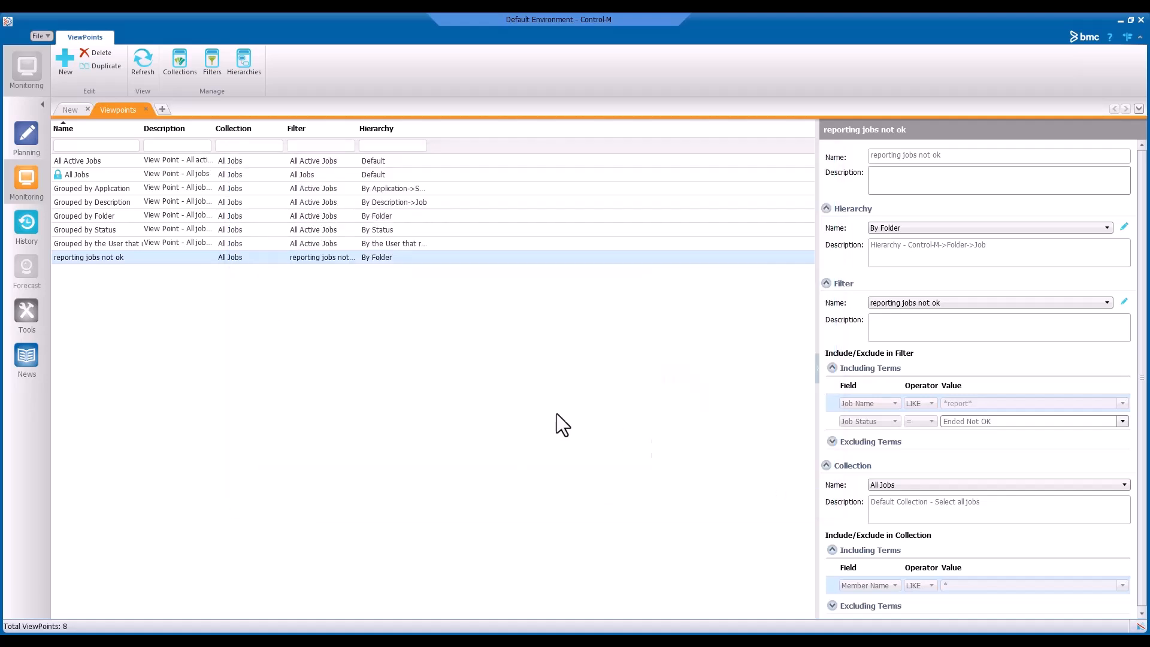
pyautogui.click(145, 109)
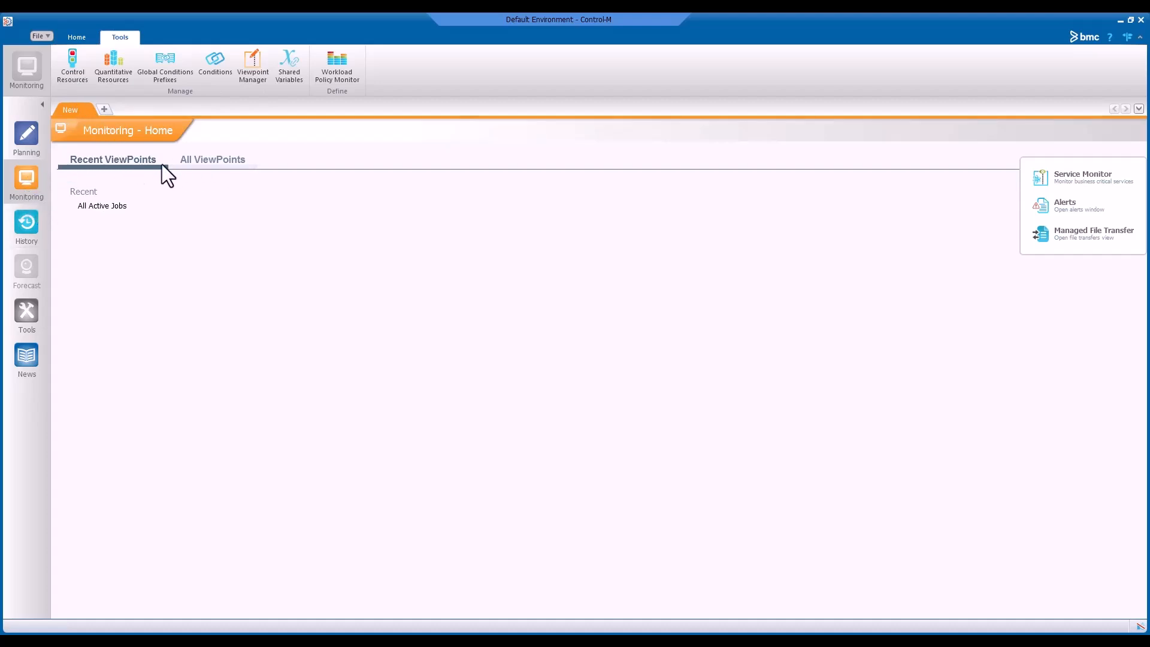
# Open the "reporting jobs not ok" viewpoint and expand the server and all its folders in the navigation tree
pyautogui.click(208, 164)
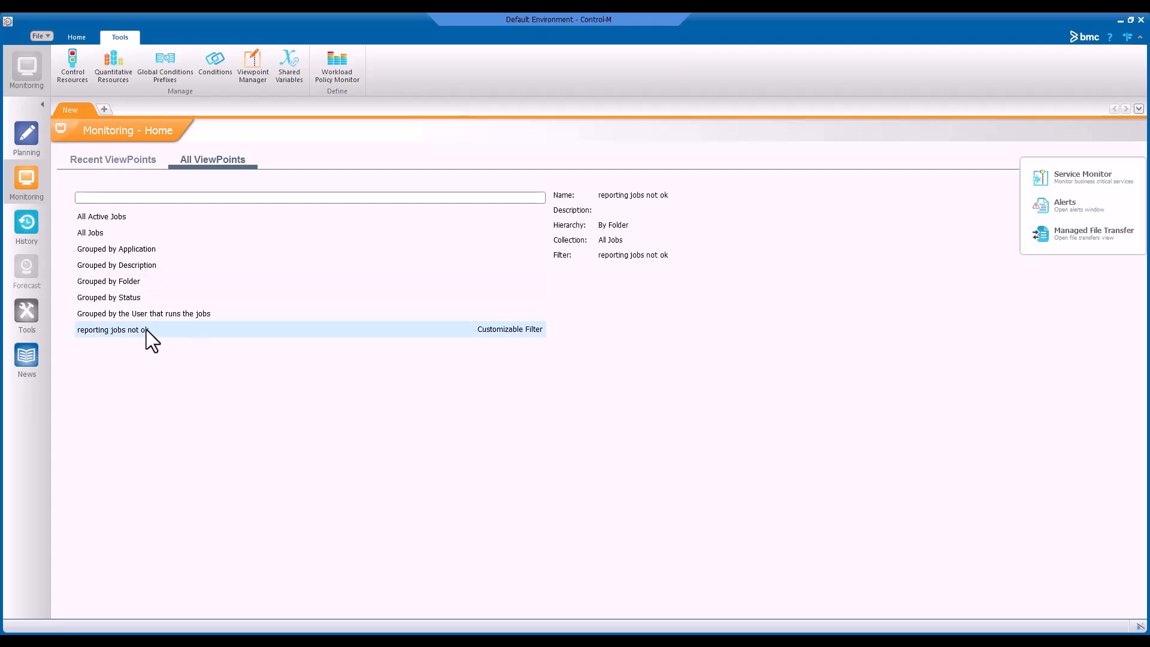
pyautogui.doubleClick(192, 339)
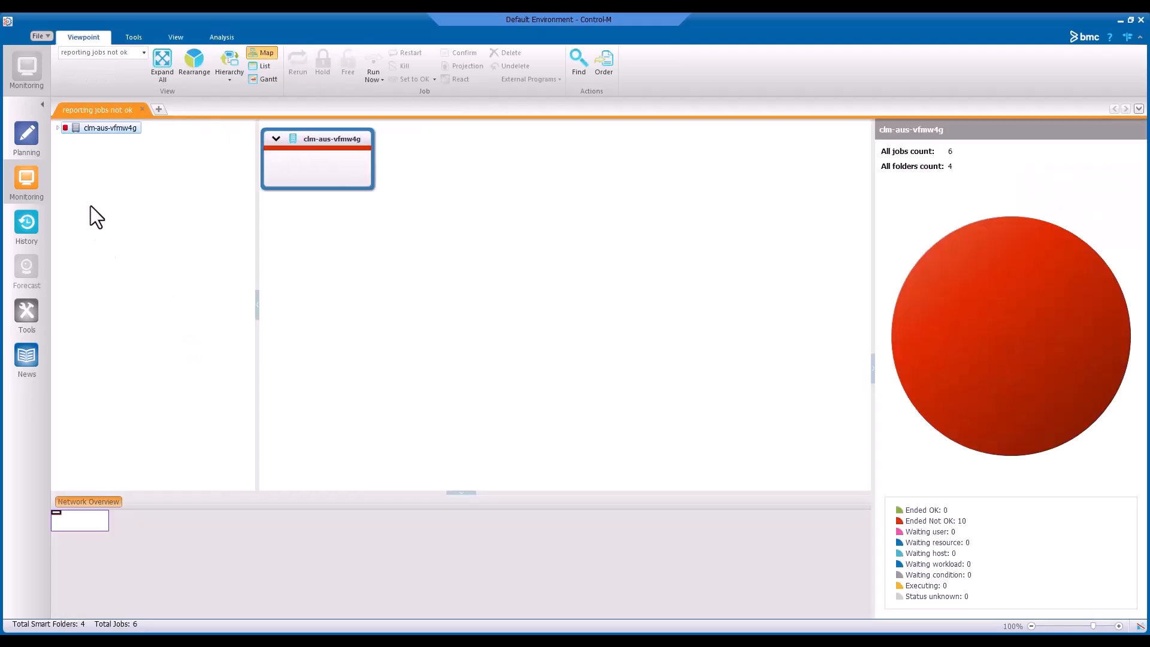
pyautogui.click(57, 127)
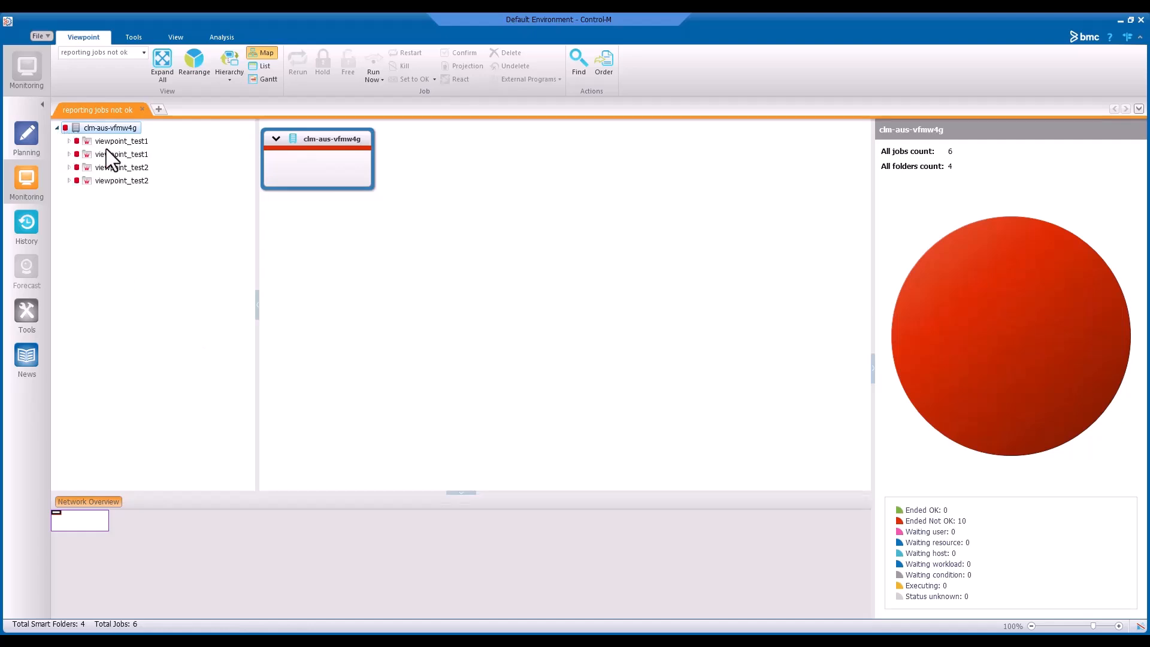
pyautogui.click(69, 142)
pyautogui.click(70, 168)
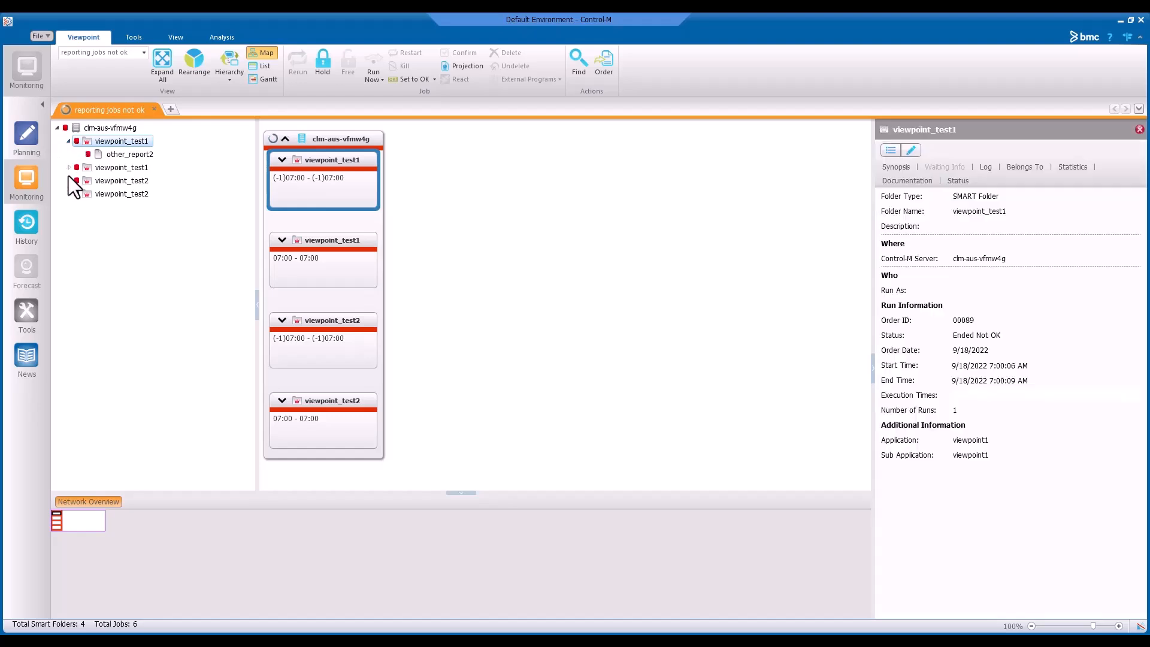
pyautogui.click(69, 193)
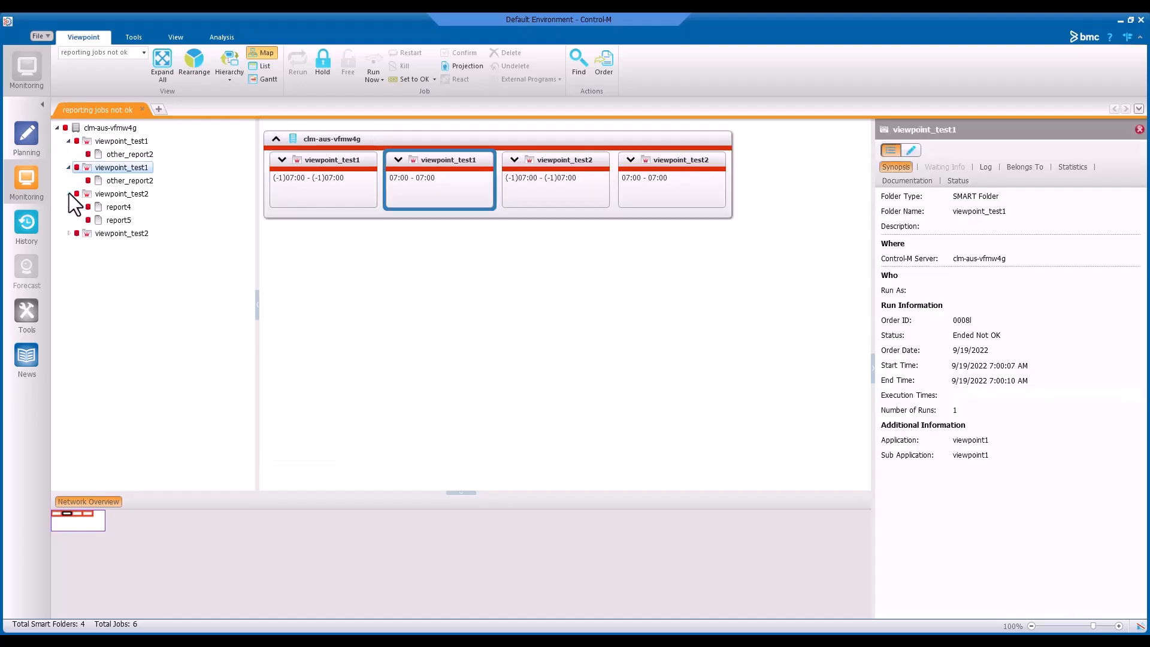
pyautogui.click(69, 234)
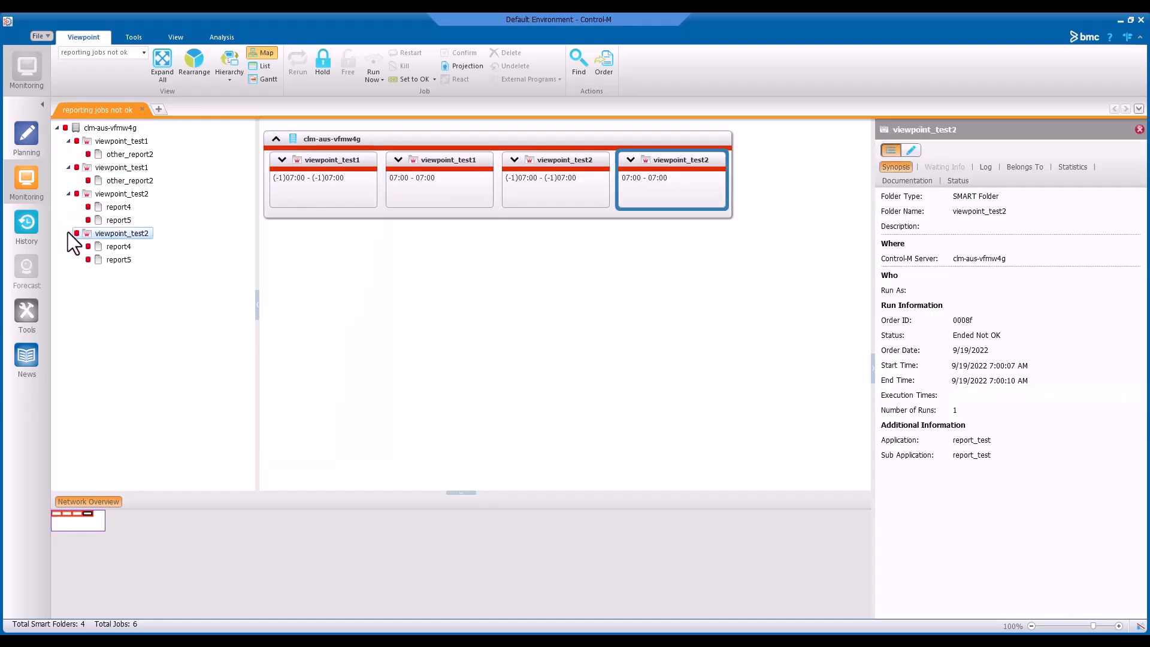
# Expand the two viewpoint_test1 and two viewpoint_test2 folders in the map to examine their jobs
pyautogui.click(281, 160)
pyautogui.click(410, 159)
pyautogui.click(538, 159)
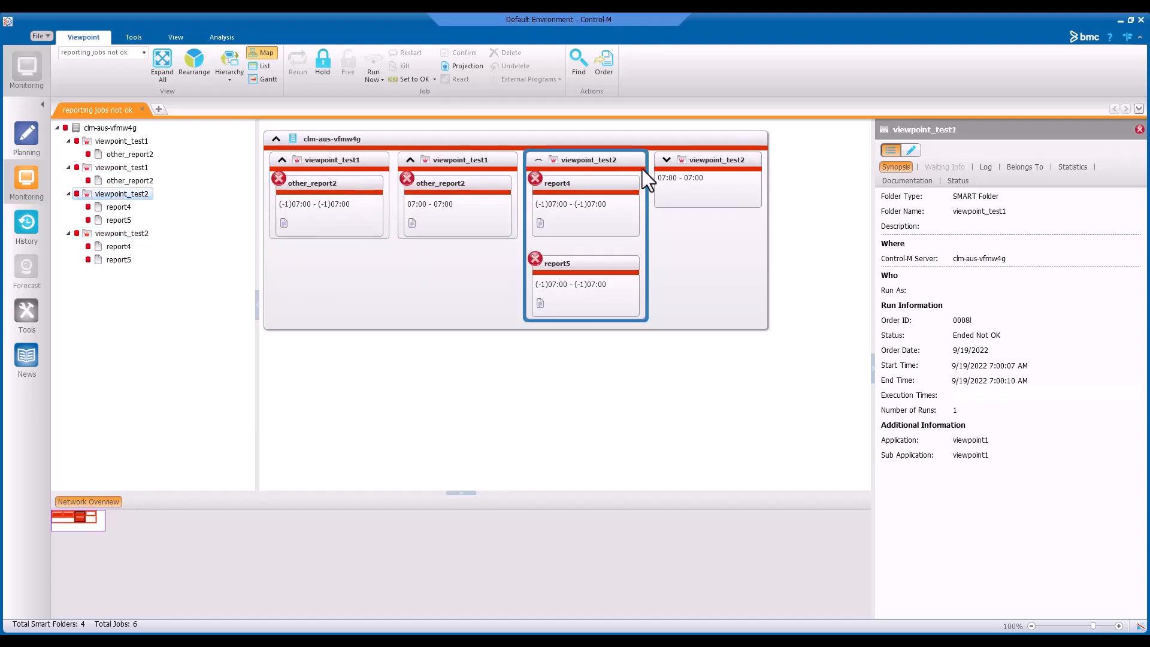
pyautogui.click(666, 159)
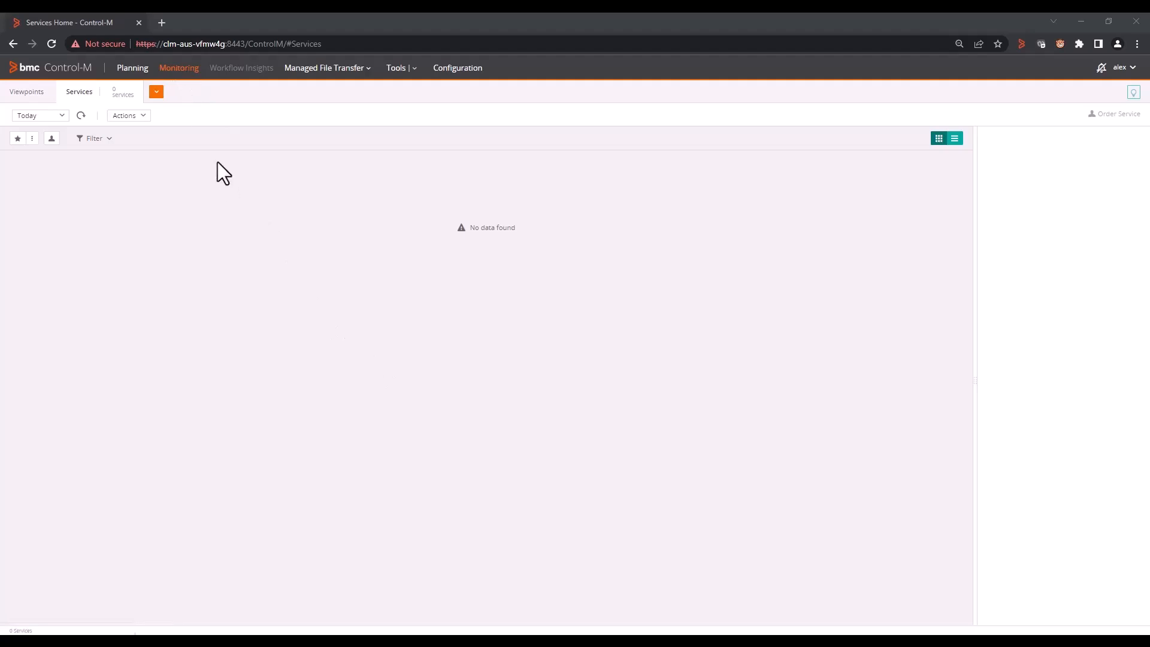
# Switch to the Control-M web interface and start adding a new viewpoint in the Monitoring domain
pyautogui.click(184, 71)
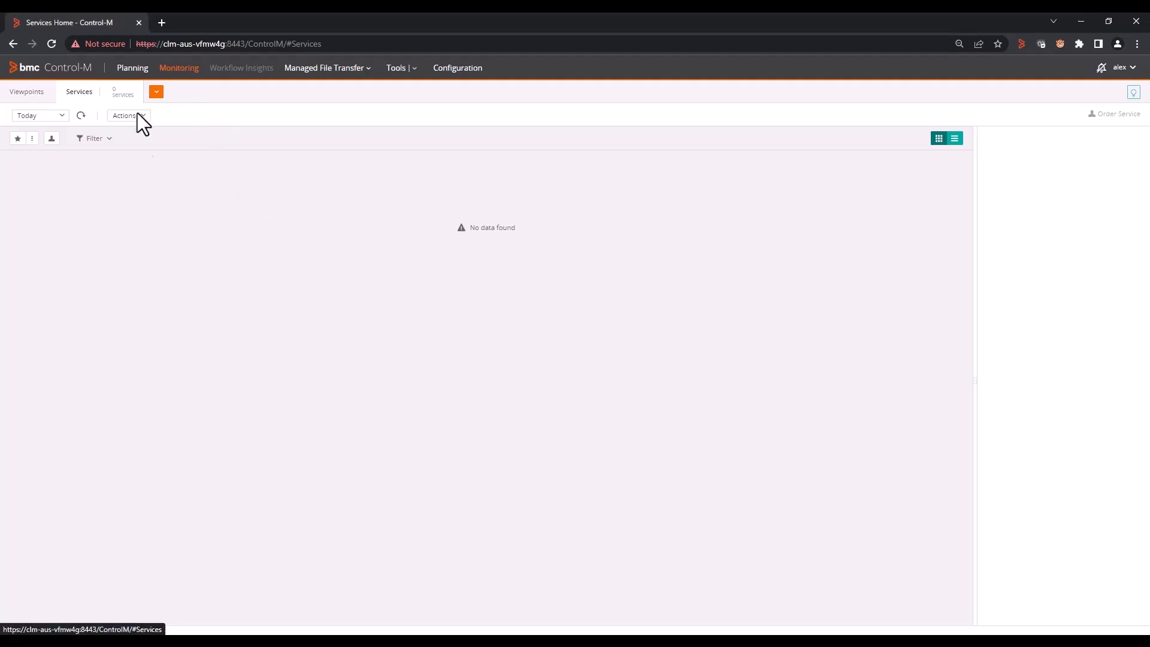
pyautogui.click(32, 93)
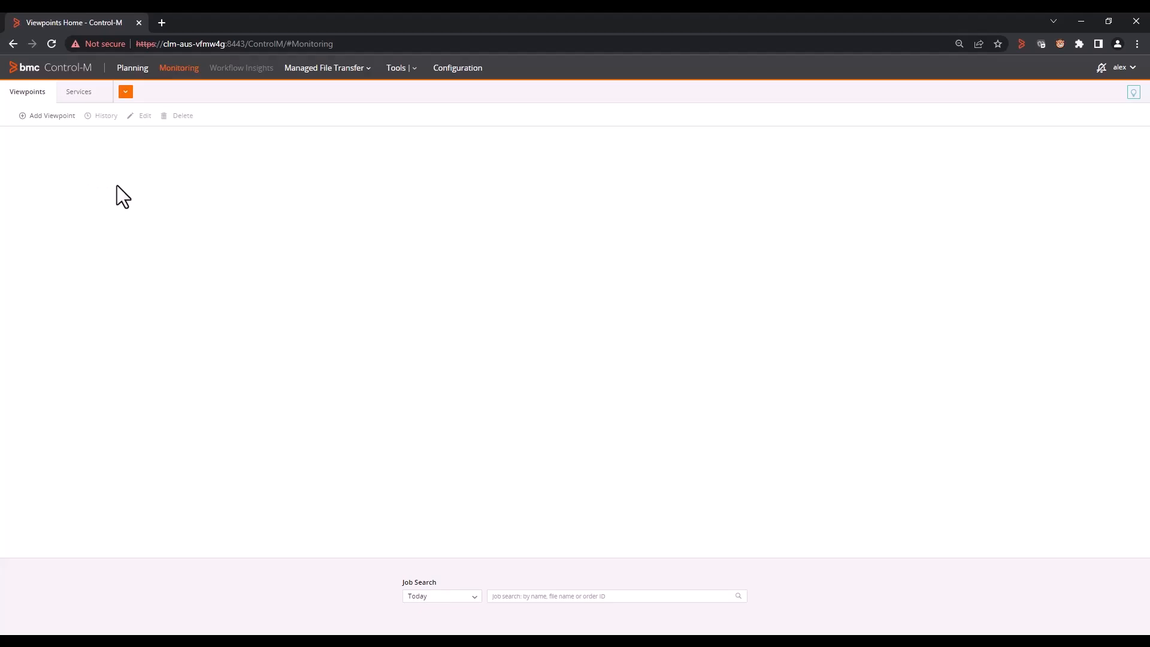
pyautogui.click(48, 120)
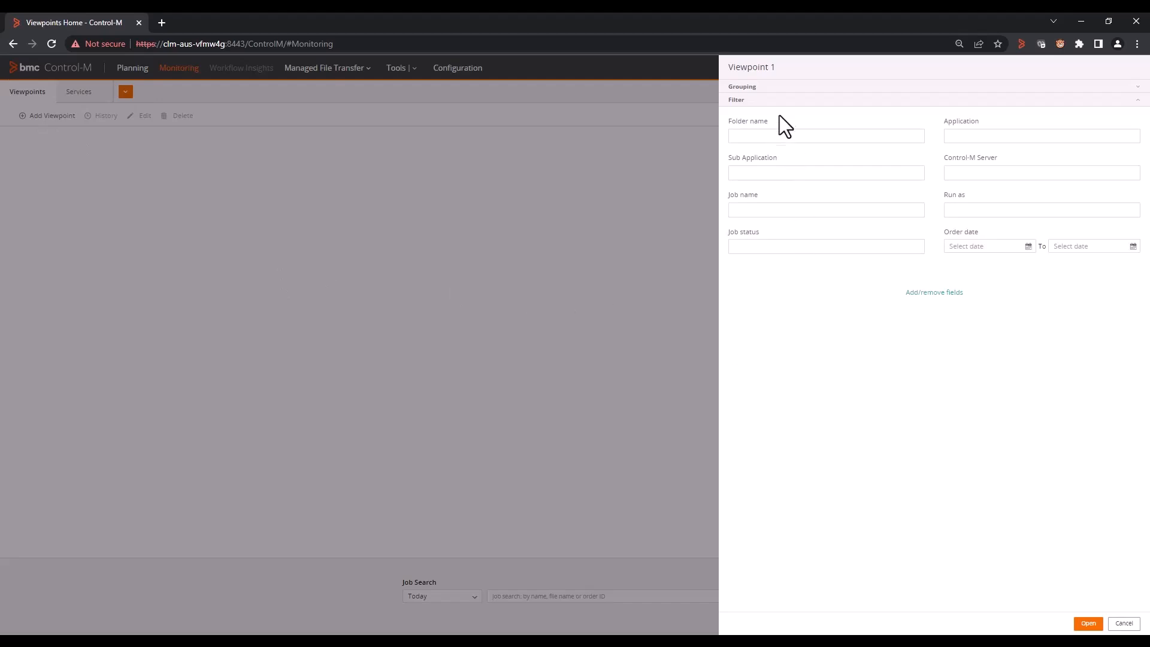
# Set the viewpoint's grouping to Control-M and Folder, removing the Application and Sub Application levels
pyautogui.click(746, 86)
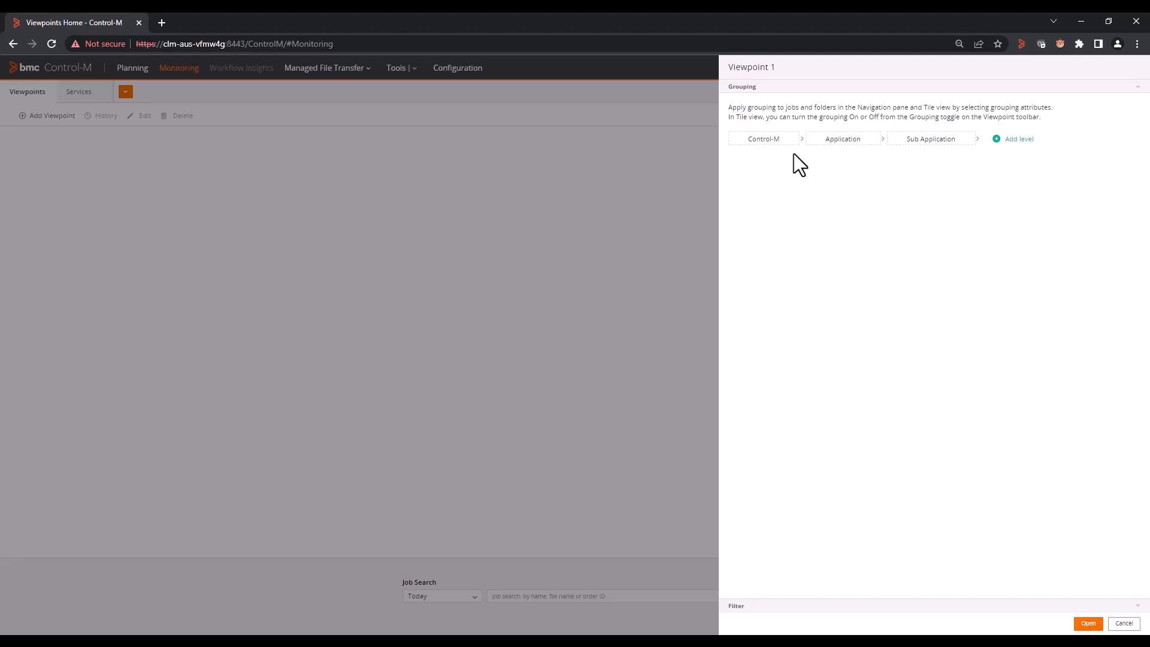
pyautogui.click(969, 140)
pyautogui.click(874, 140)
pyautogui.click(844, 139)
pyautogui.click(865, 141)
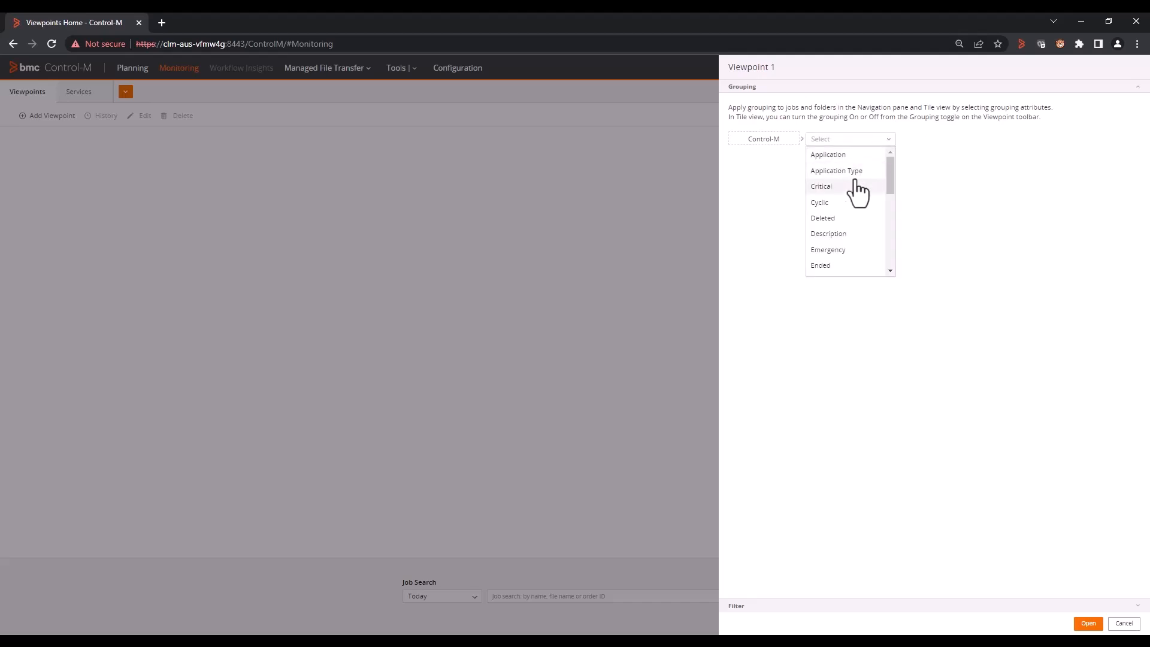
pyautogui.scroll(-2, 857, 231)
pyautogui.scroll(-3, 852, 226)
pyautogui.scroll(1, 852, 230)
pyautogui.scroll(1, 835, 217)
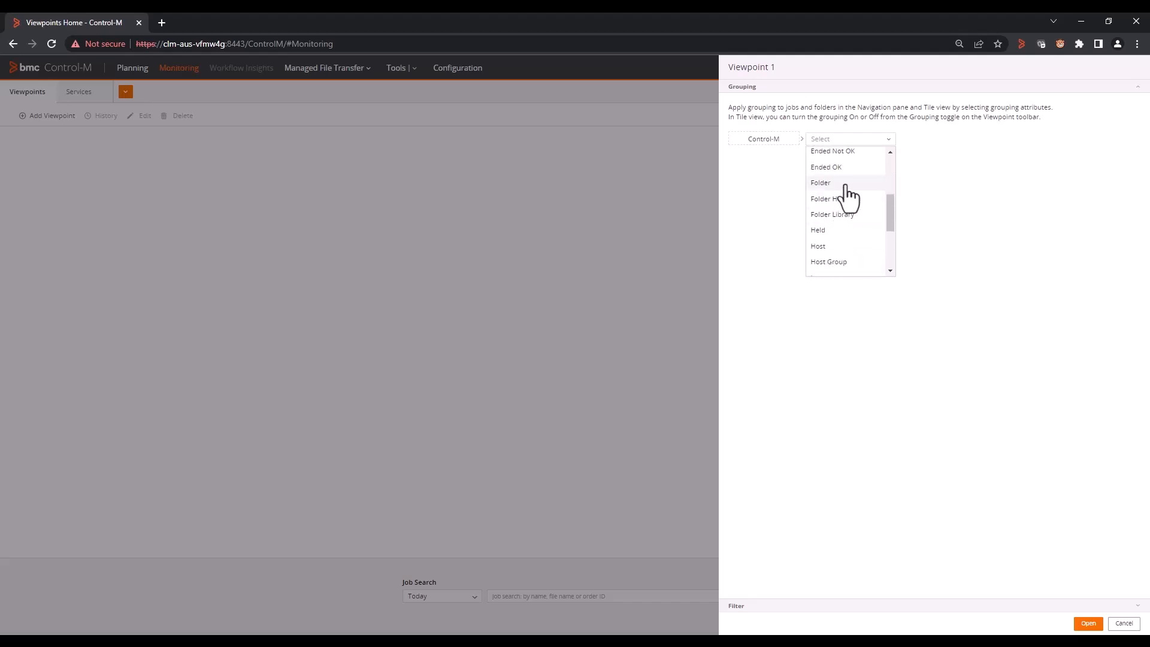
pyautogui.click(839, 182)
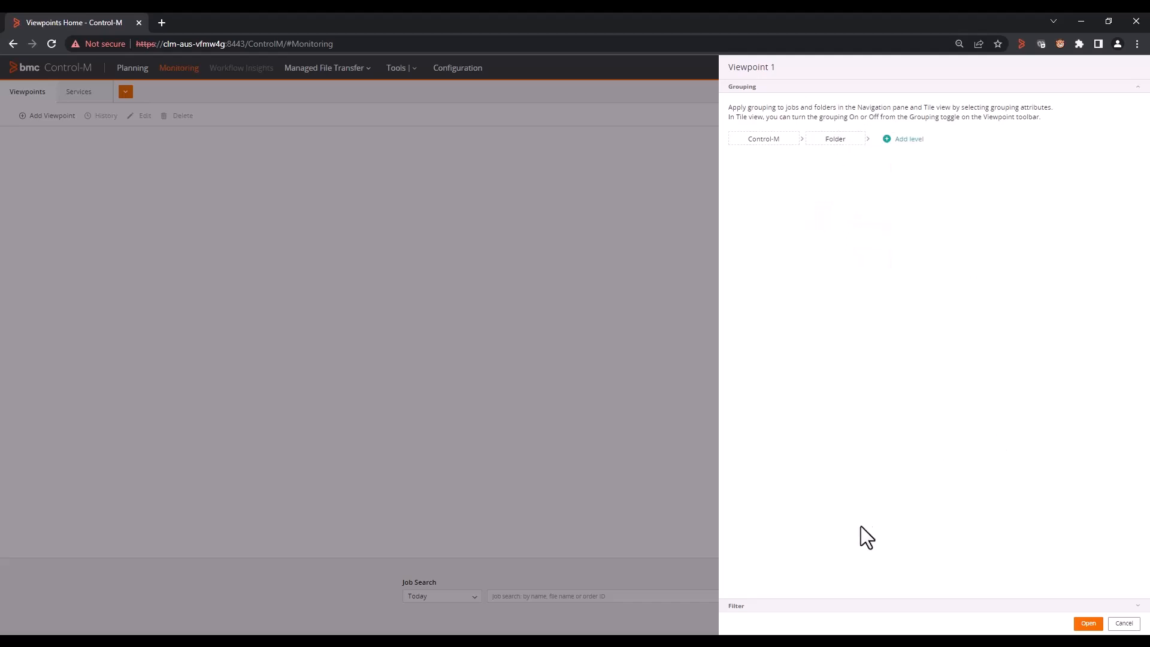
# Check the fields available for filtering, and filter the viewpoint by job name *report* and job status Ended Not OK
pyautogui.click(761, 606)
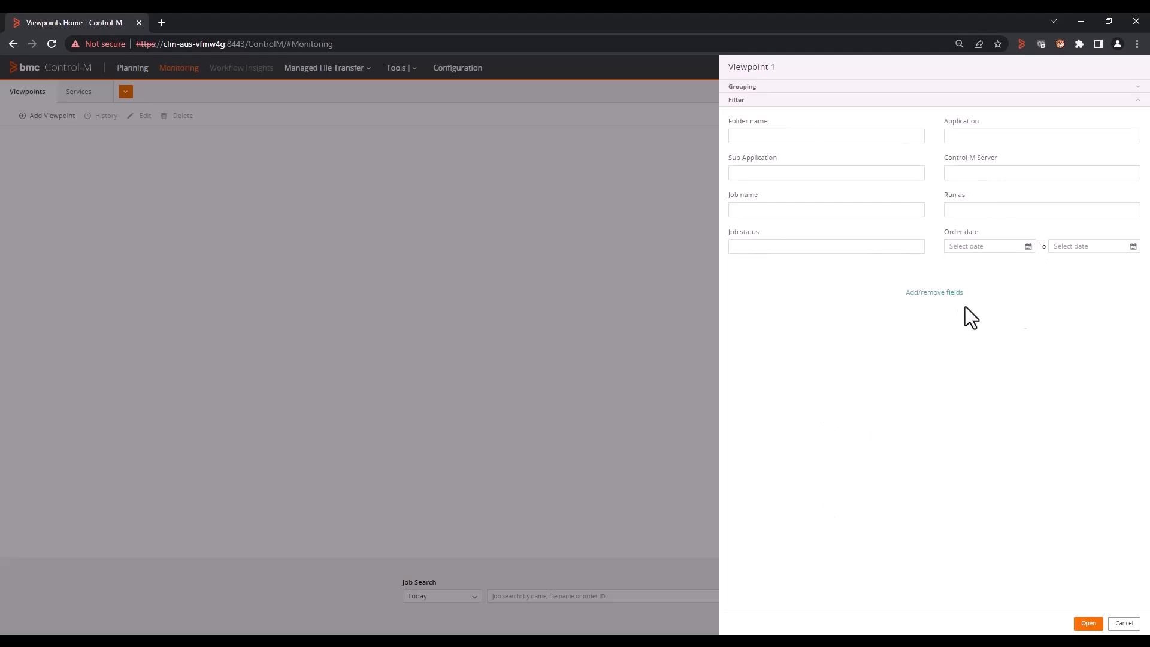
pyautogui.click(936, 294)
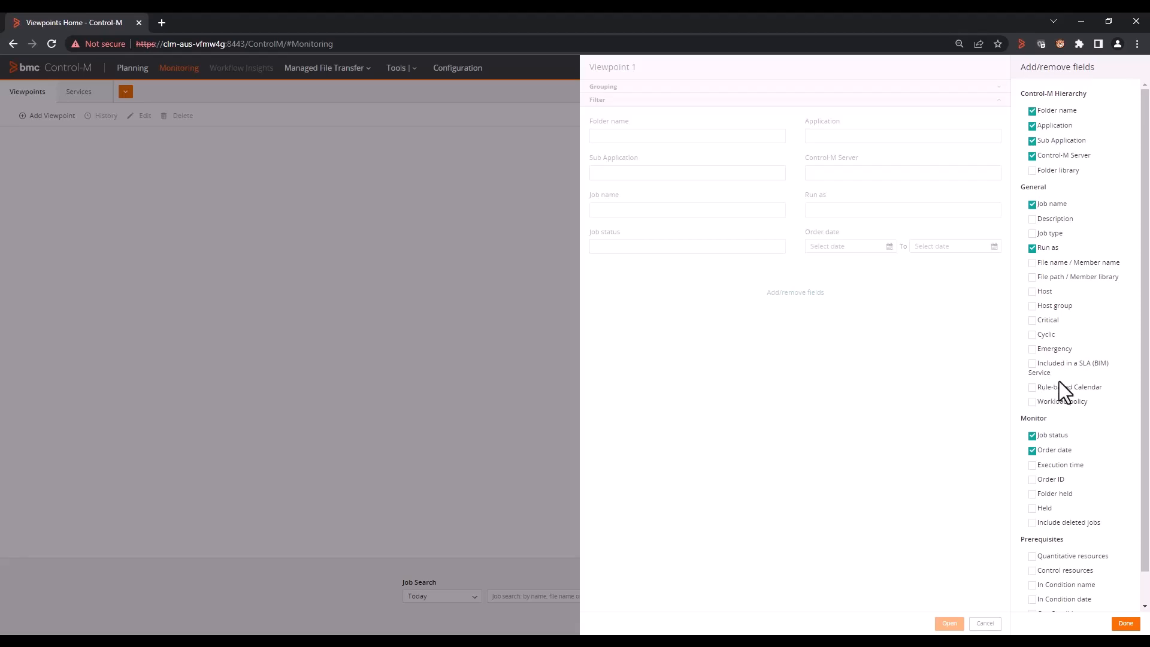
pyautogui.click(1126, 624)
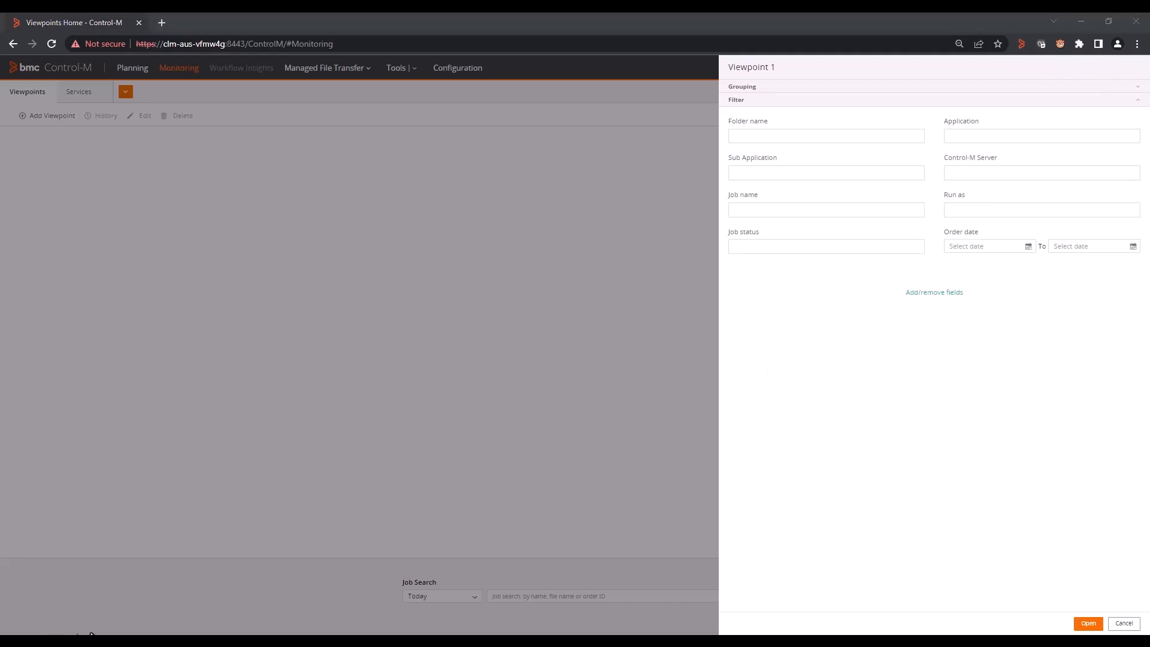
pyautogui.click(758, 211)
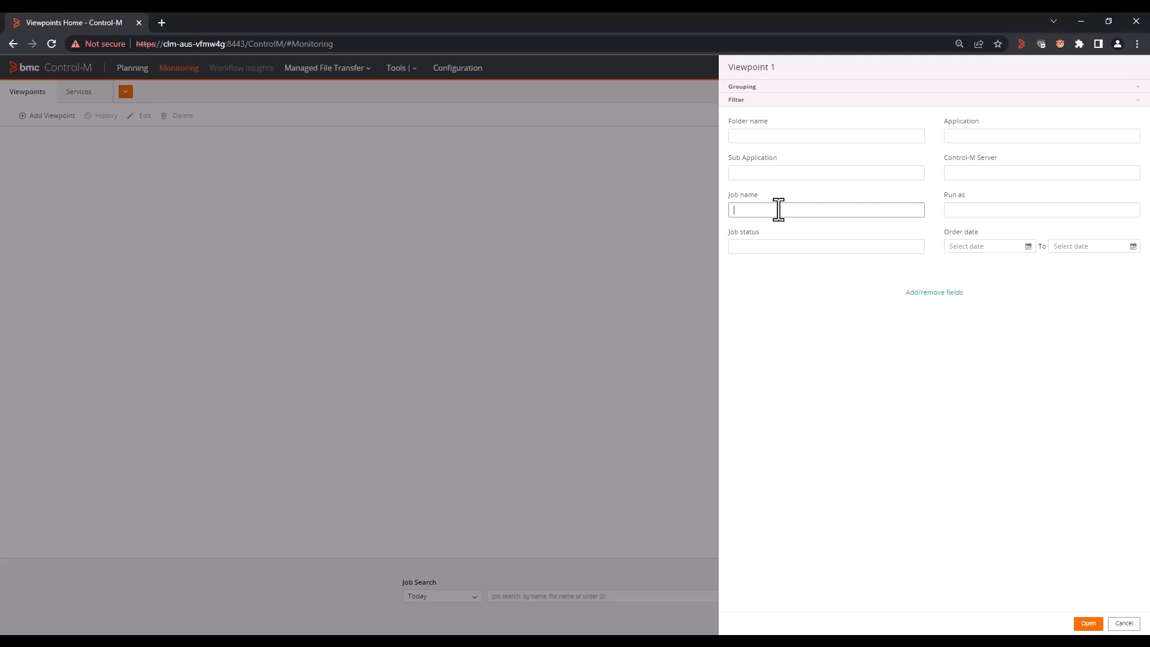
pyautogui.write('*report*')
pyautogui.click(762, 246)
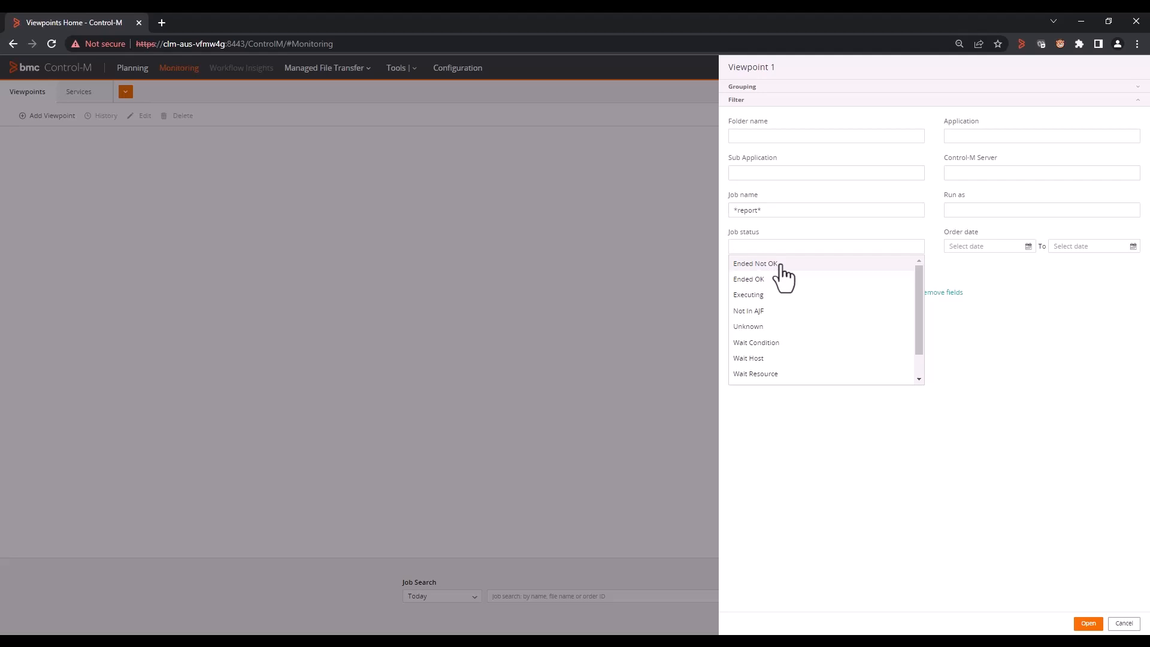
pyautogui.click(783, 266)
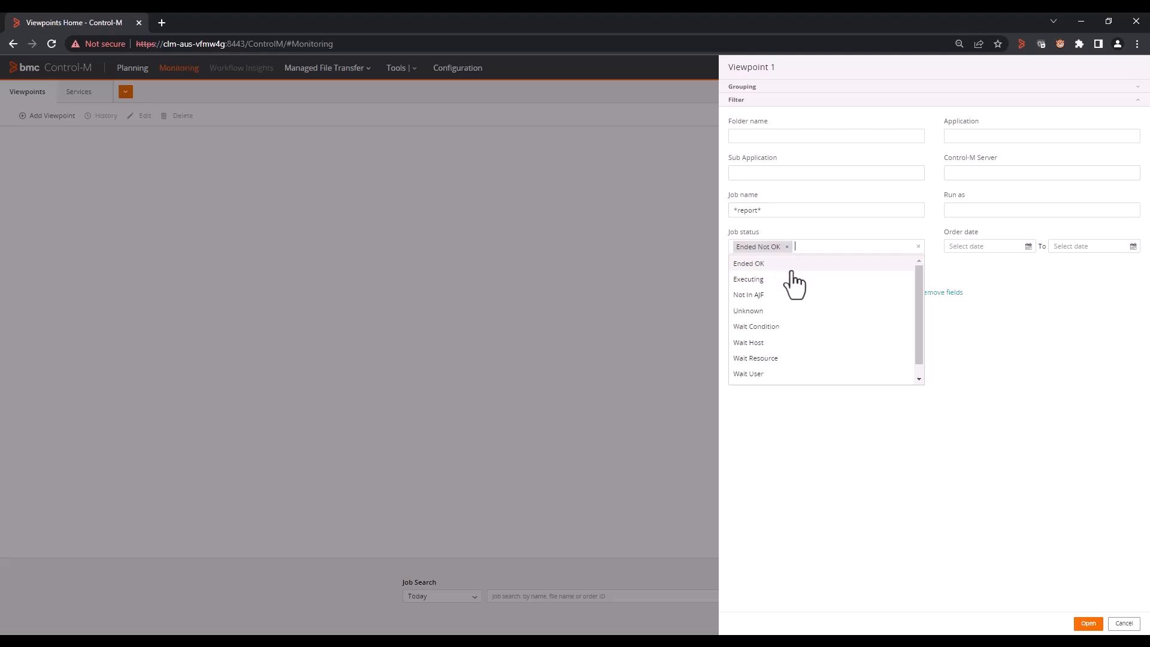
pyautogui.click(1028, 379)
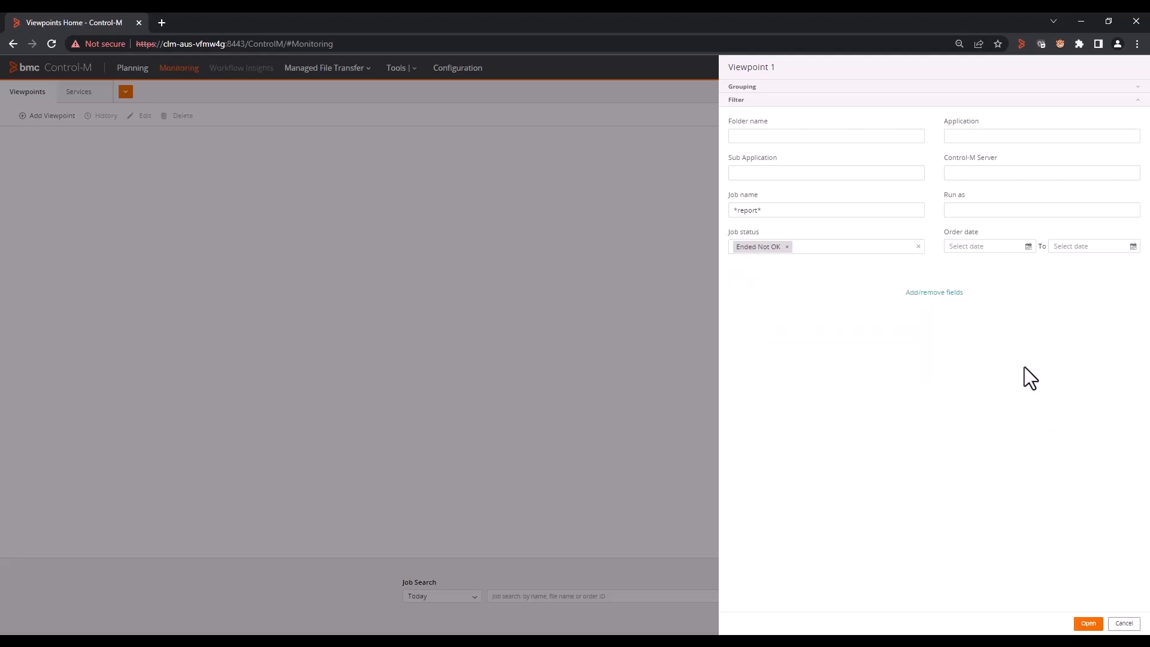
# Set the Control-M Server filter to * and open the viewpoint
pyautogui.click(979, 173)
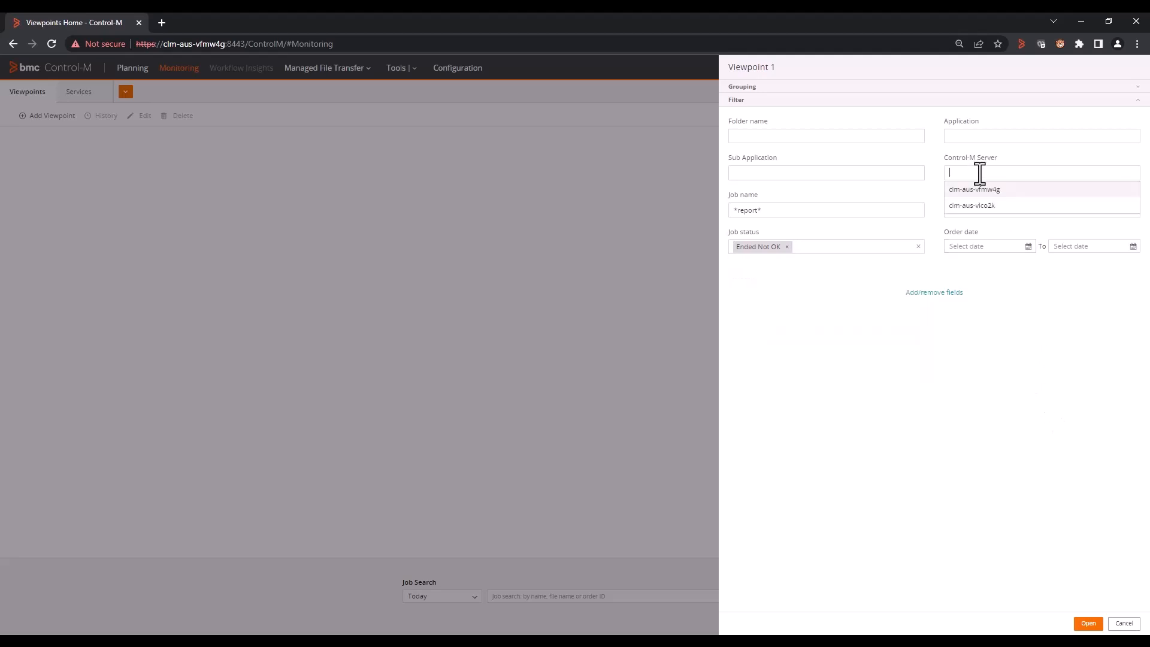
pyautogui.write('*')
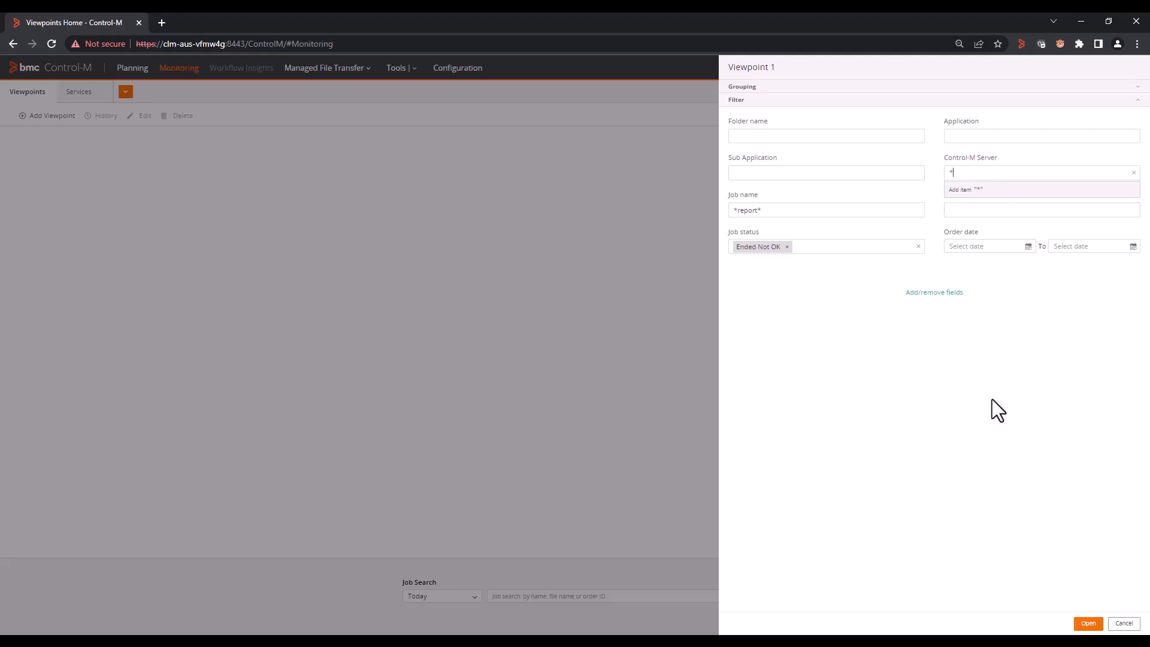
pyautogui.press('Return')
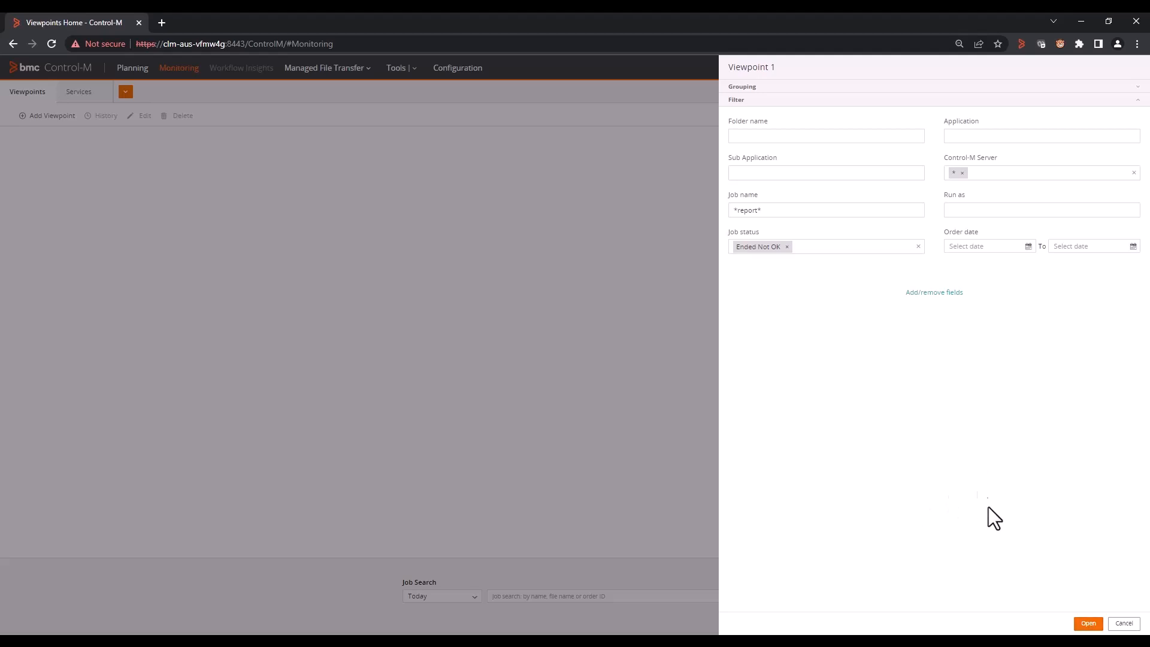
pyautogui.click(1088, 623)
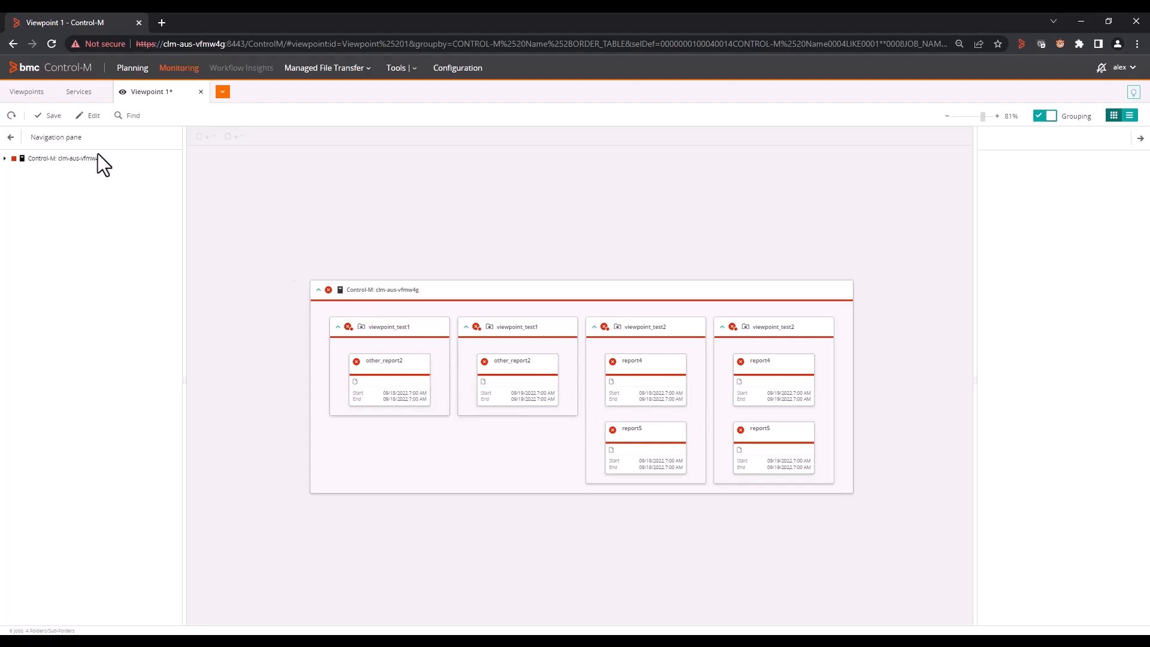
# Save the viewpoint as "report ended not ok", close it and return to the viewpoints home page
pyautogui.click(53, 118)
pyautogui.click(529, 375)
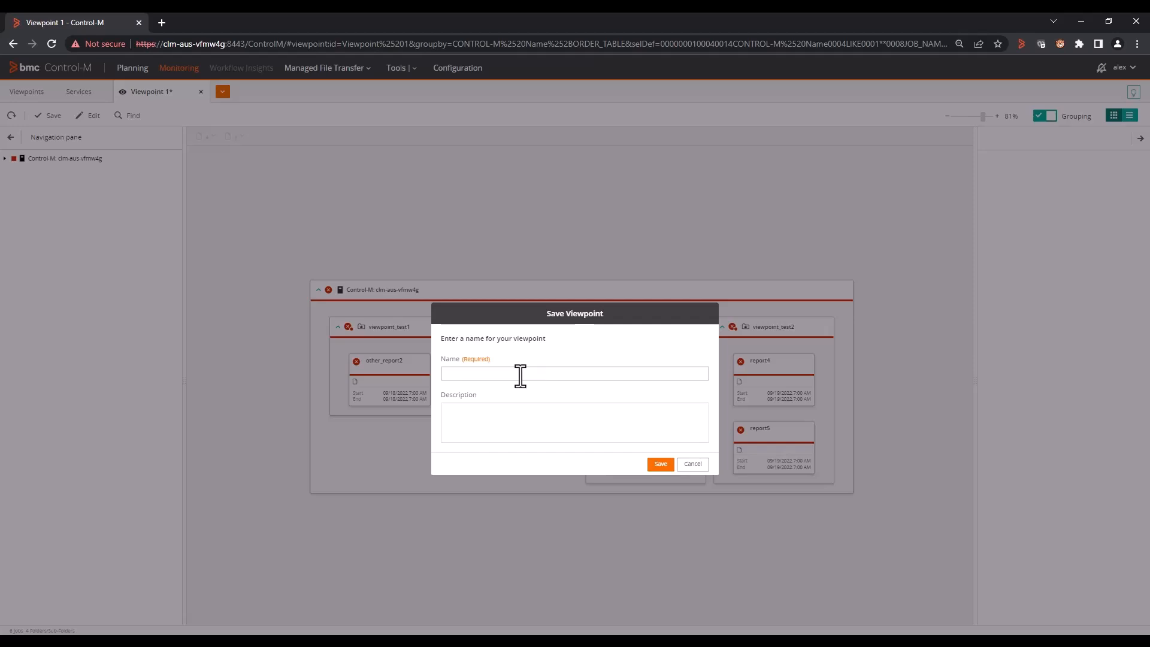
pyautogui.click(520, 375)
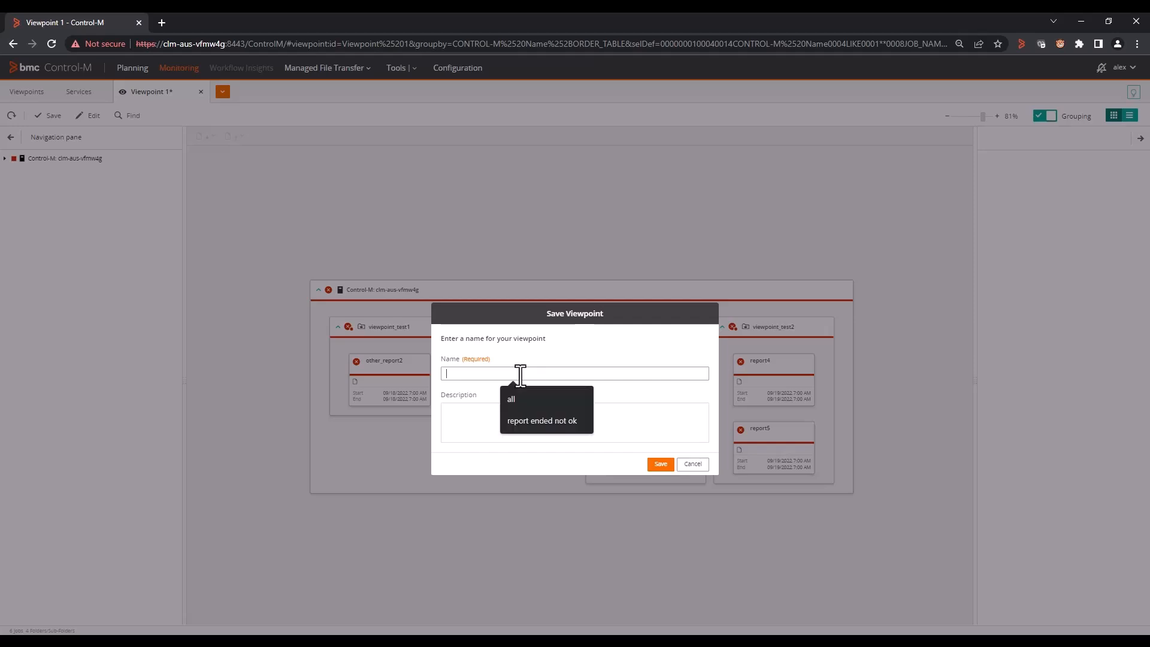
pyautogui.click(544, 421)
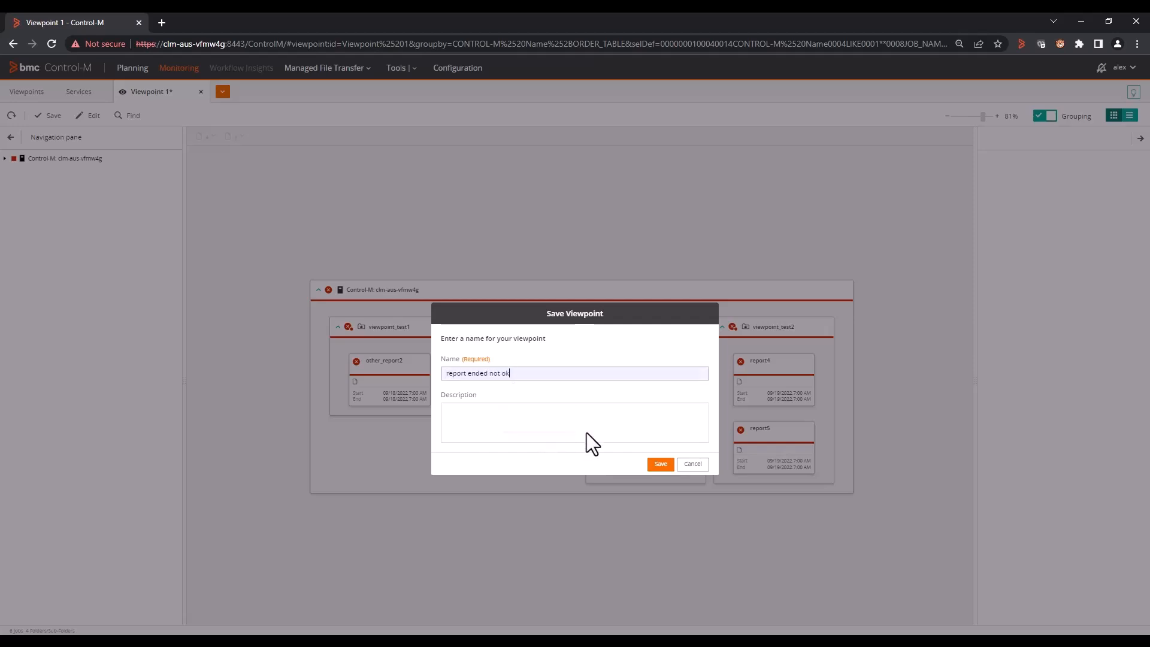
pyautogui.click(661, 464)
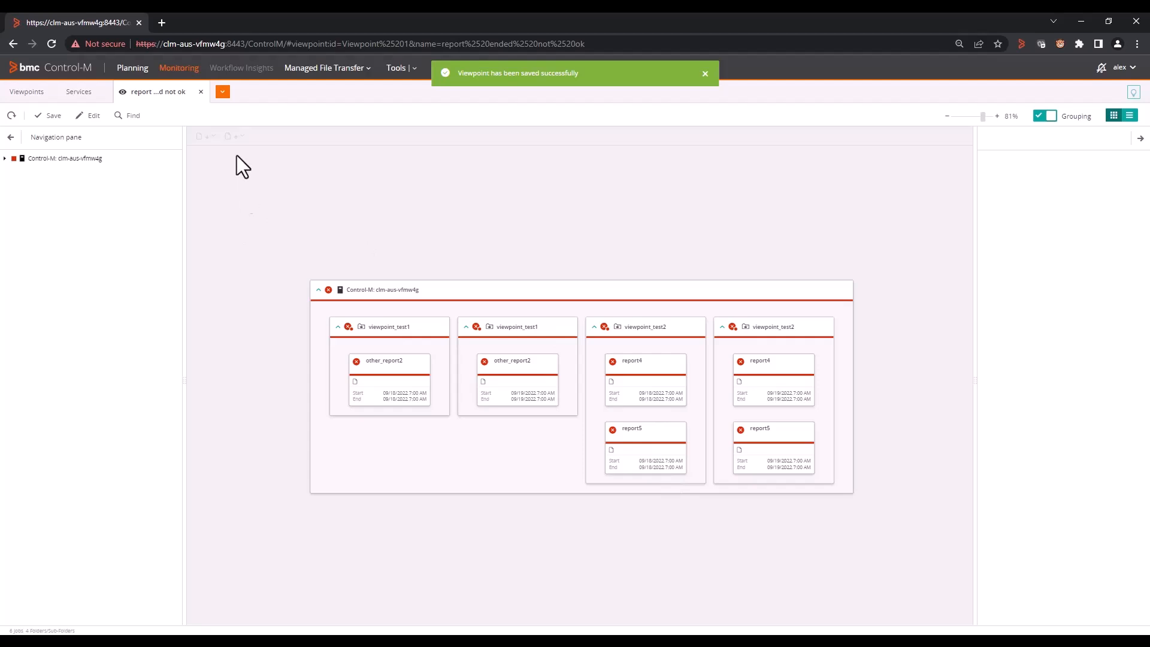
pyautogui.click(201, 93)
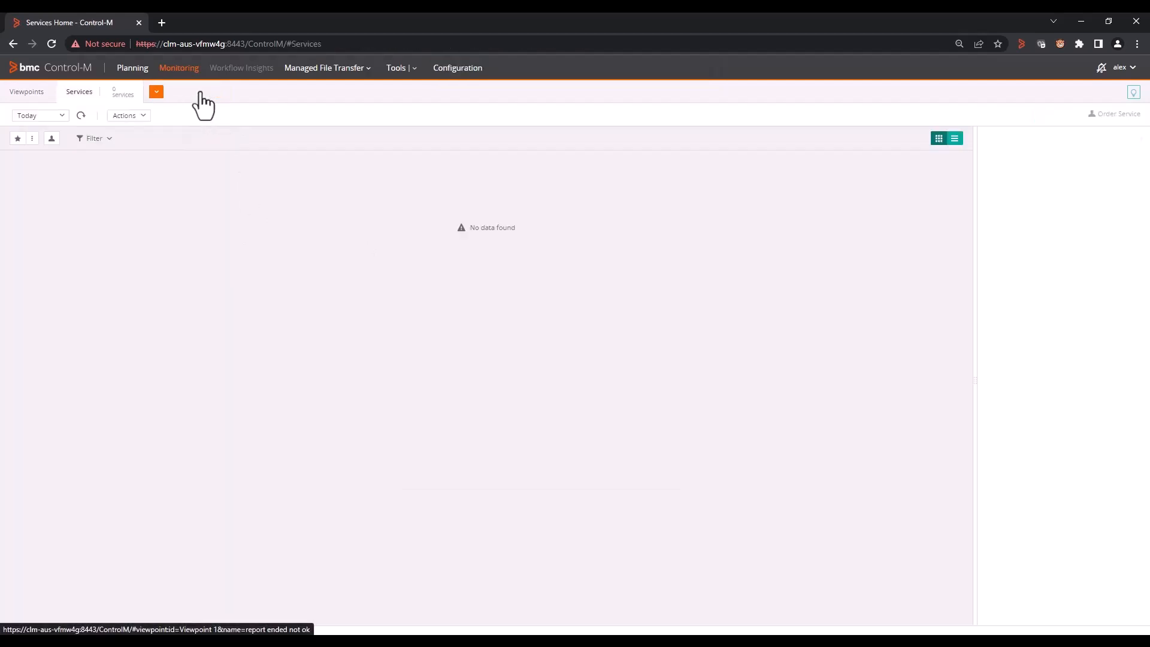
pyautogui.click(29, 92)
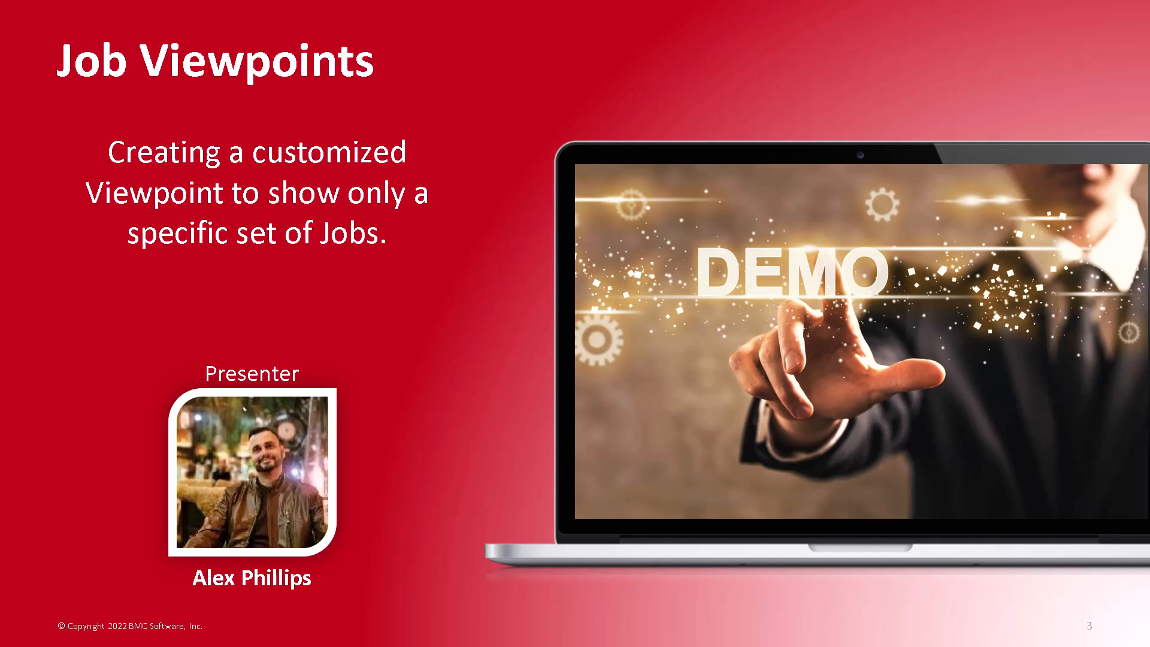
pyautogui.press('Right')
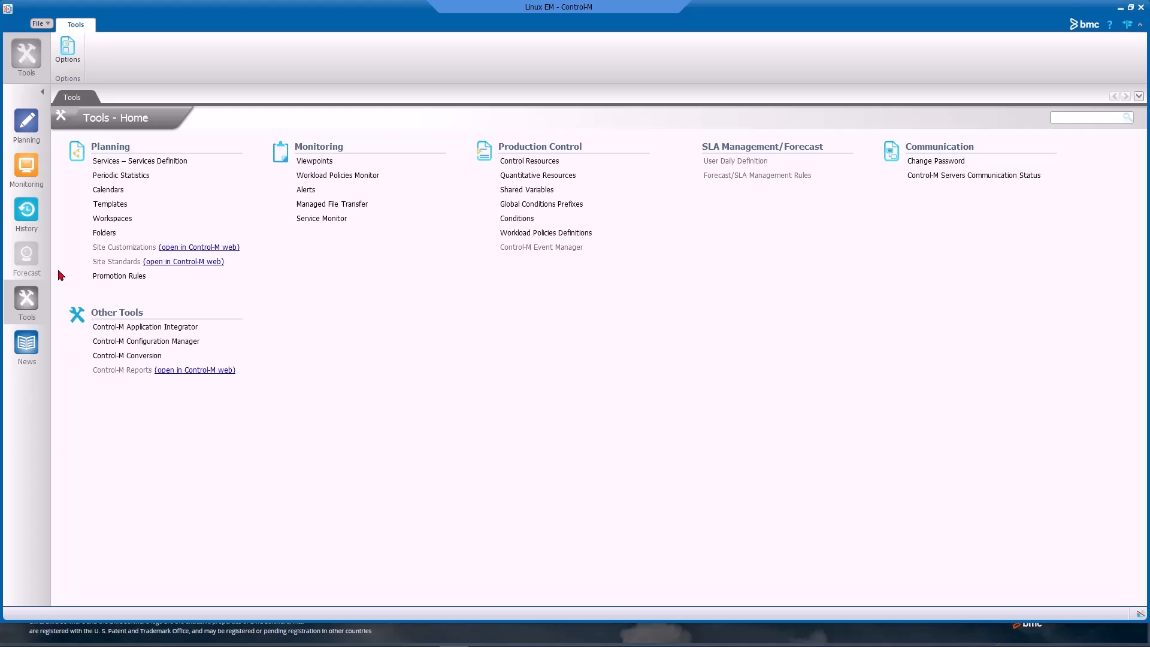
# Switch to the Control-M desktop client and list the archived viewpoints of all days in the History domain
pyautogui.click(32, 214)
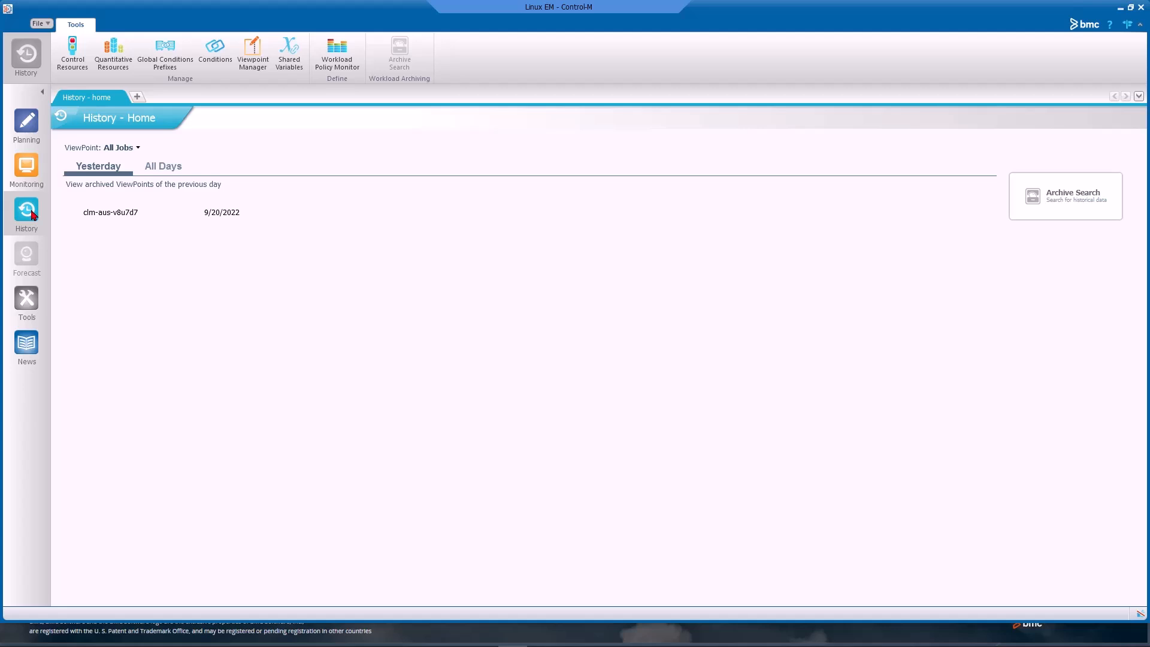
pyautogui.click(167, 174)
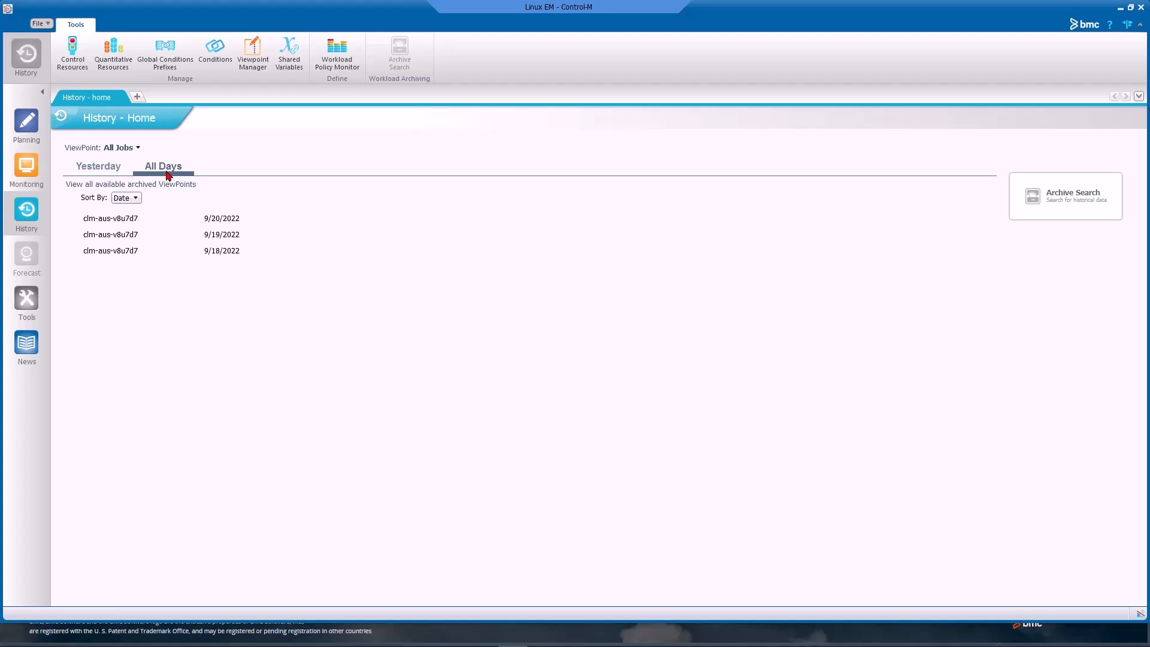
# Open the archived viewpoint of 9/20/2022 and expand its map down to the jobs of CWCM_SubApp
pyautogui.click(123, 218)
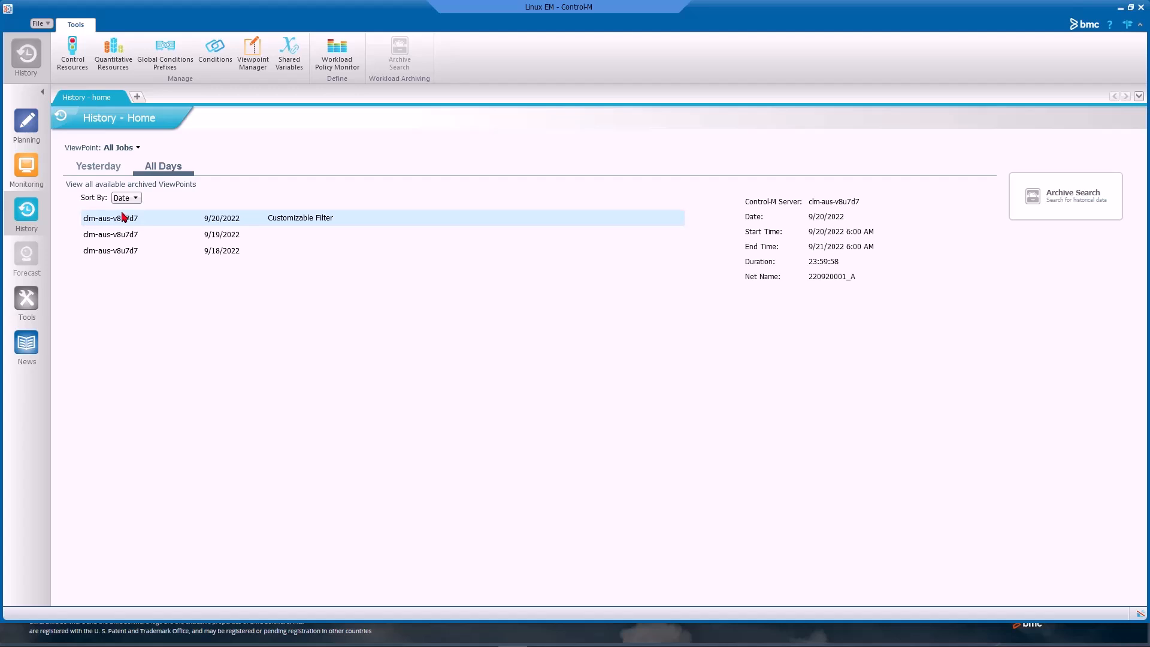
pyautogui.doubleClick(123, 217)
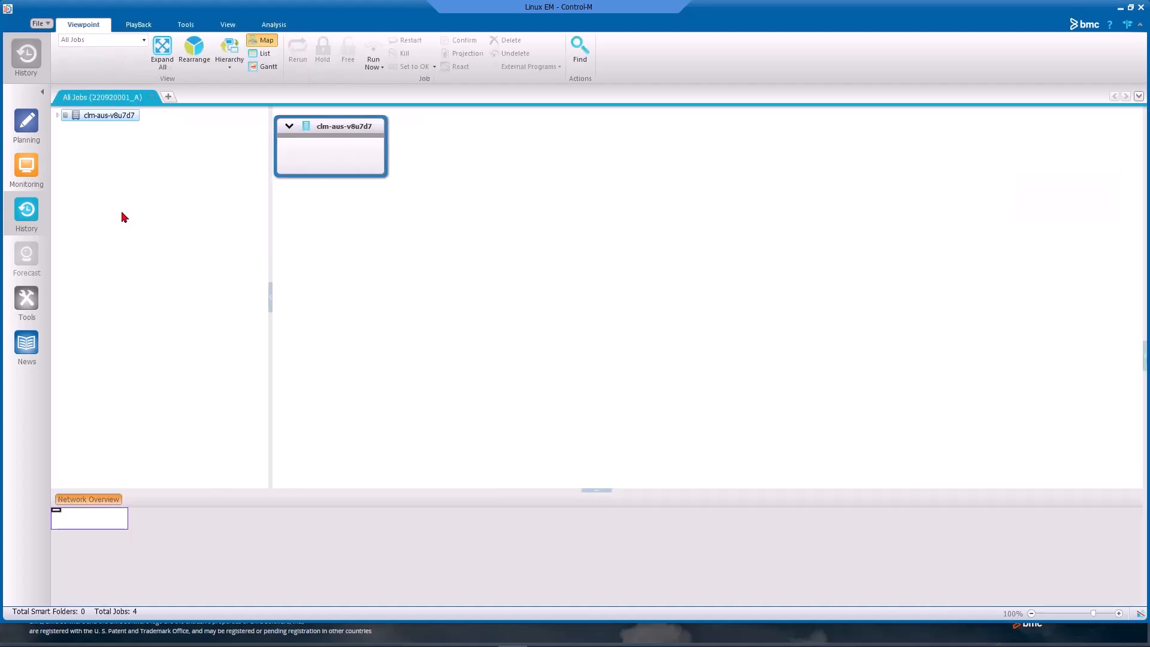
pyautogui.click(290, 128)
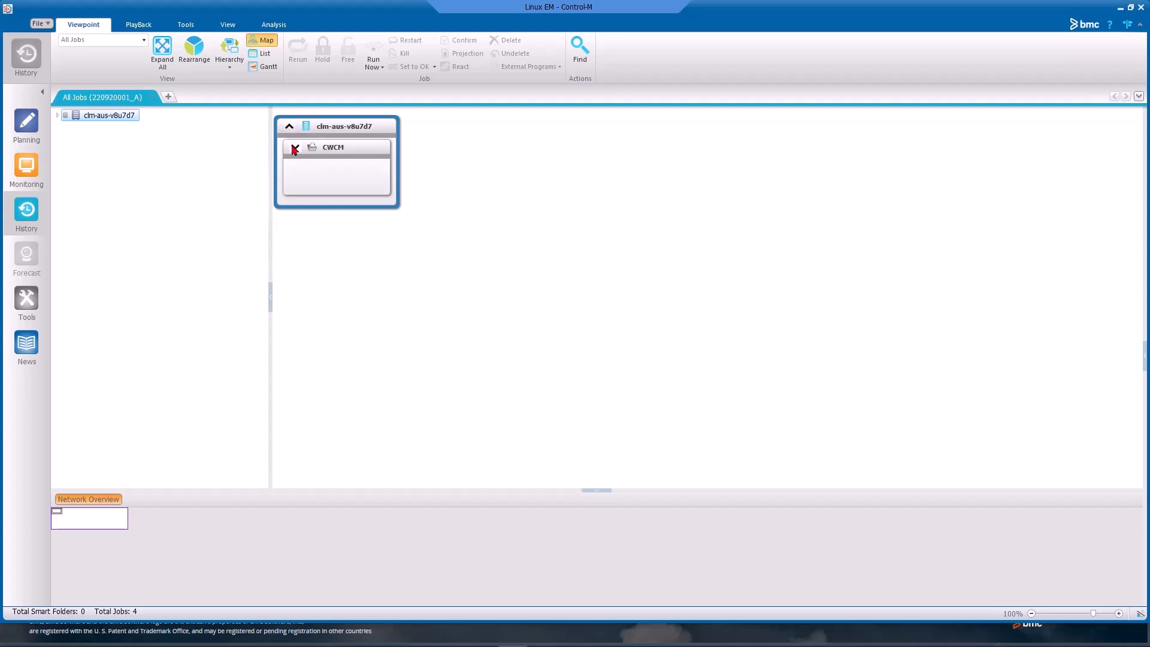
pyautogui.click(293, 148)
pyautogui.click(300, 161)
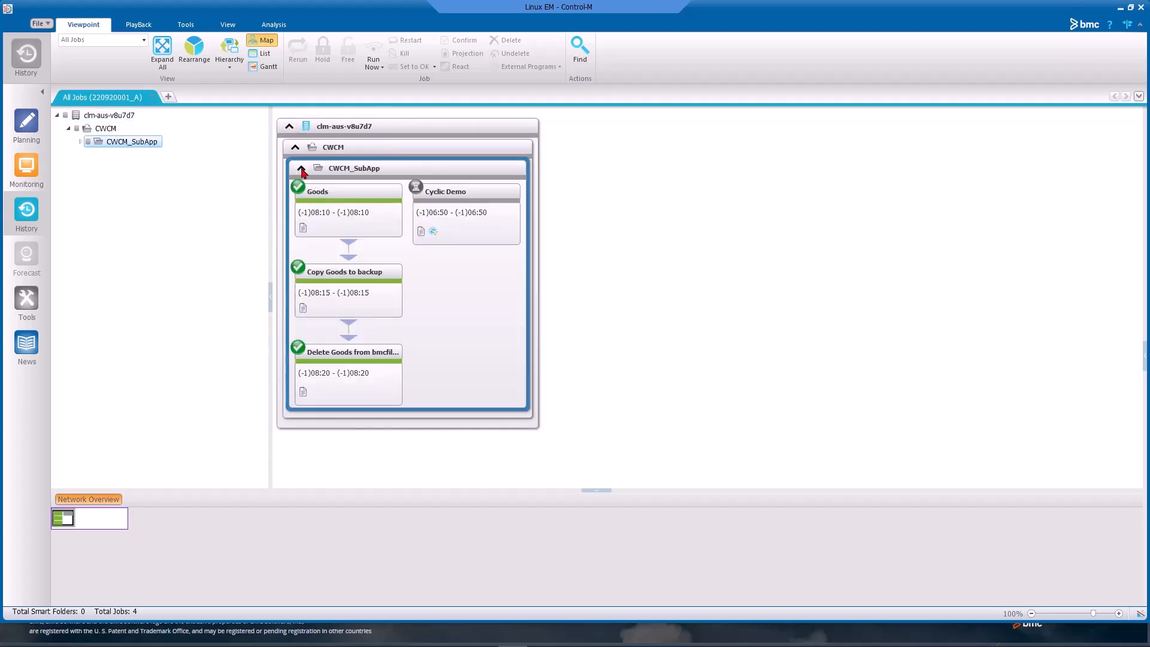
# Collapse the map, check the CWCM_SubApp jobs in the collapsible tree, and expand the whole map again
pyautogui.click(295, 160)
pyautogui.click(295, 147)
pyautogui.click(289, 126)
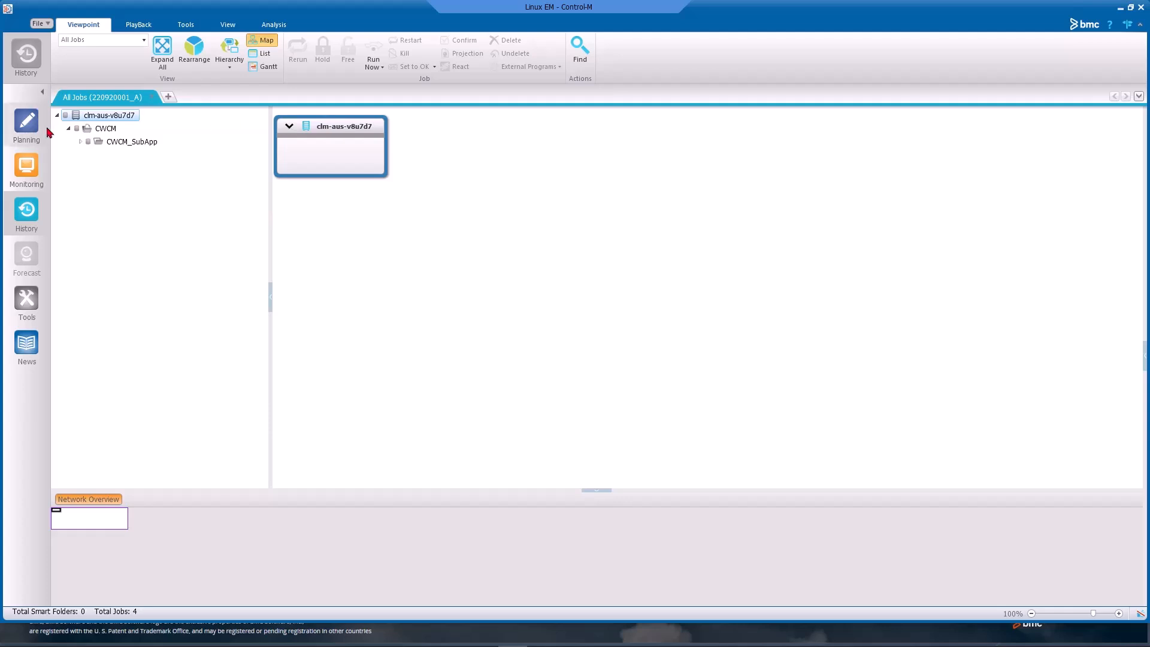
pyautogui.click(68, 128)
pyautogui.click(68, 128)
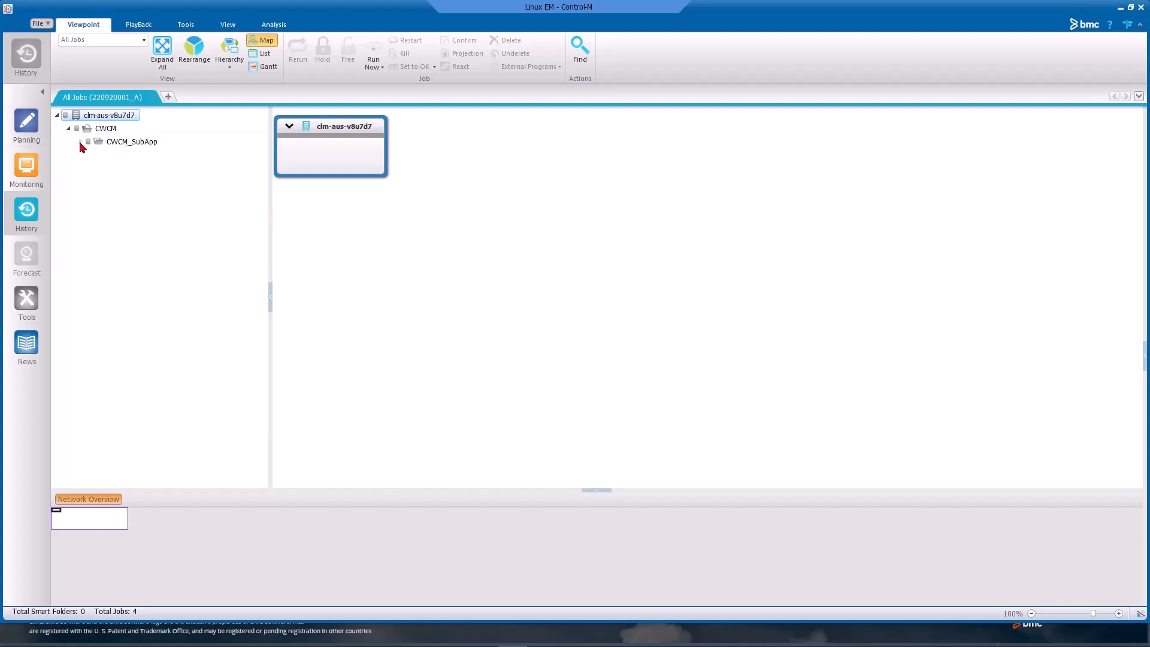
pyautogui.click(80, 142)
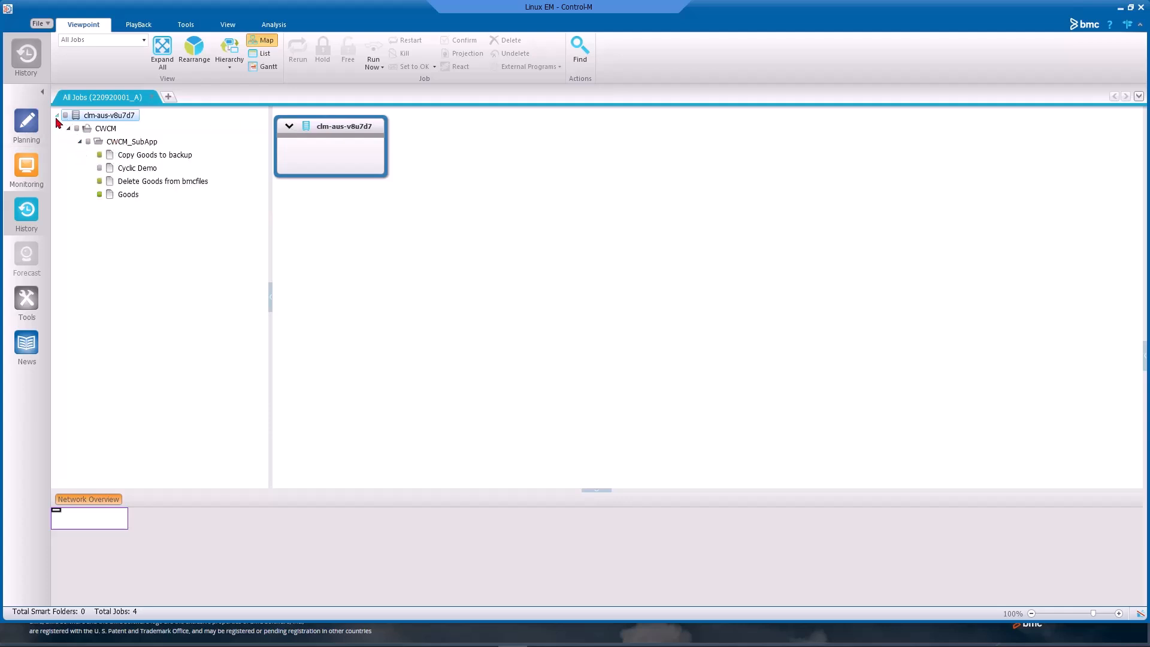
pyautogui.click(57, 115)
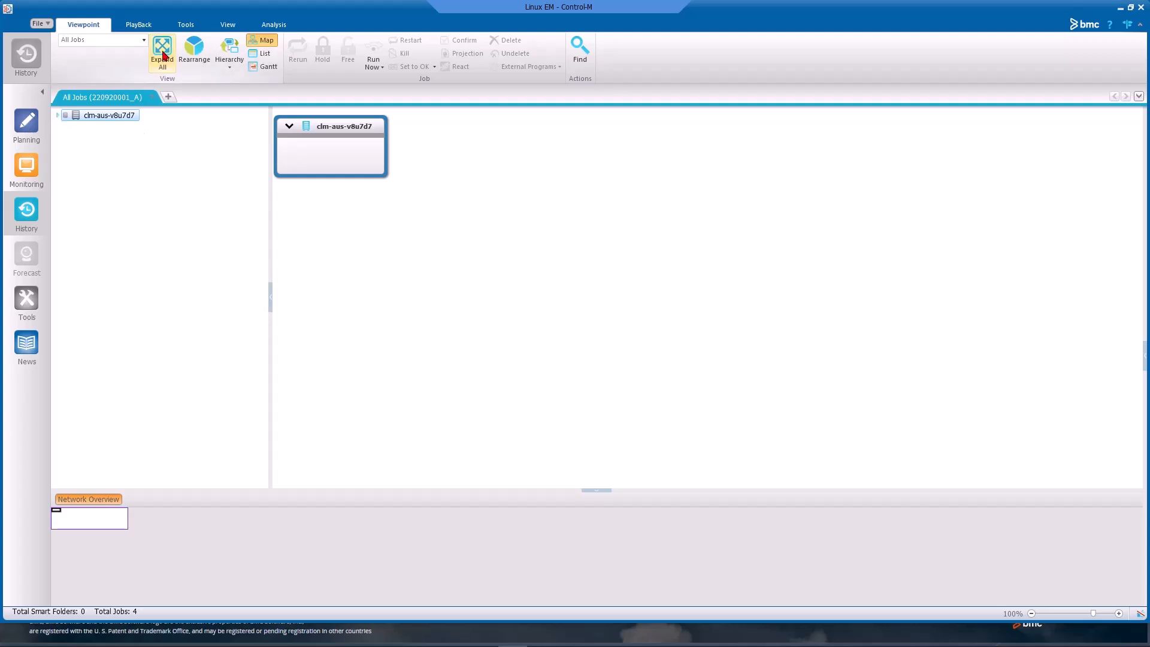
pyautogui.click(163, 56)
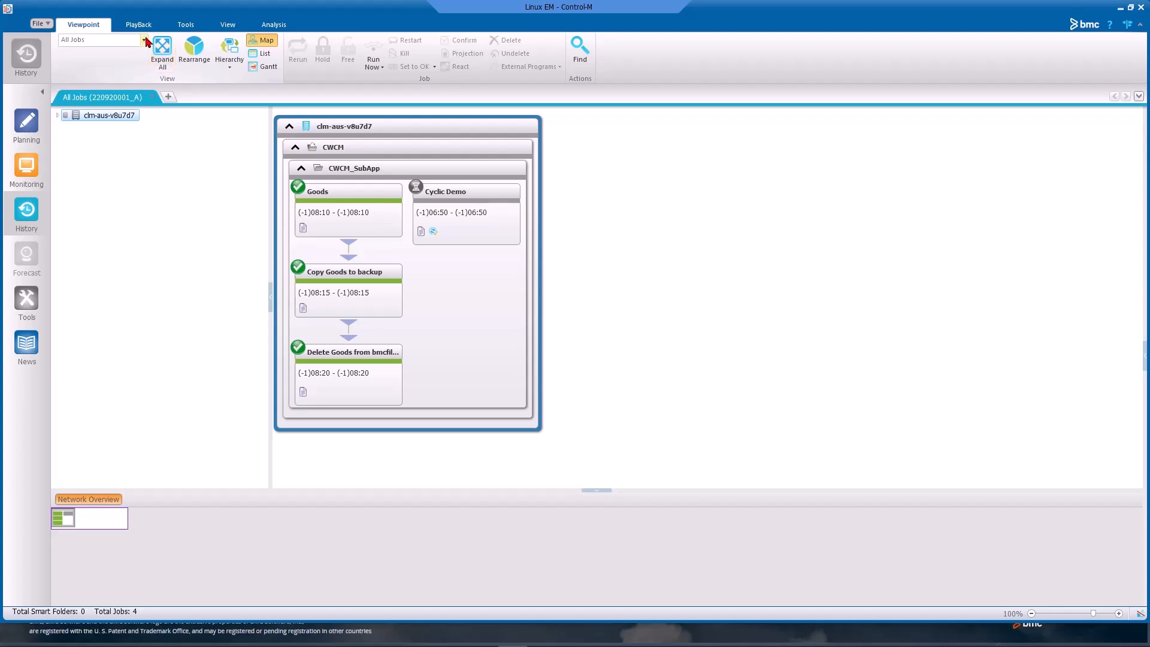
# Show only the Waiting Jobs in the expanded map, and return the viewpoint to All Jobs
pyautogui.click(145, 41)
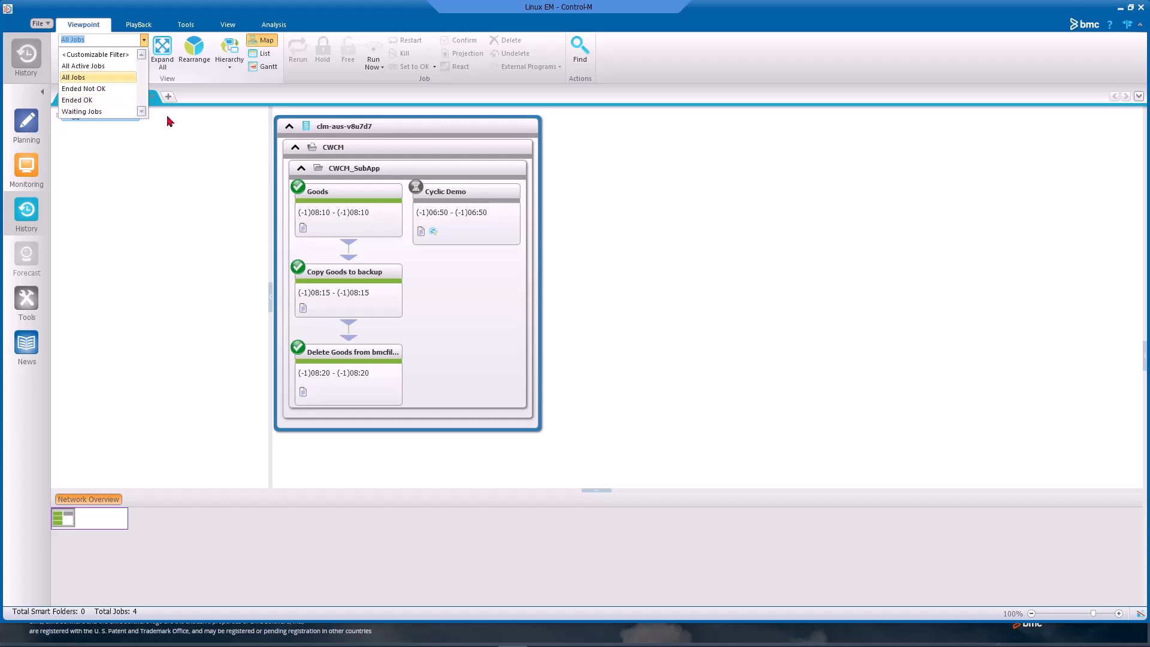
pyautogui.click(104, 112)
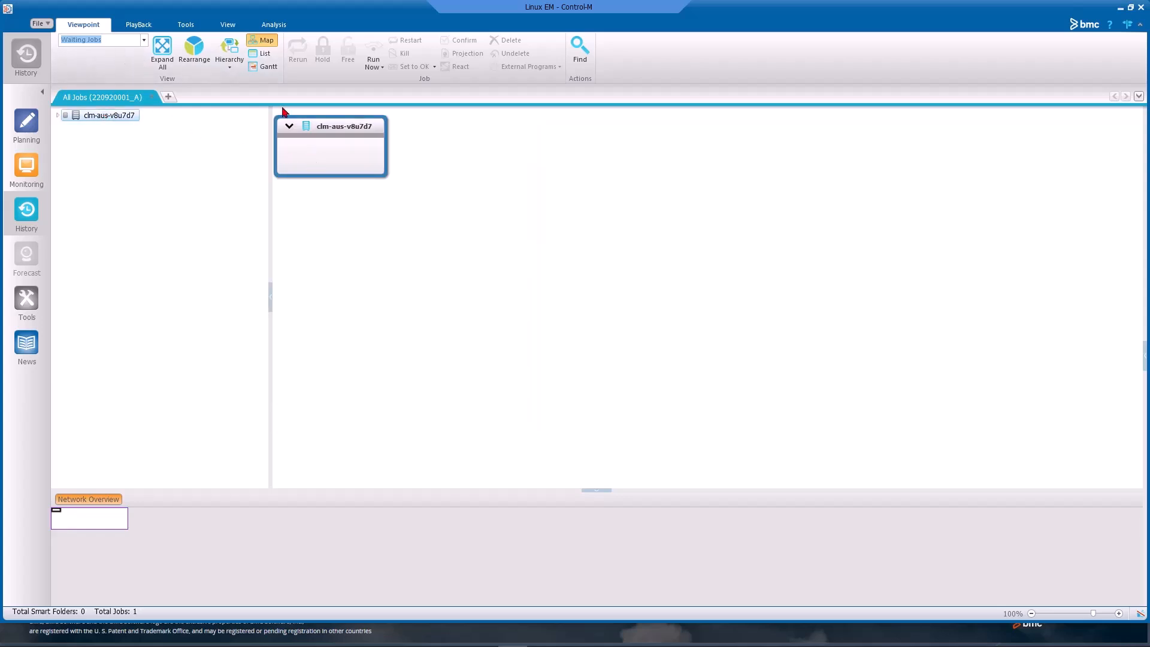
pyautogui.click(161, 53)
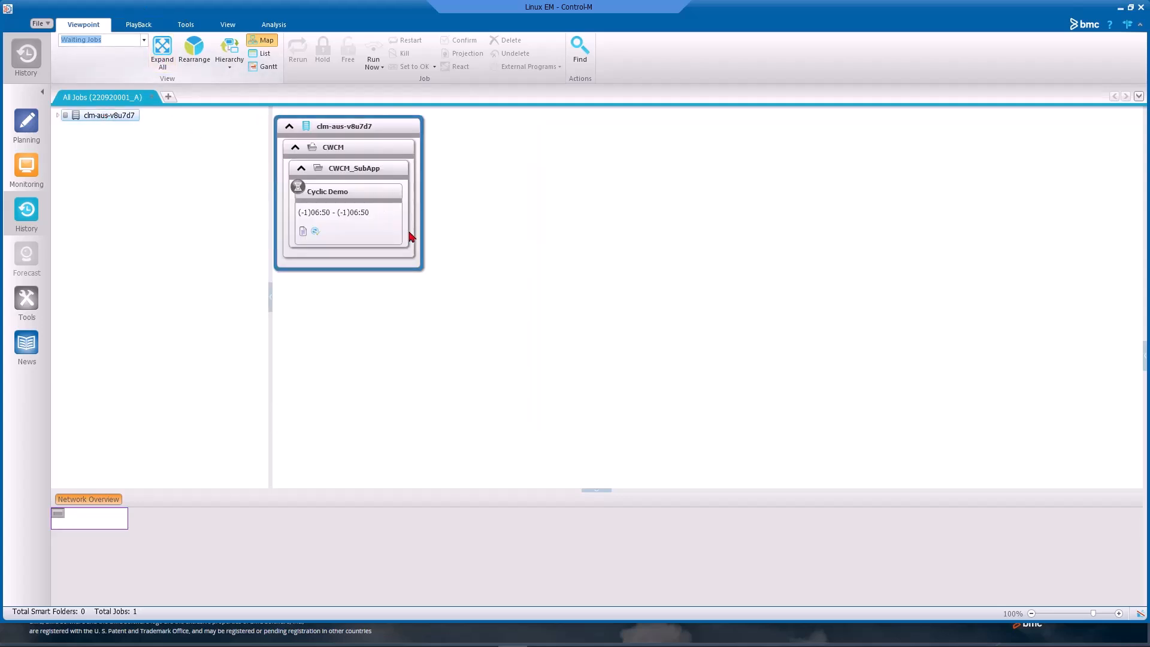
pyautogui.click(143, 40)
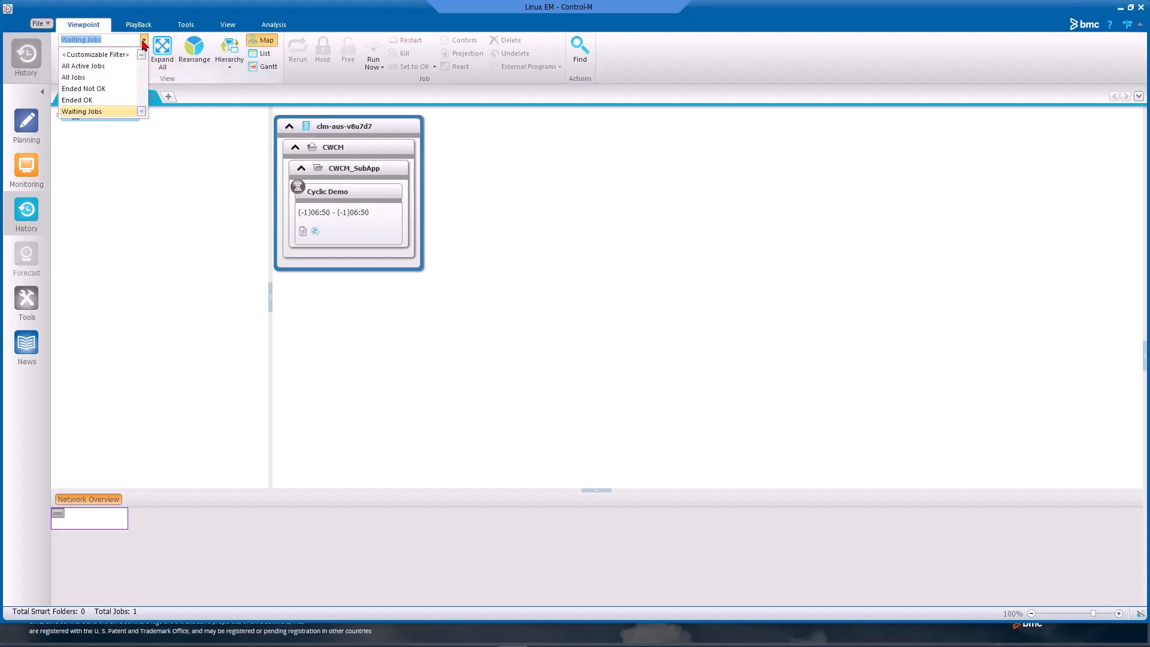
pyautogui.click(81, 77)
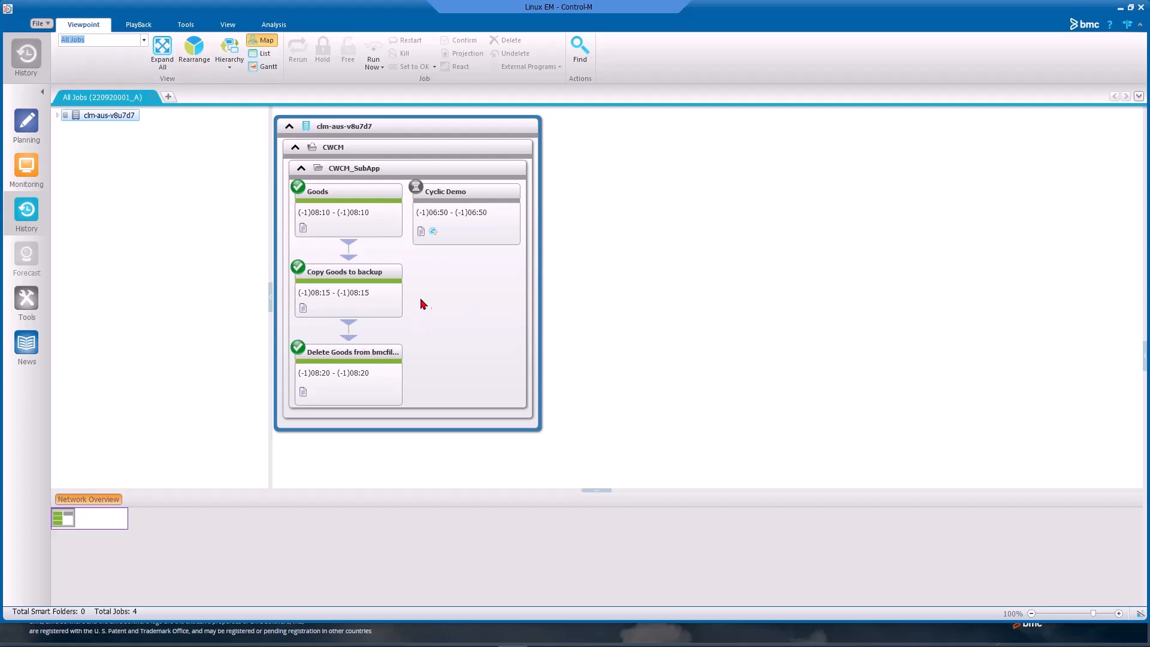
# Compare the map at the Application, Sub Application, SMART Folder and Jobs hierarchy levels, and return to the Control-M level
pyautogui.click(227, 66)
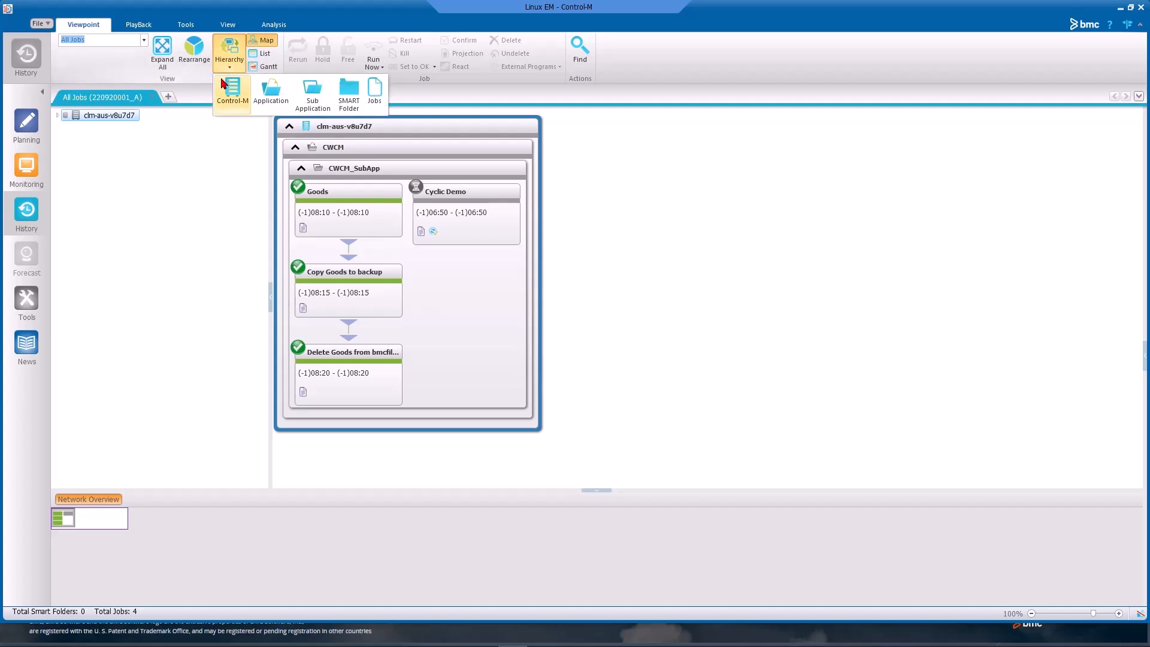
pyautogui.click(272, 93)
pyautogui.click(228, 66)
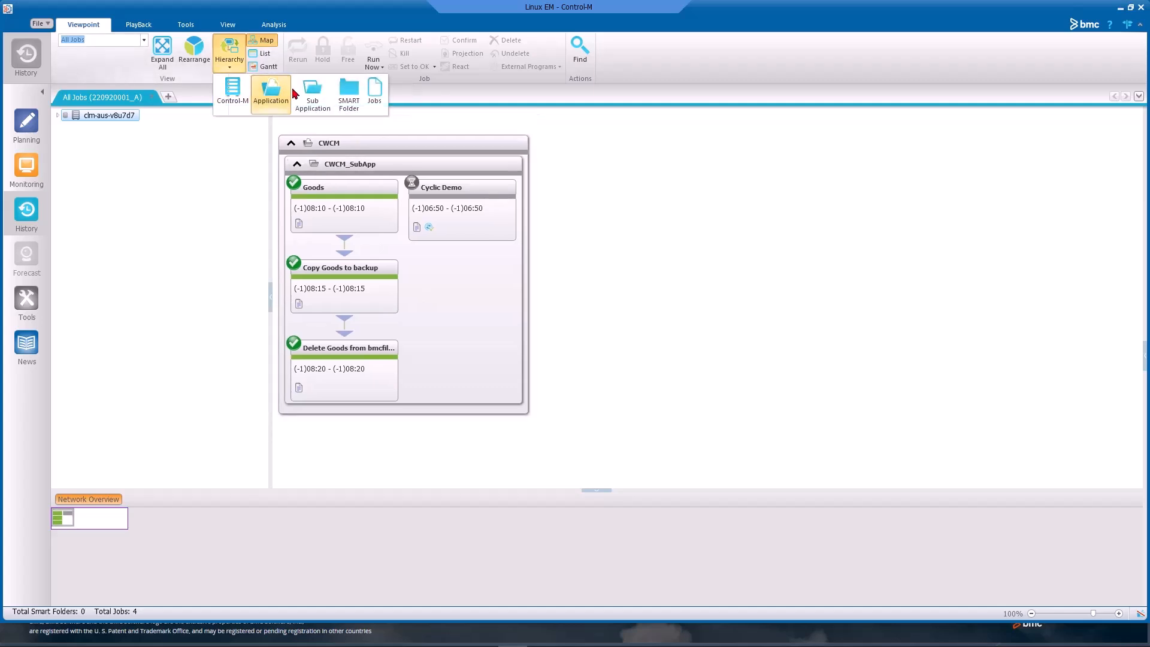
pyautogui.click(309, 96)
pyautogui.click(223, 64)
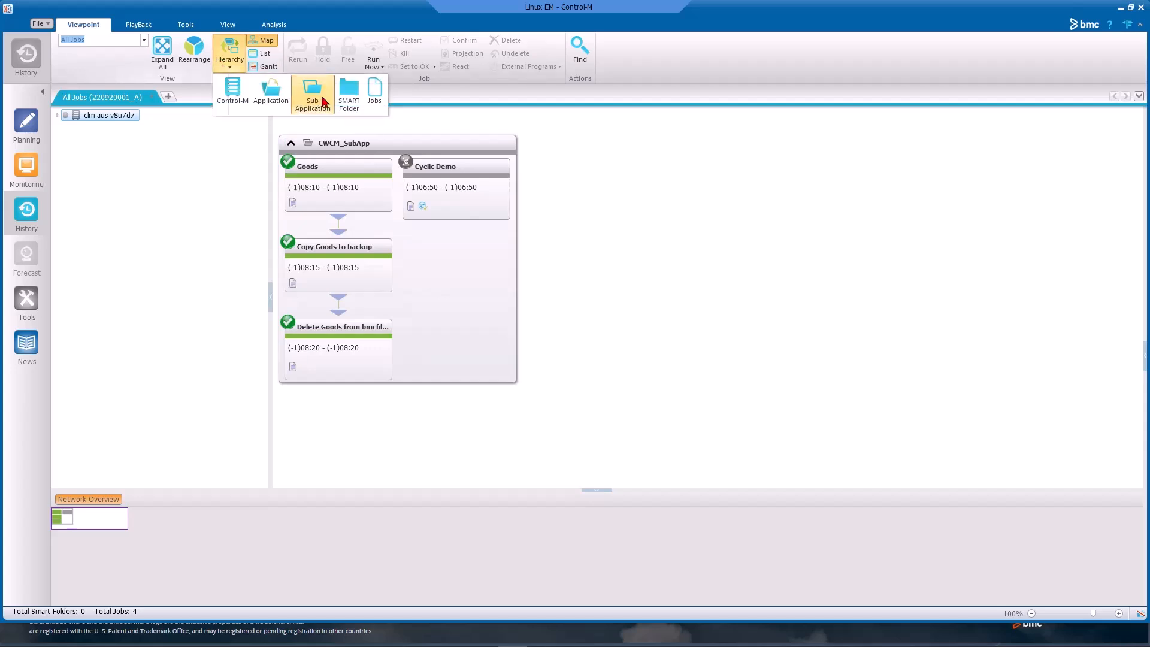
pyautogui.click(352, 96)
pyautogui.click(228, 63)
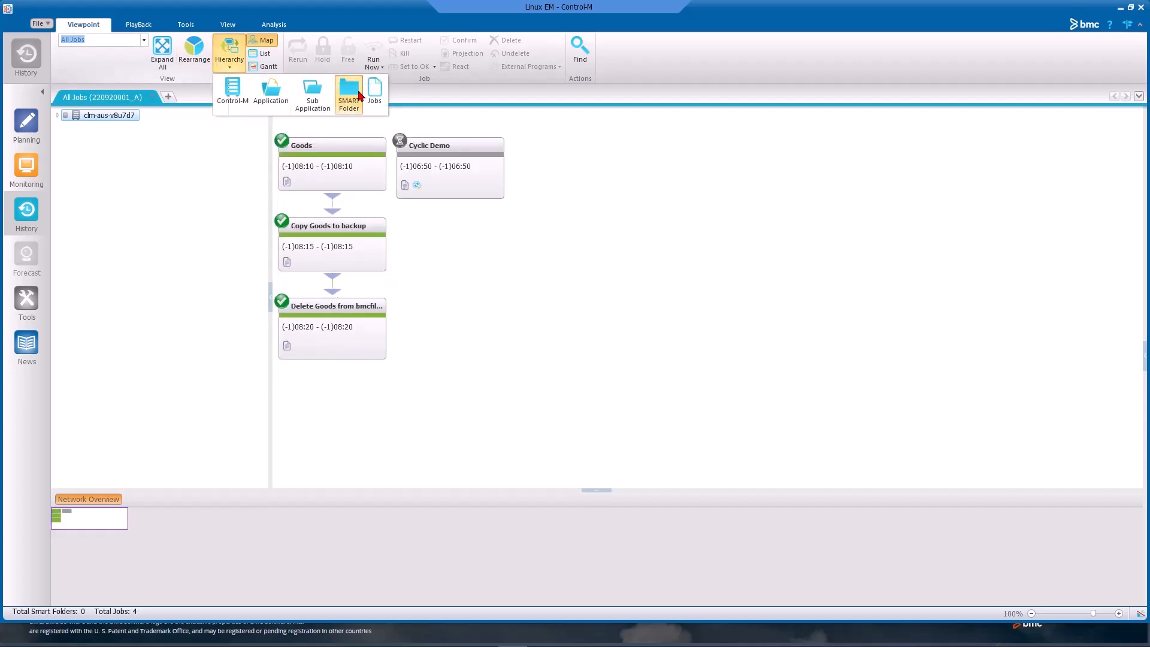
pyautogui.click(371, 97)
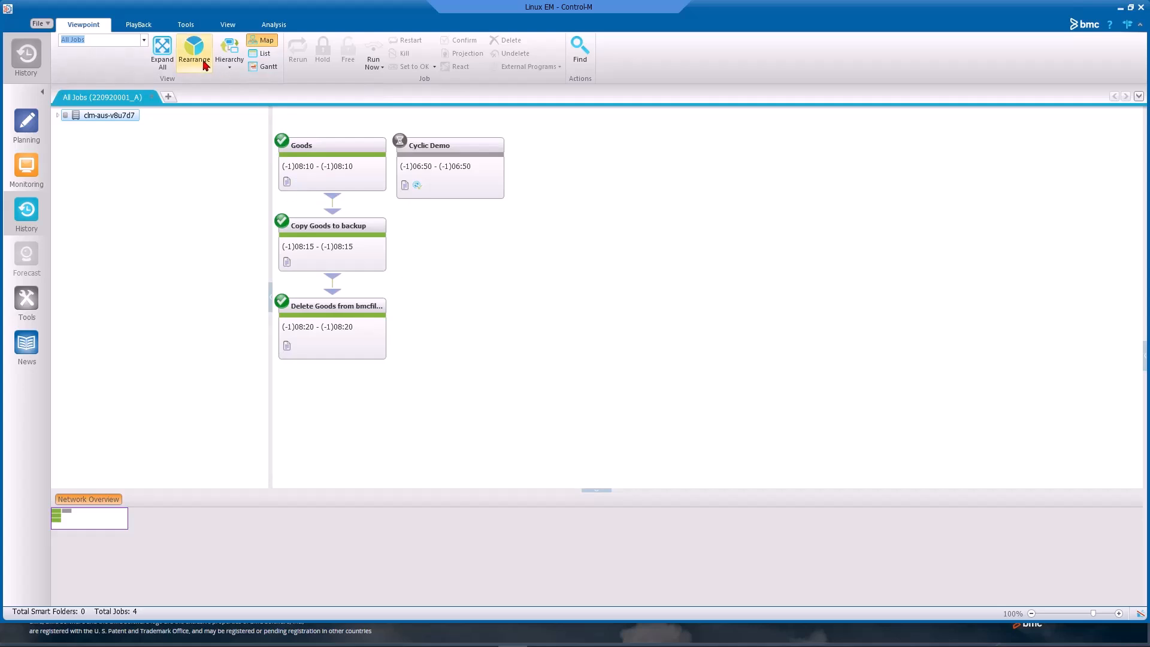
pyautogui.click(230, 64)
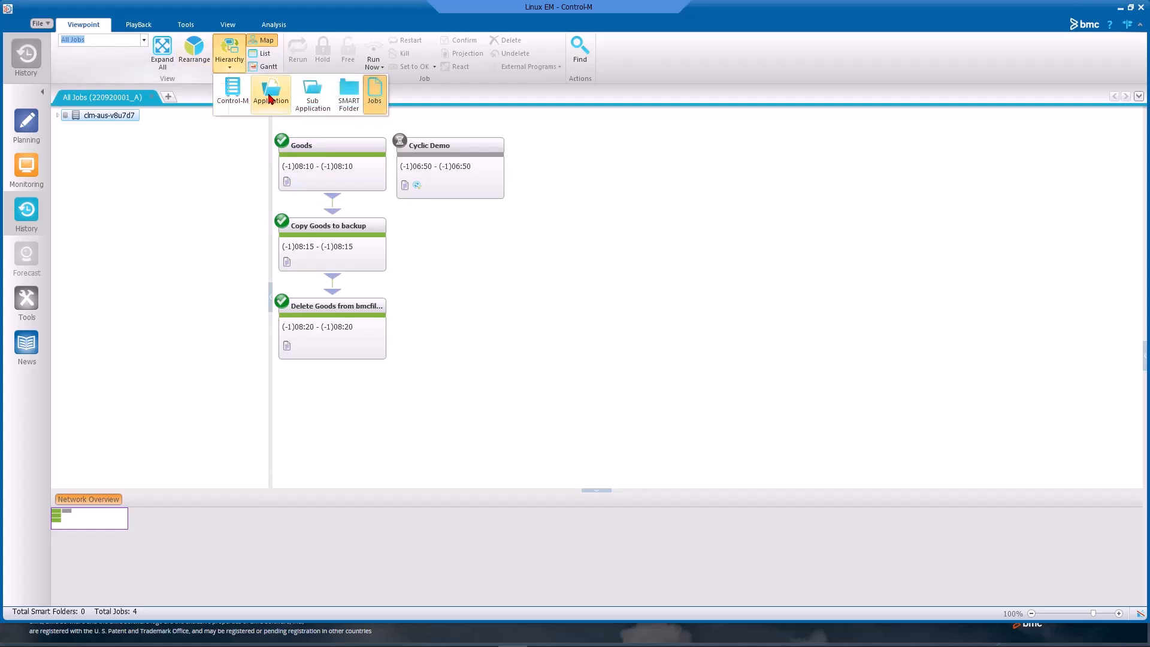
pyautogui.click(235, 93)
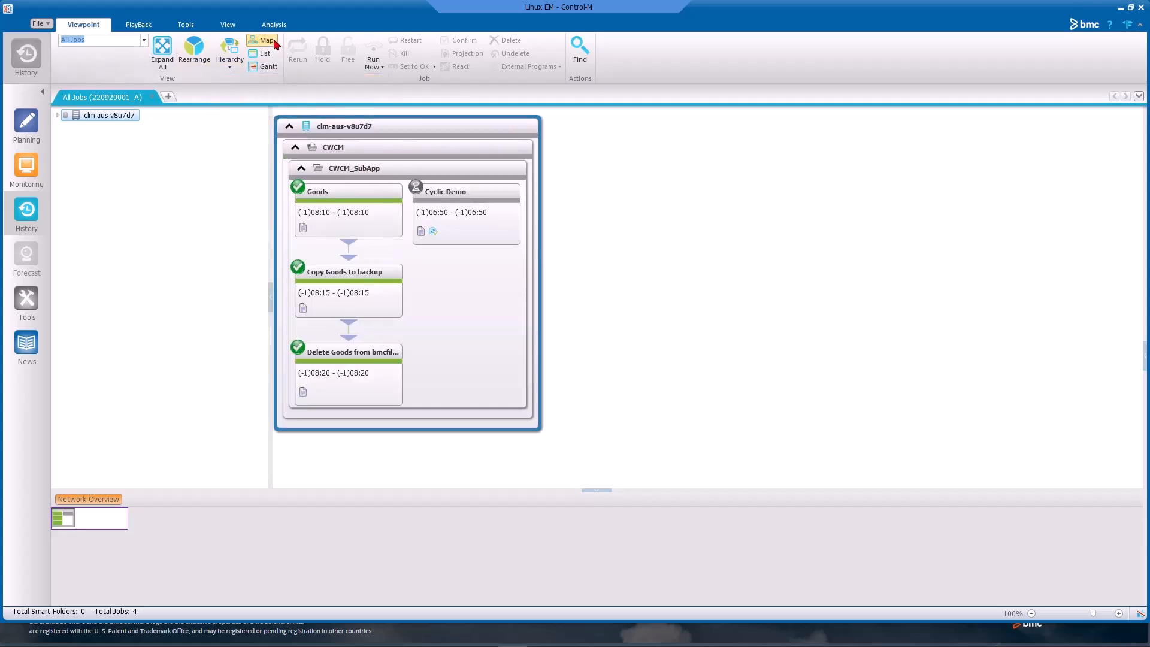
# View the archived jobs as a Gantt chart, and switch to the list view to examine its columns
pyautogui.click(264, 68)
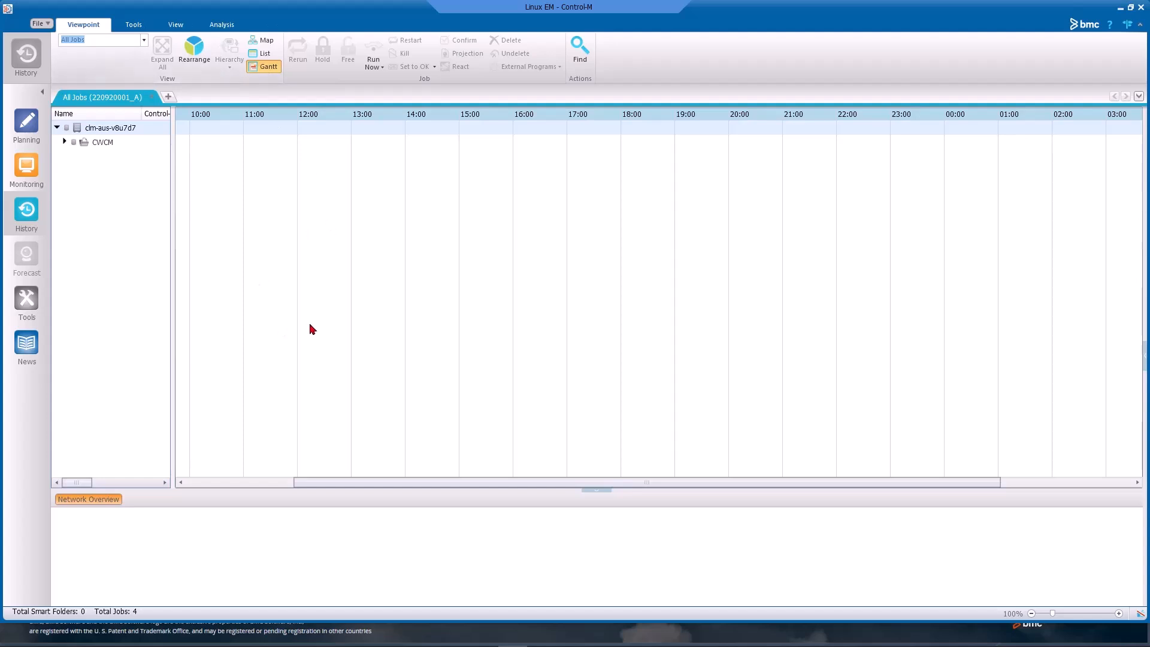
pyautogui.click(266, 56)
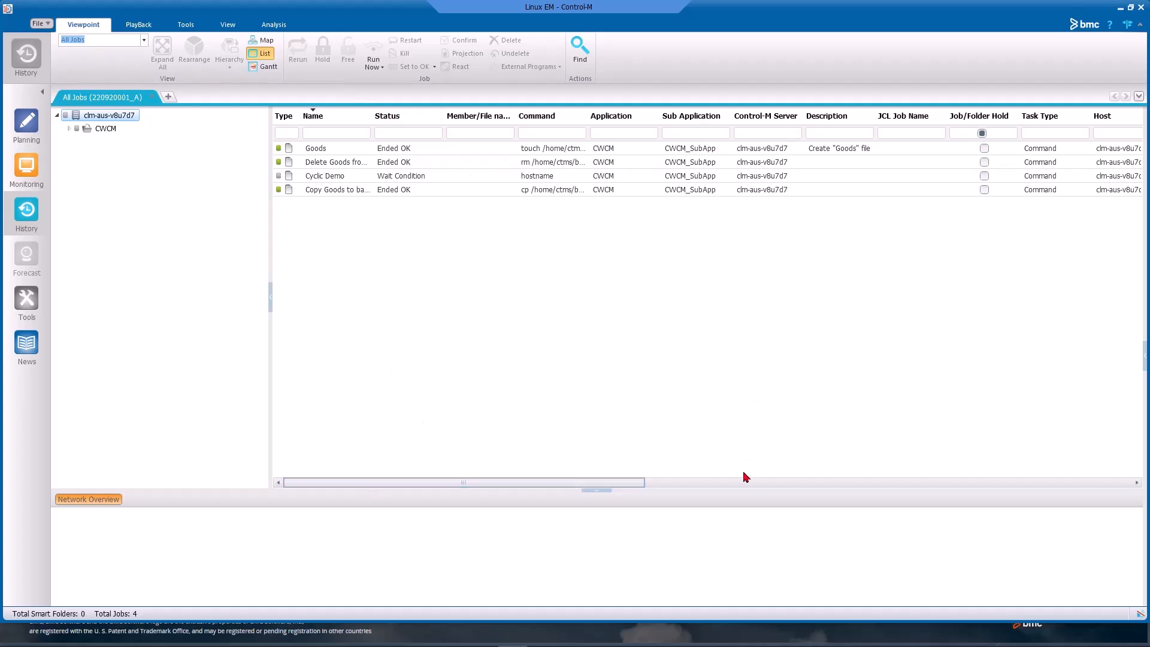
pyautogui.moveTo(591, 485); pyautogui.dragTo(334, 414)
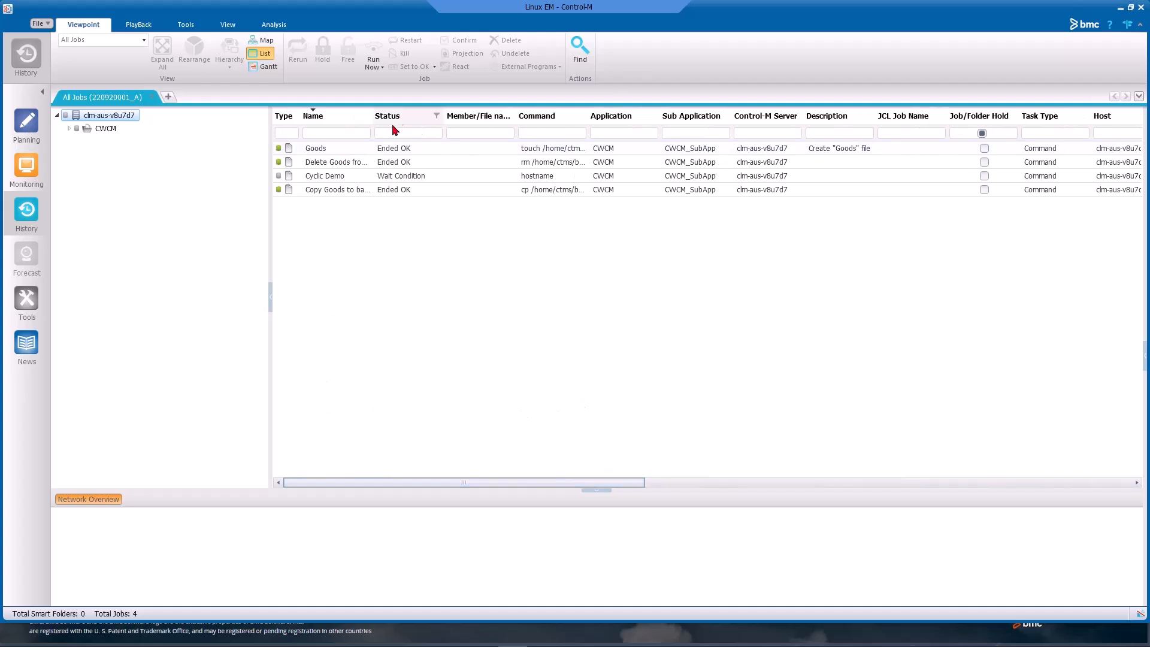
# Check the options of the Name column, filter the list by the name "del", and clear the filter
pyautogui.rightClick(346, 119)
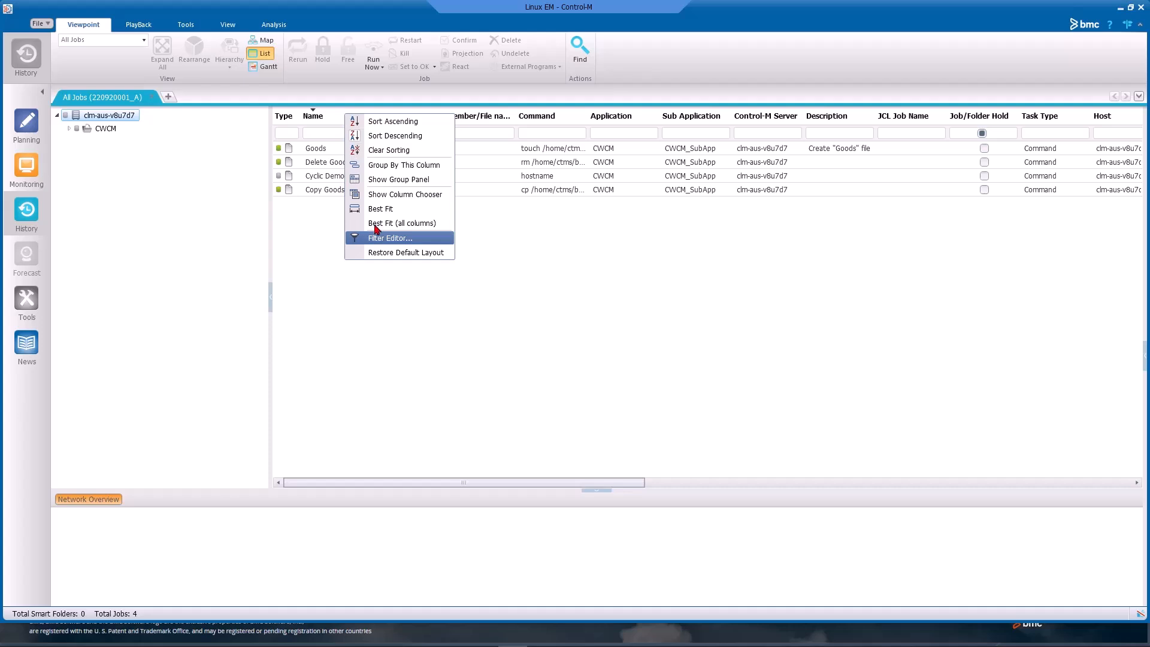
pyautogui.click(324, 132)
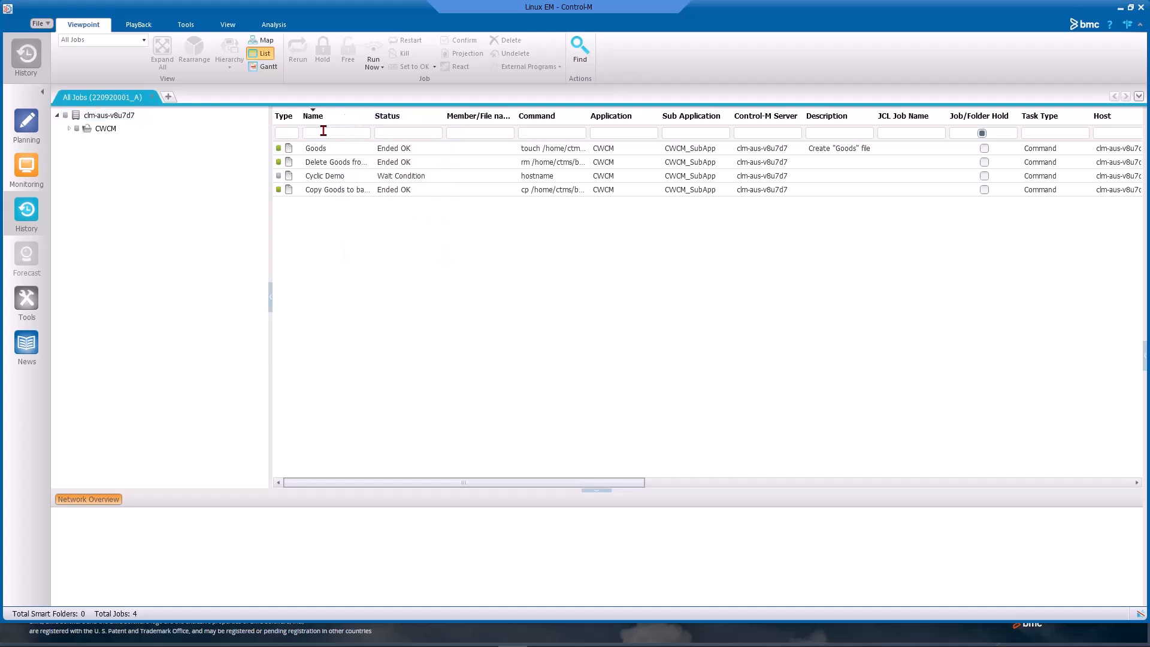
pyautogui.write('del')
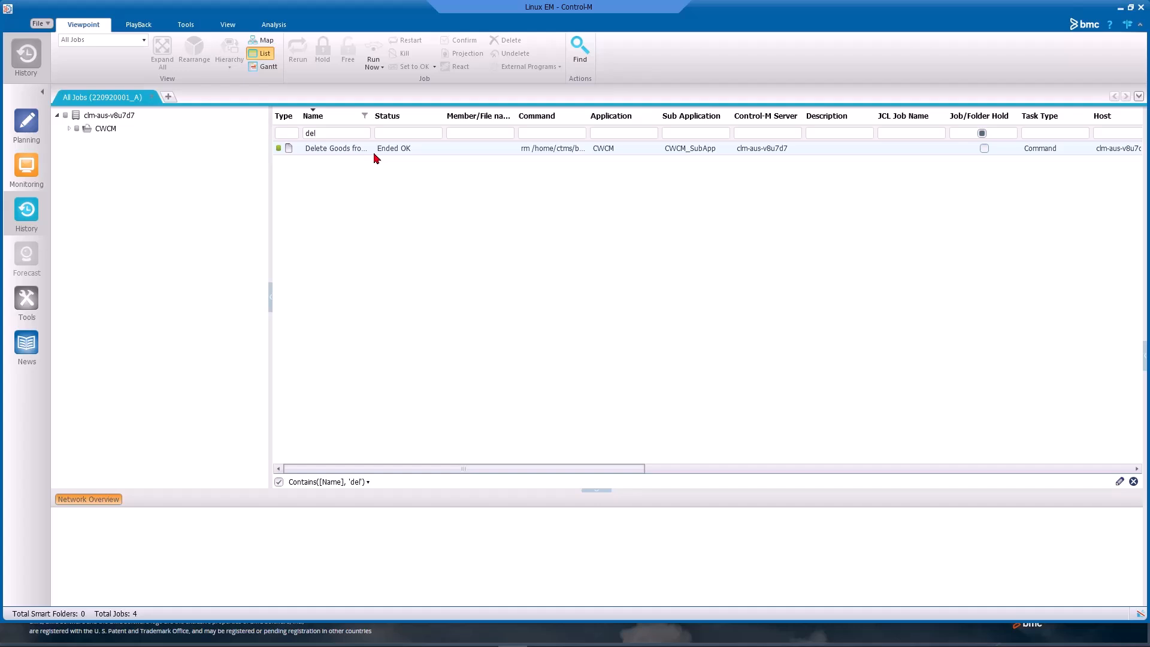
pyautogui.press('BackSpace')
pyautogui.press('BackSpace')
pyautogui.press('BackSpace')
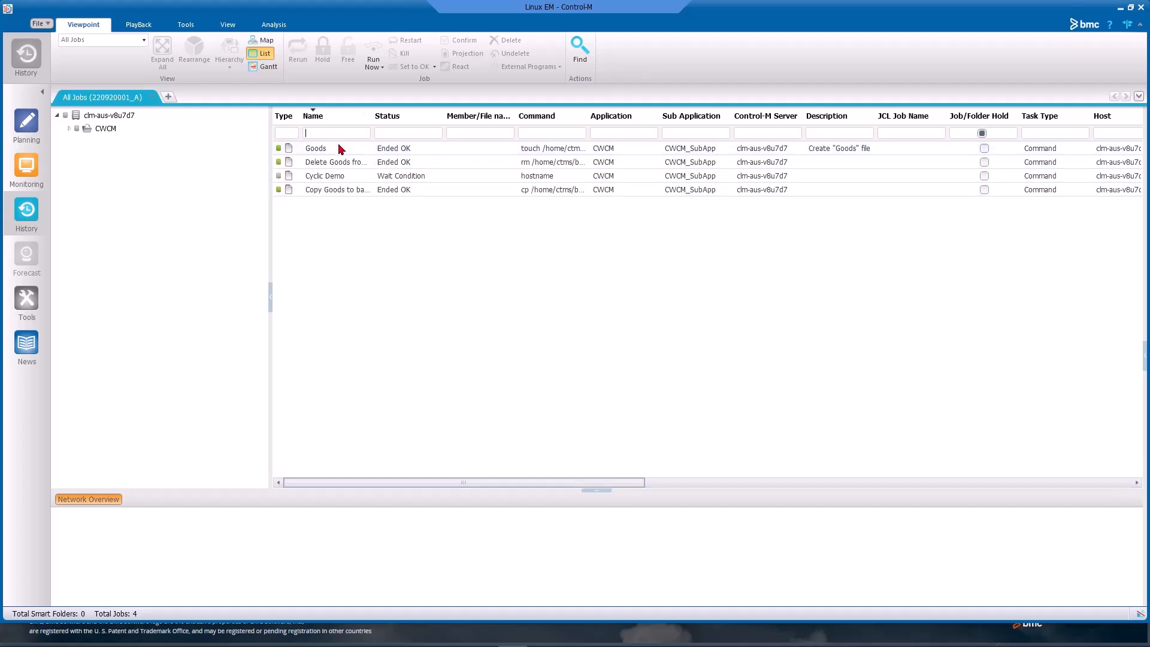
# Find "copy" in all entities, show the Copy Goods to backup job in the map, and close the search
pyautogui.click(575, 49)
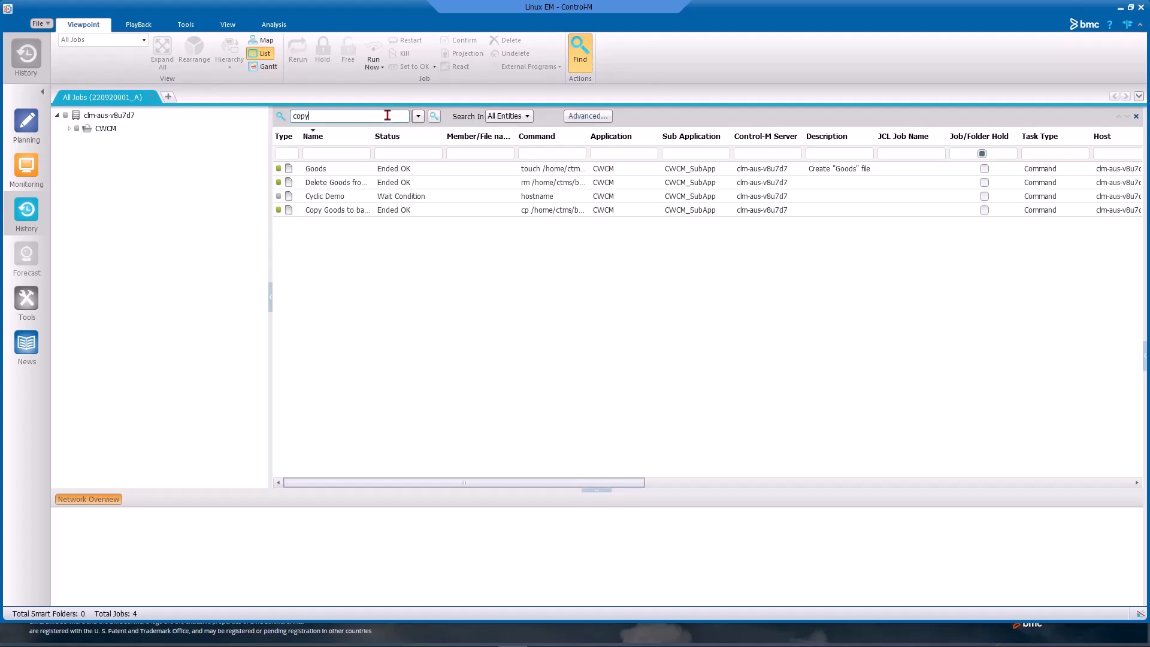
pyautogui.press('Return')
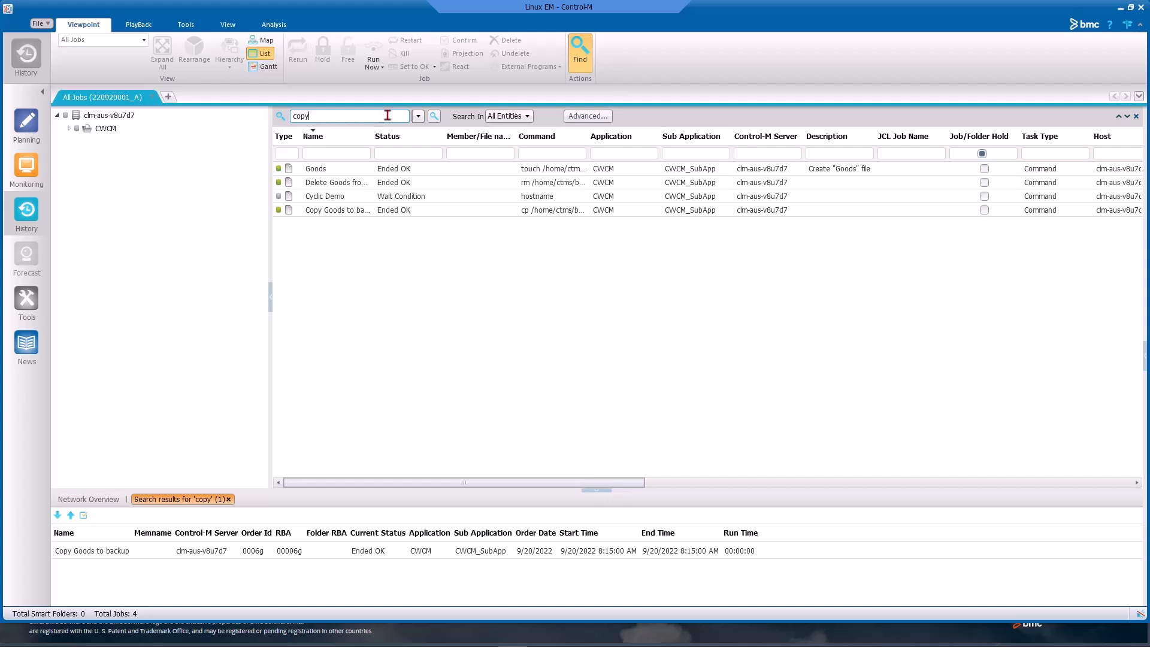
pyautogui.click(137, 556)
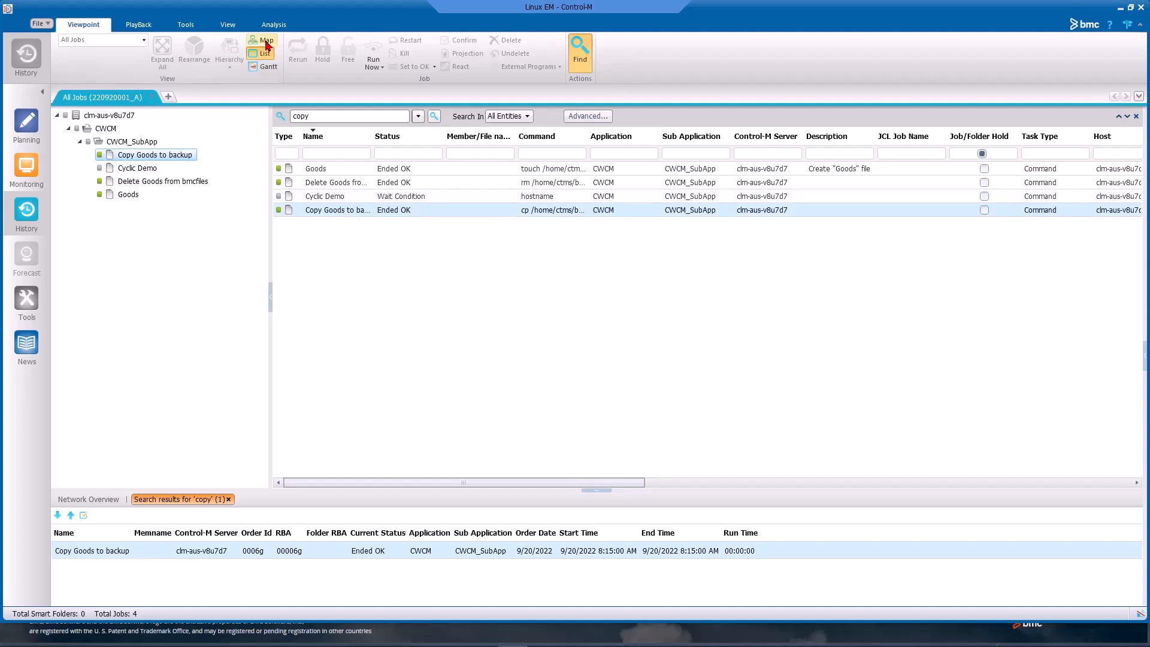
pyautogui.click(267, 43)
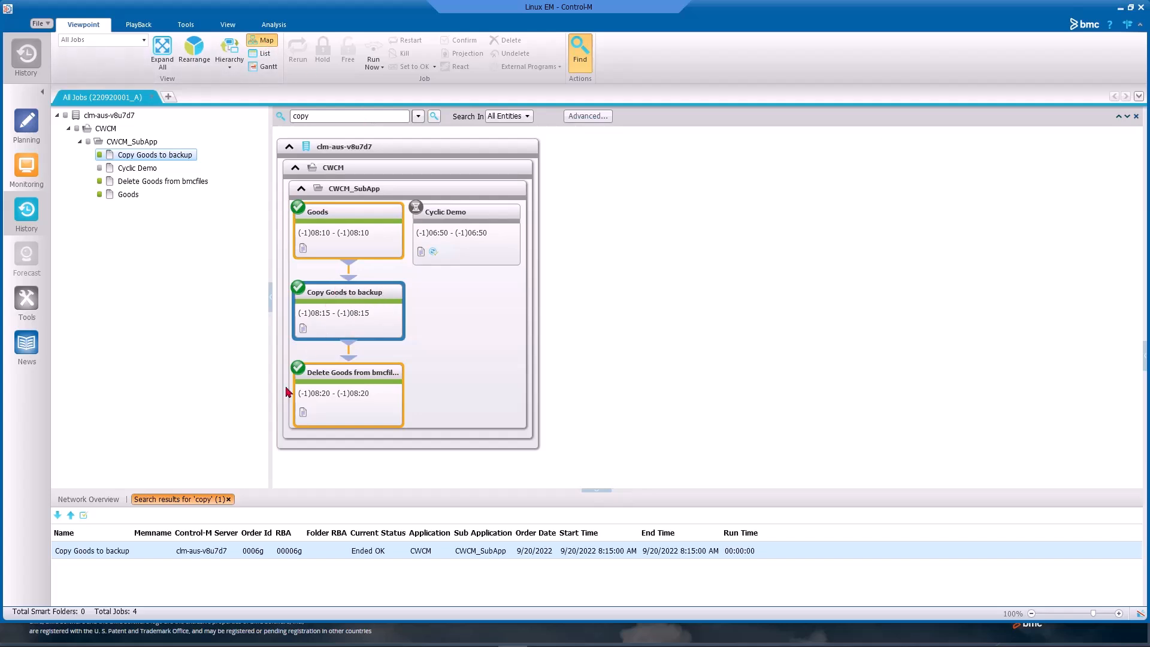
pyautogui.click(229, 500)
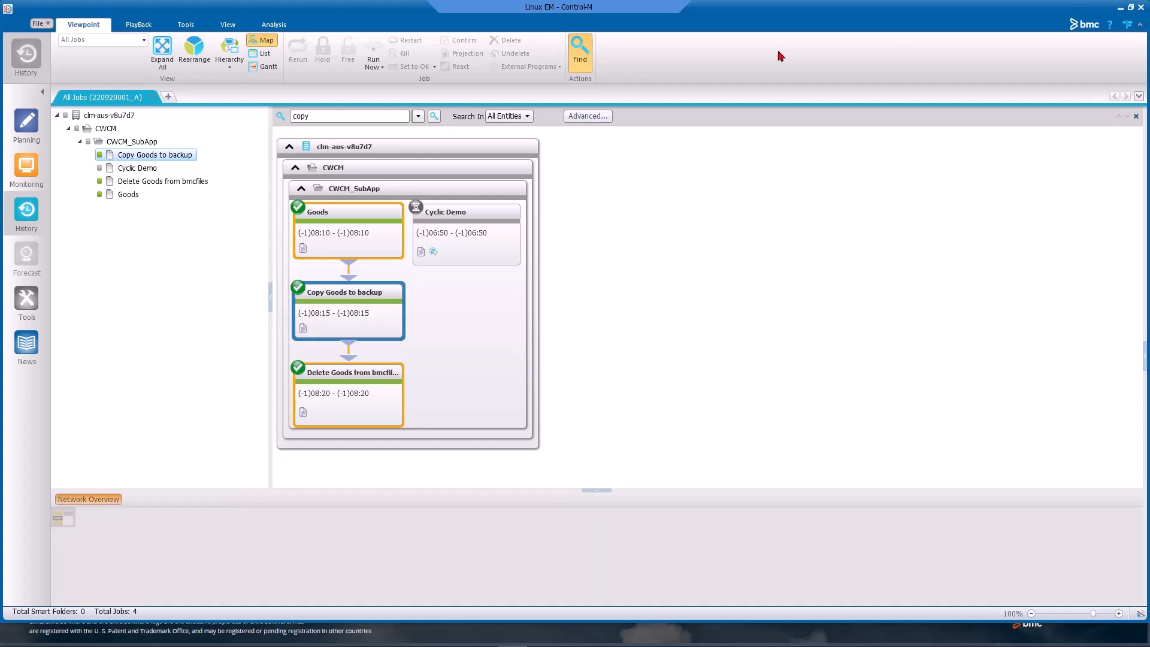
pyautogui.click(1137, 116)
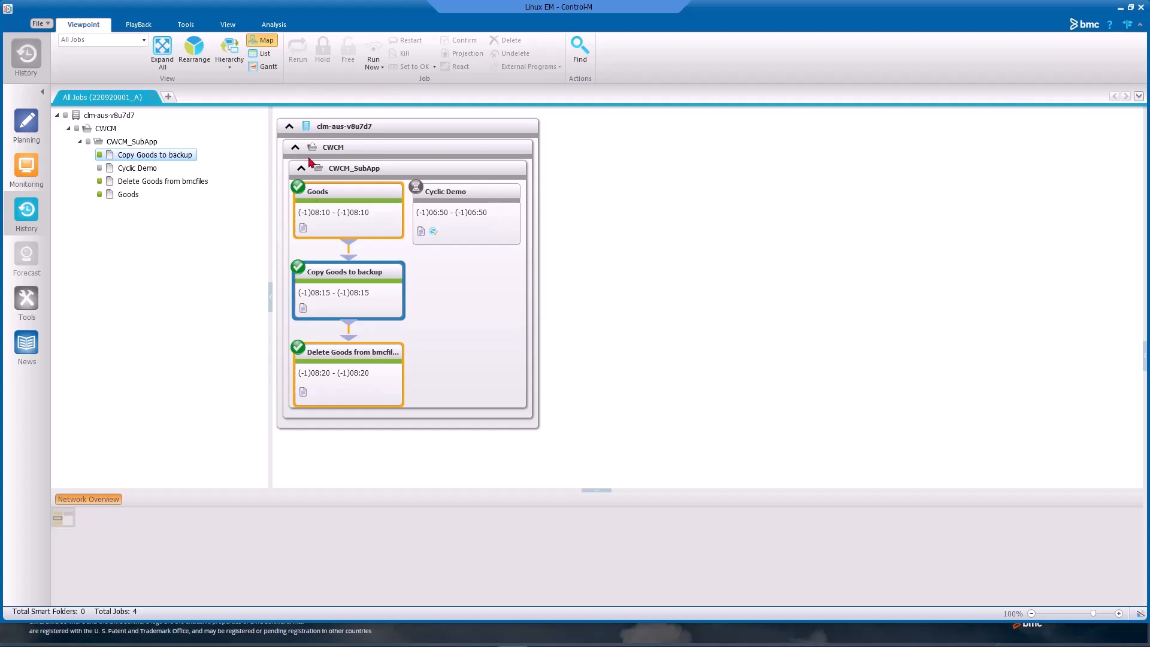
# Rewind the archived viewpoint's playback to 9/20/2022 6:00:10 AM, play the job events forward, and stop the playback
pyautogui.click(133, 25)
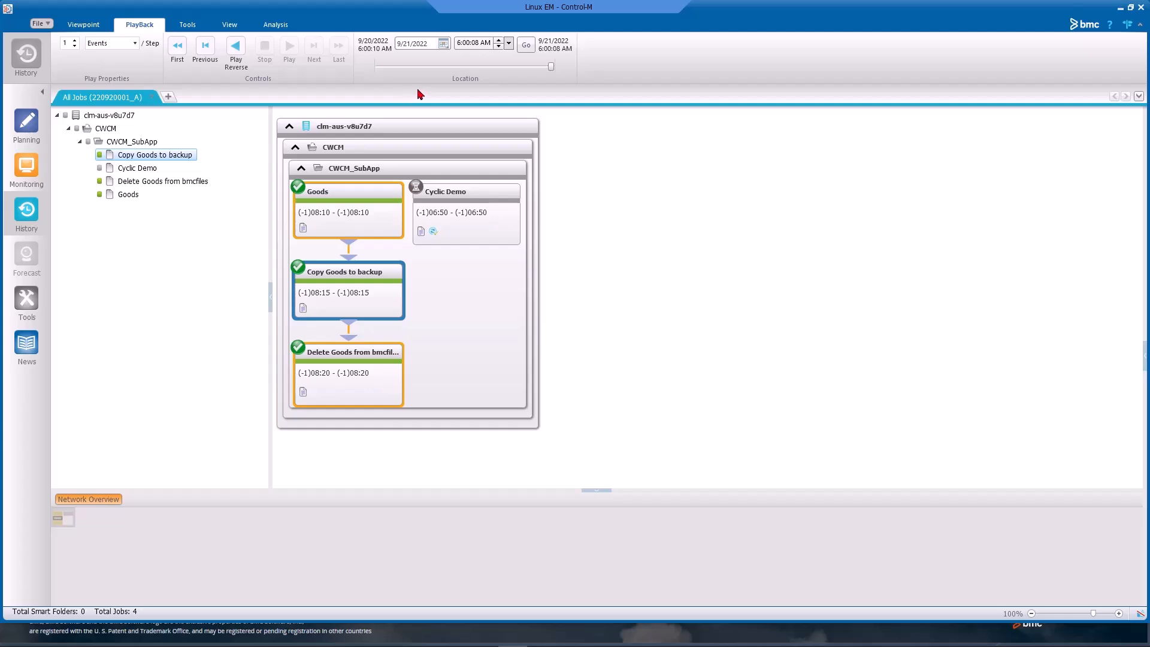
pyautogui.doubleClick(467, 43)
pyautogui.moveTo(551, 67); pyautogui.dragTo(356, 60)
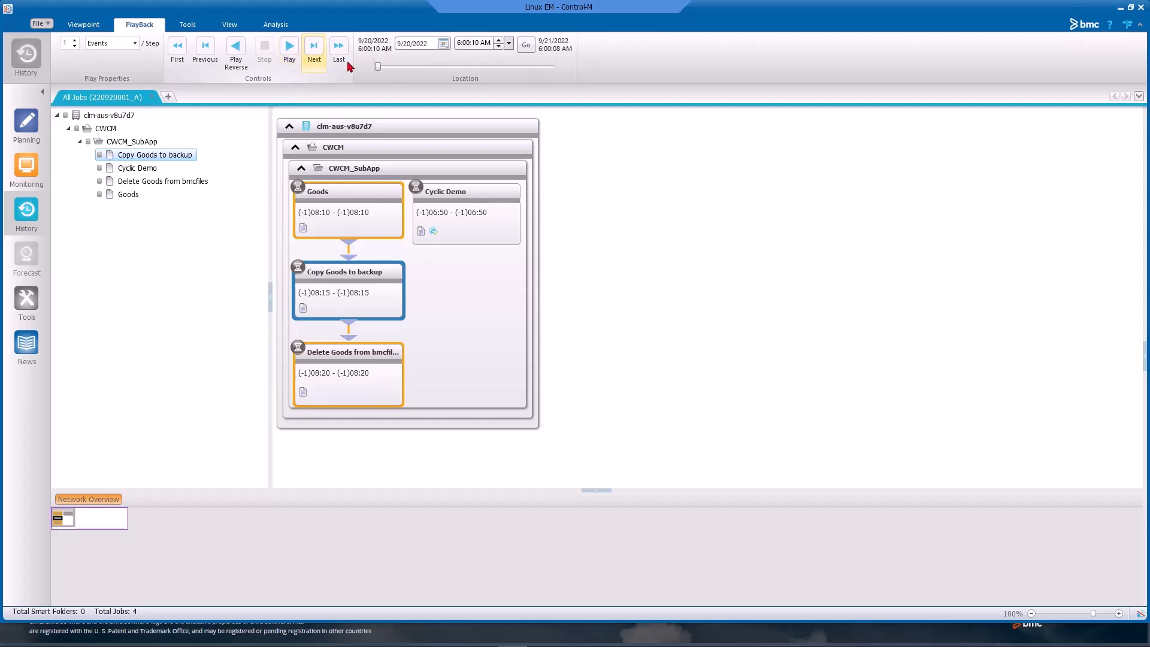
pyautogui.click(288, 49)
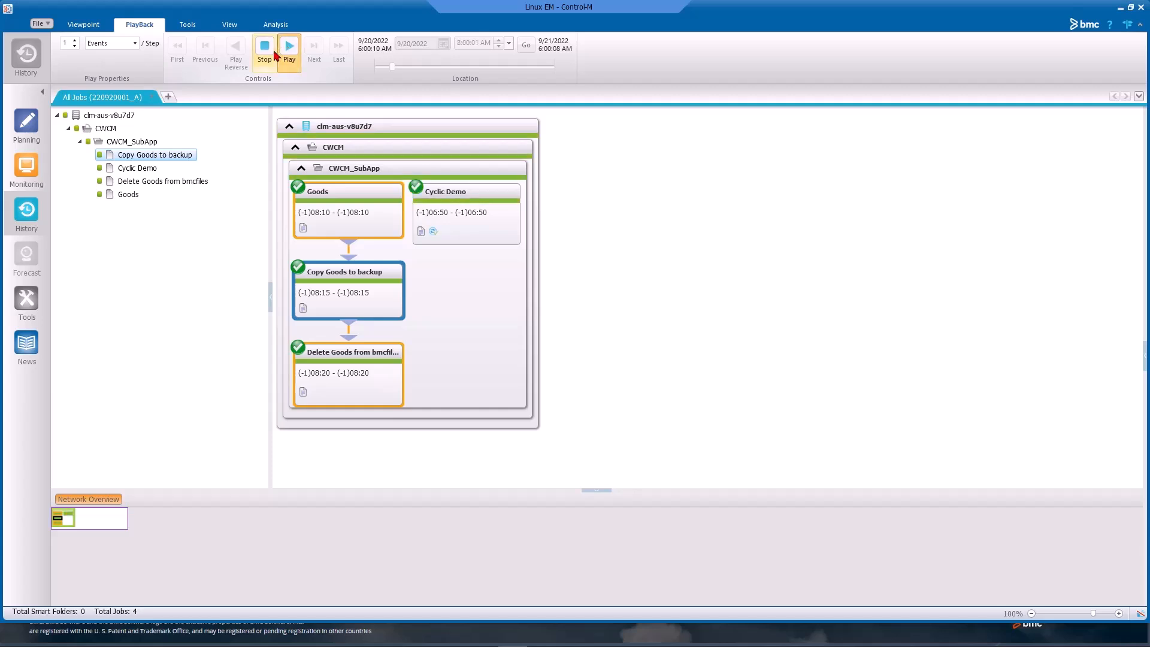
pyautogui.click(268, 53)
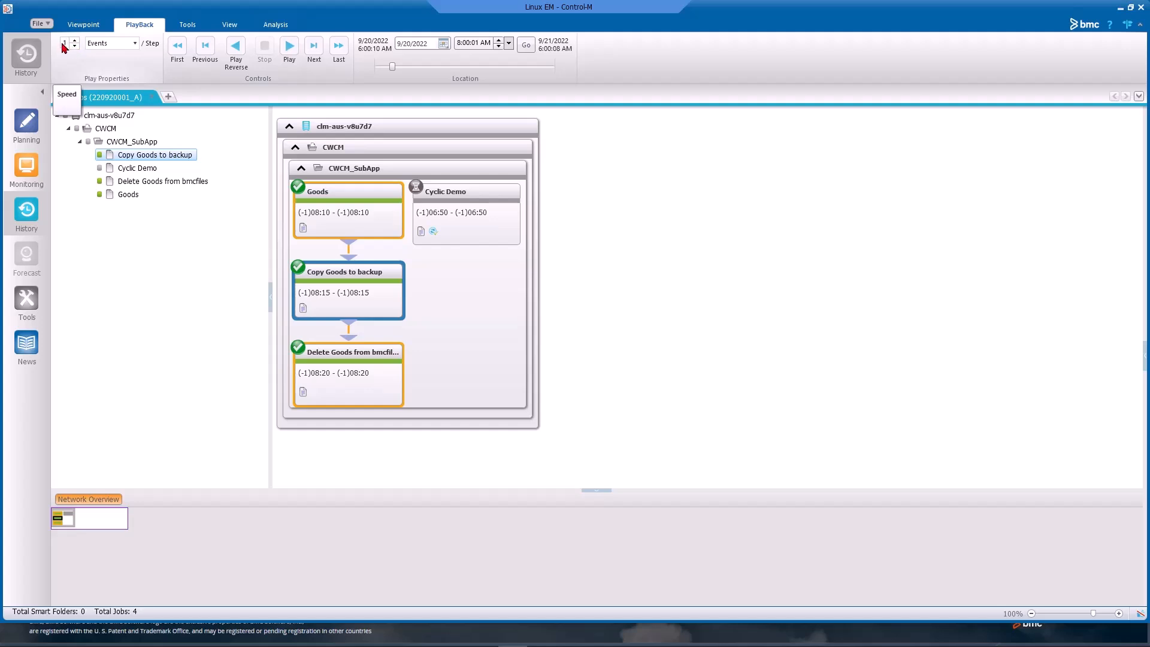
# Try Seconds as the playback step unit, return it to Events, and replay the archived jobs from 9/20/2022 6:00:10 AM
pyautogui.click(136, 45)
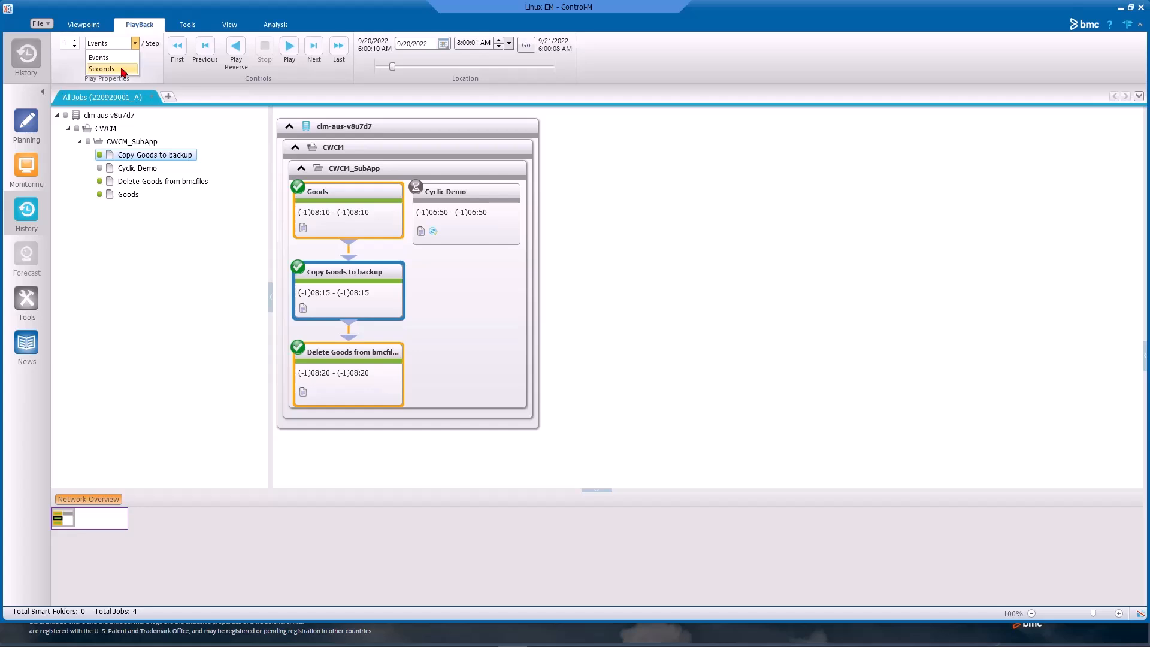
pyautogui.click(122, 70)
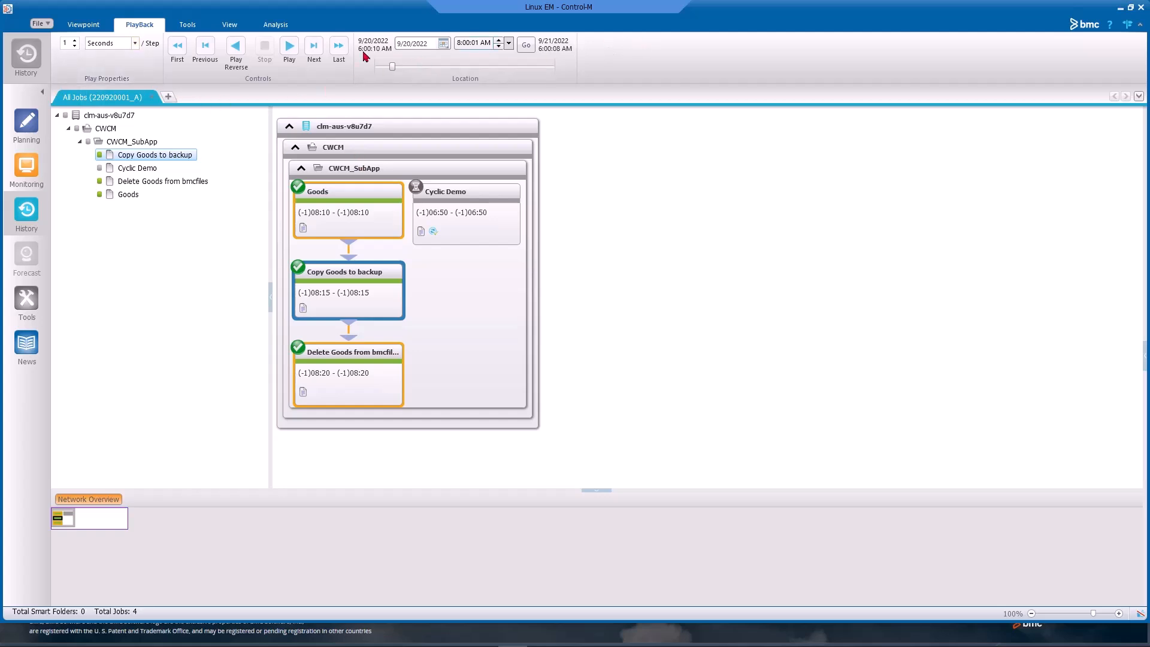
pyautogui.click(126, 43)
pyautogui.click(102, 58)
pyautogui.moveTo(392, 67); pyautogui.dragTo(378, 66)
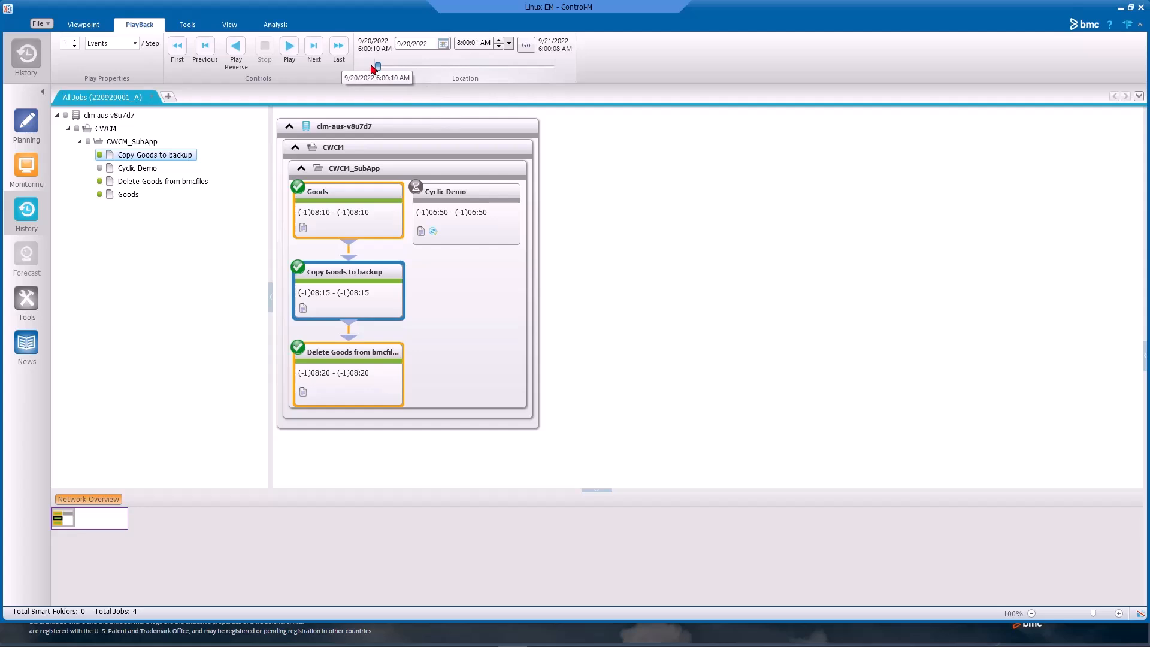
pyautogui.click(291, 46)
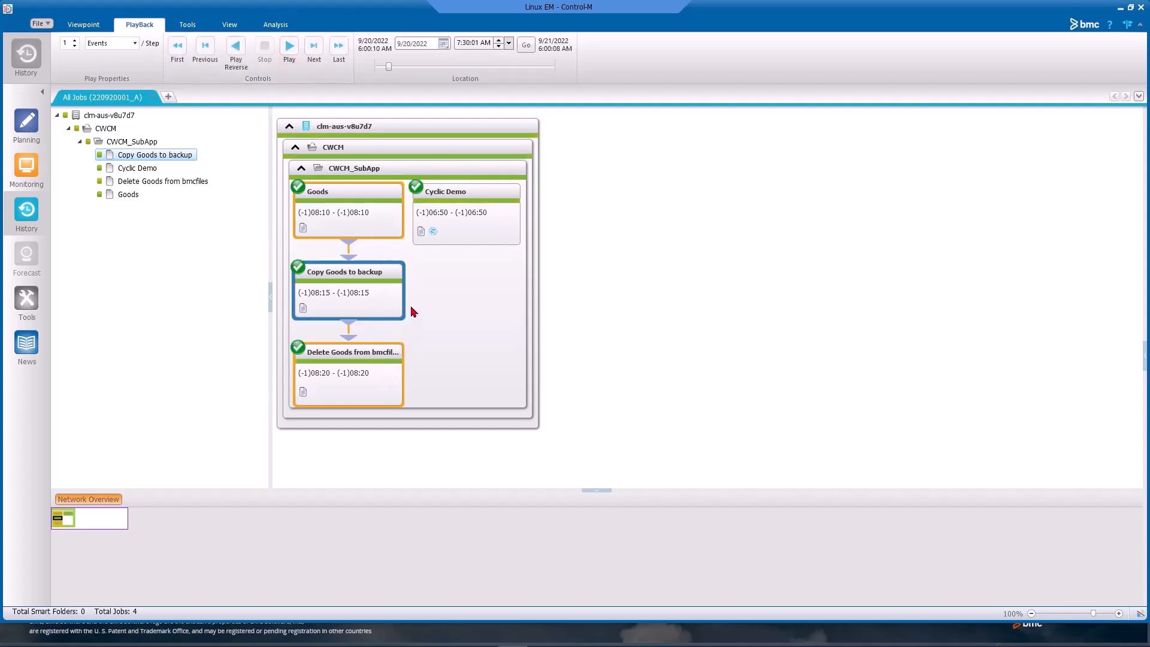
# Read the log of the Copy Goods to backup job and close it
pyautogui.rightClick(371, 277)
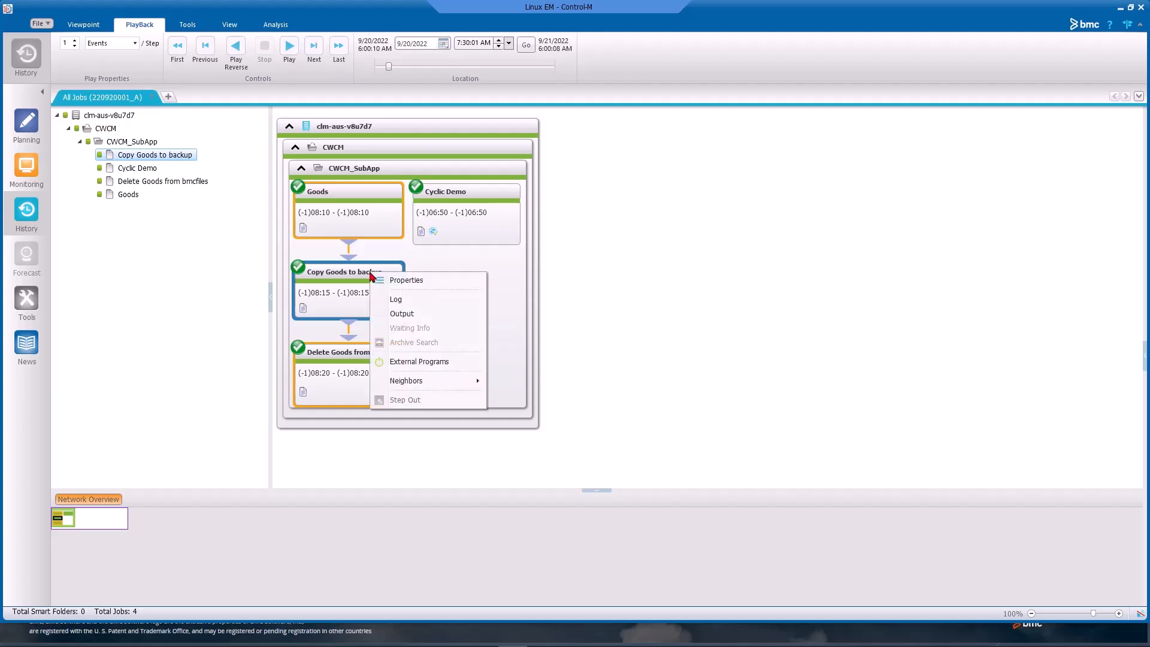
pyautogui.click(397, 300)
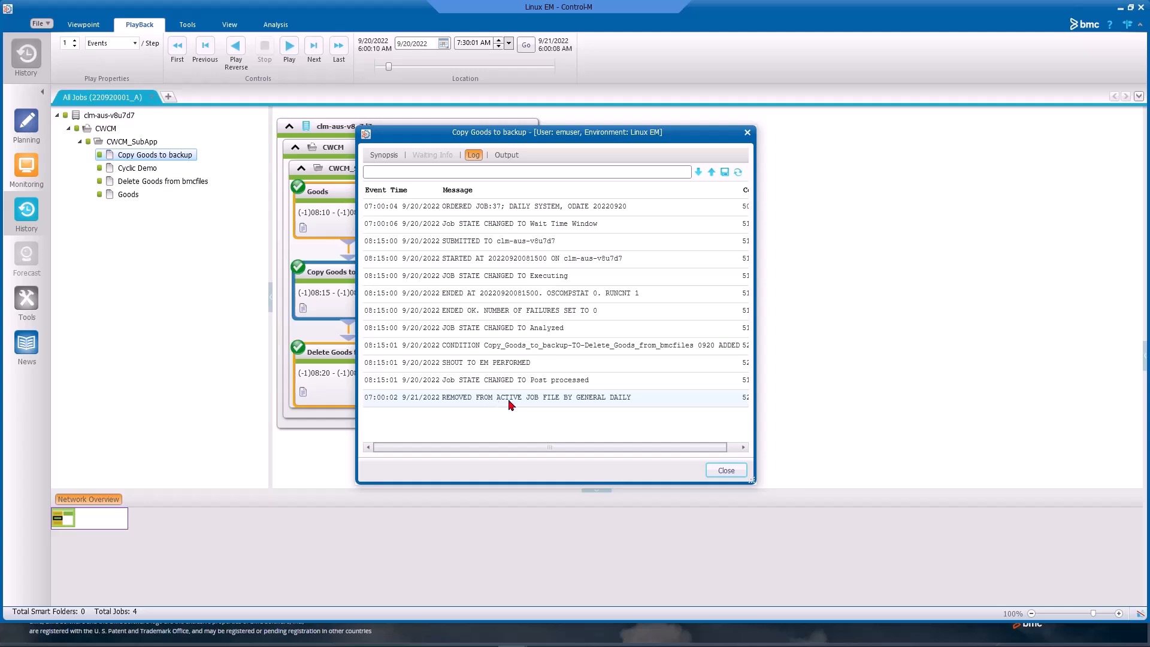
pyautogui.click(725, 470)
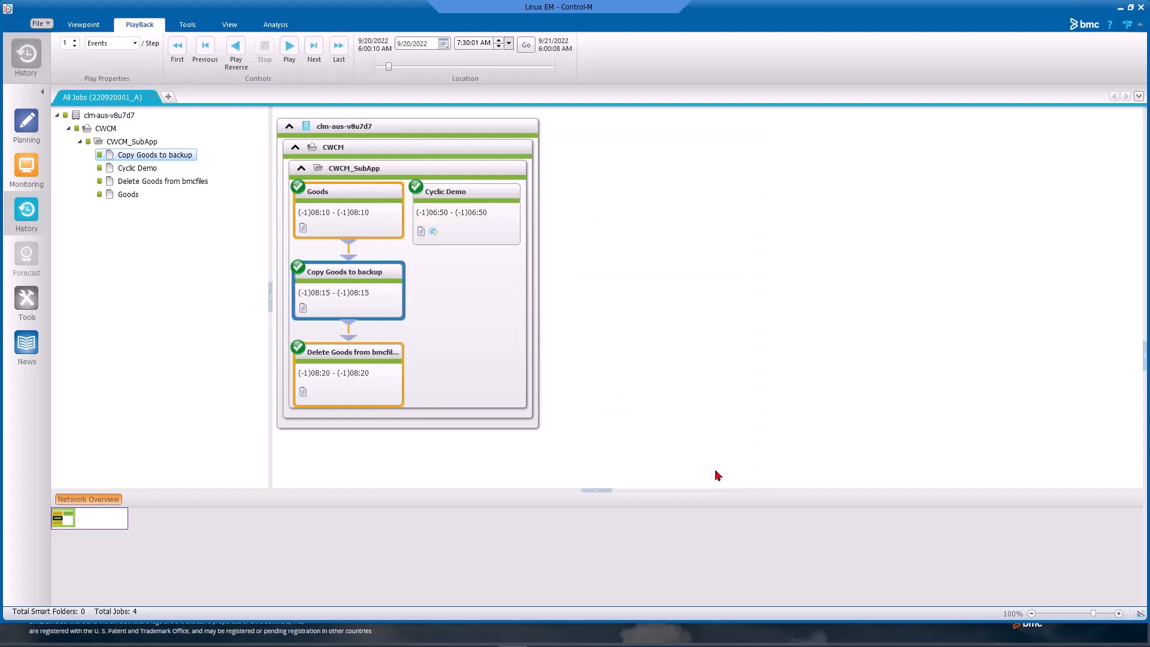
# View the output of the Copy Goods to backup job, check its list of runs, and close the job details
pyautogui.rightClick(351, 273)
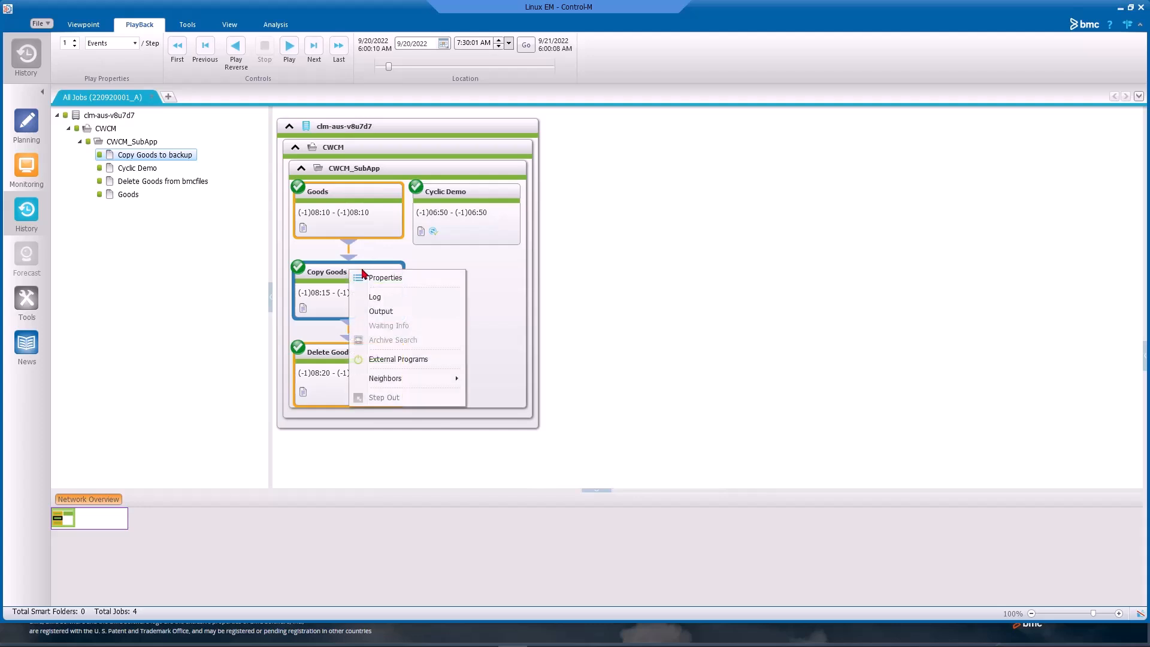
pyautogui.click(387, 313)
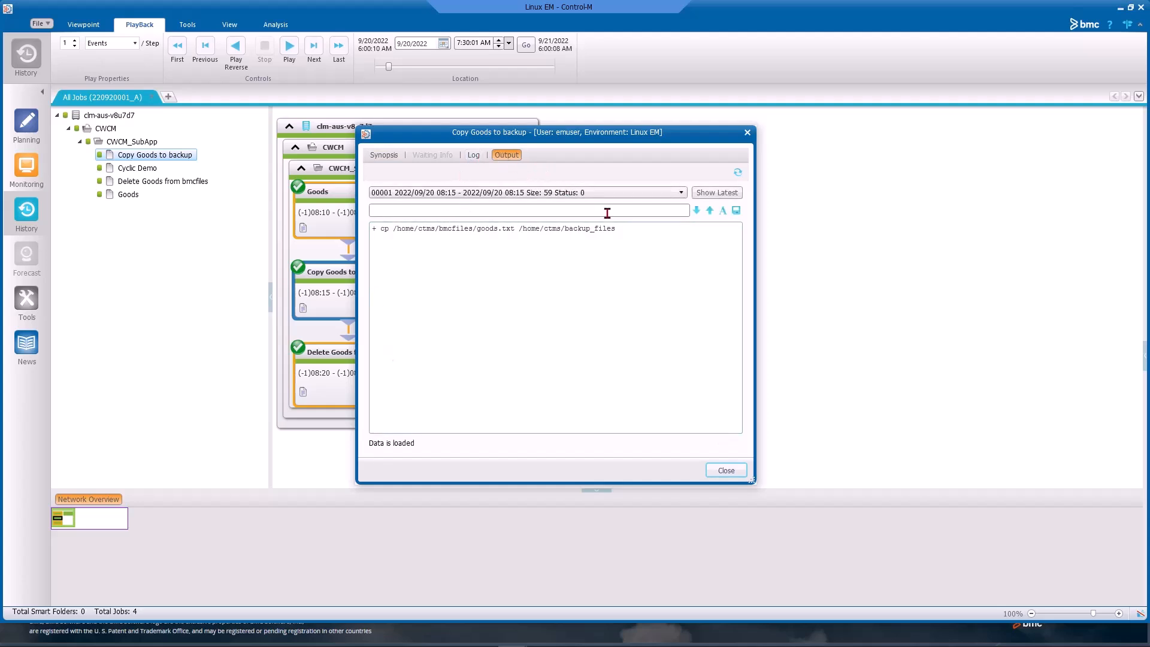
pyautogui.click(682, 194)
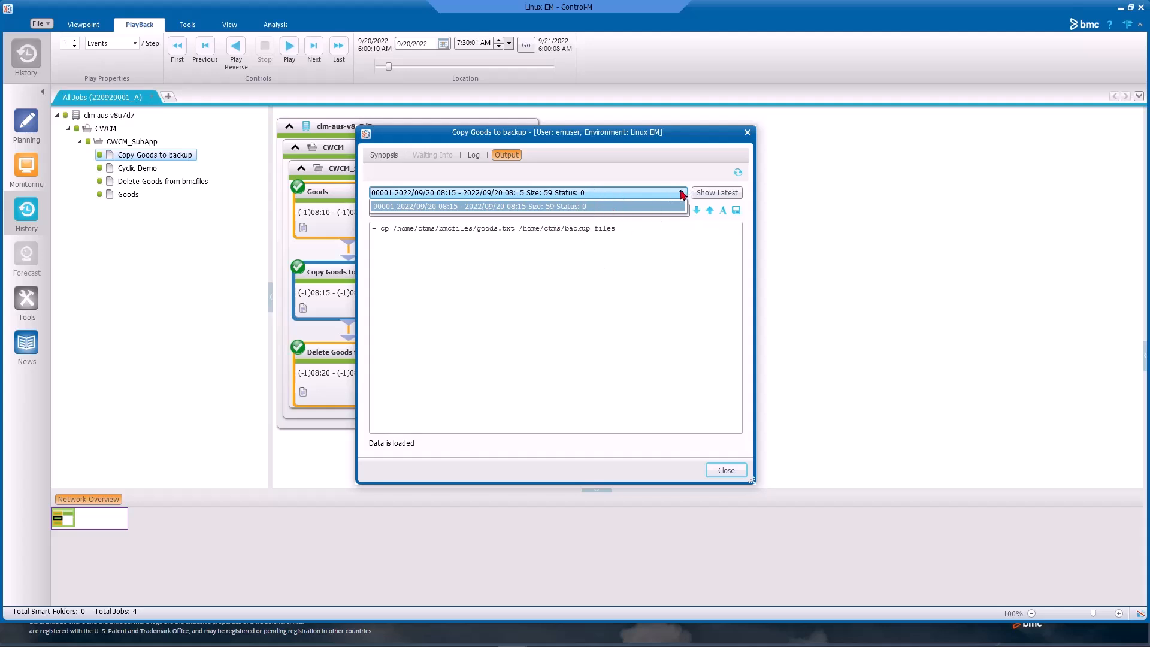
pyautogui.click(682, 194)
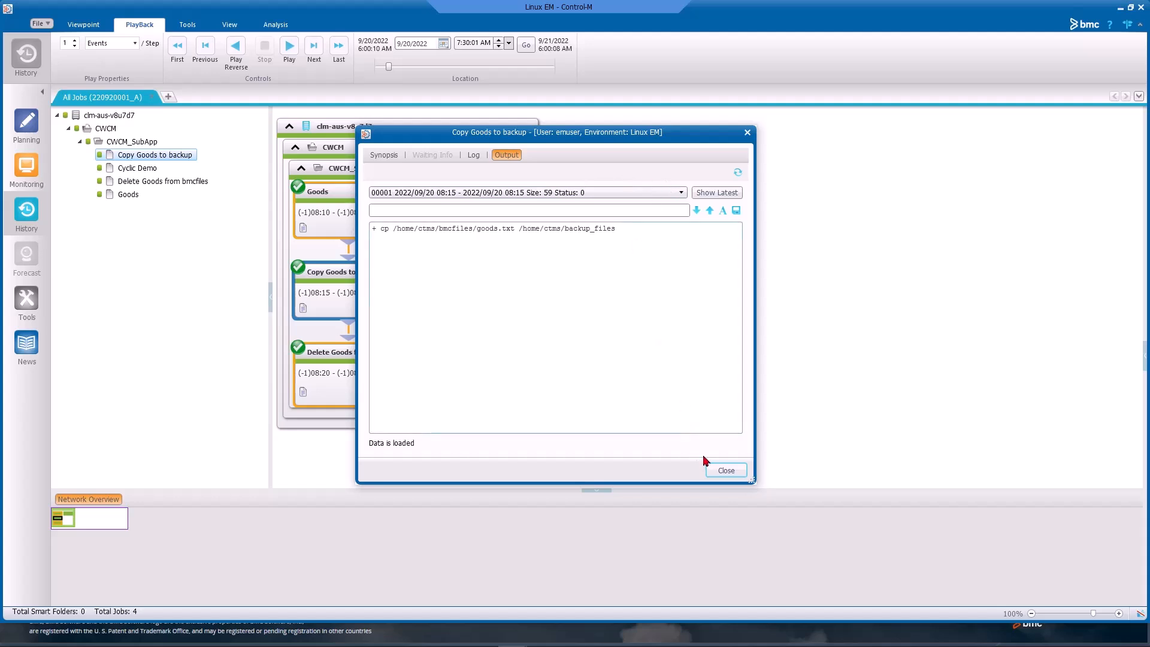
pyautogui.click(722, 471)
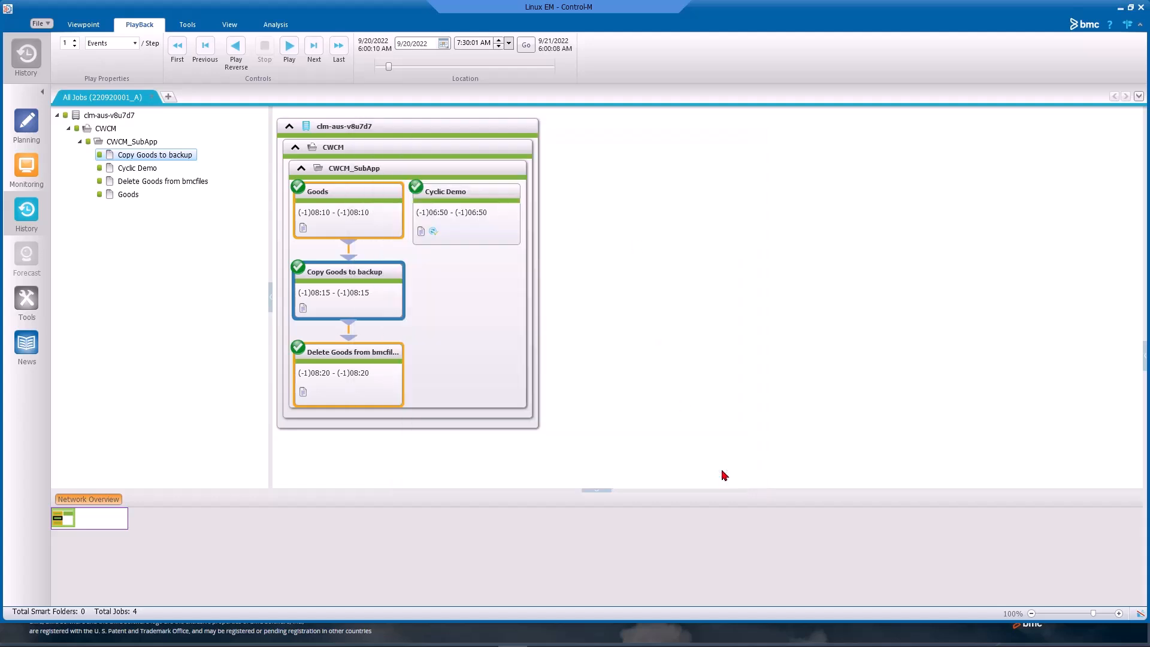
# Examine the log of the Cyclic Demo job, including its search and save-to-file options
pyautogui.click(471, 194)
pyautogui.rightClick(471, 195)
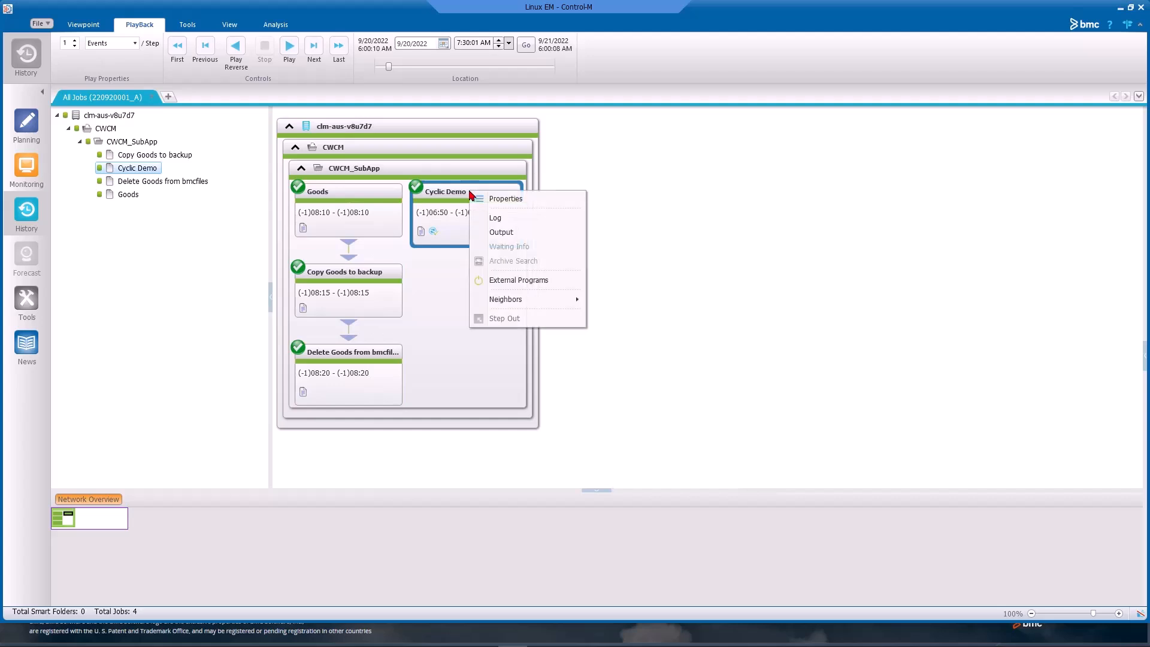
pyautogui.click(511, 219)
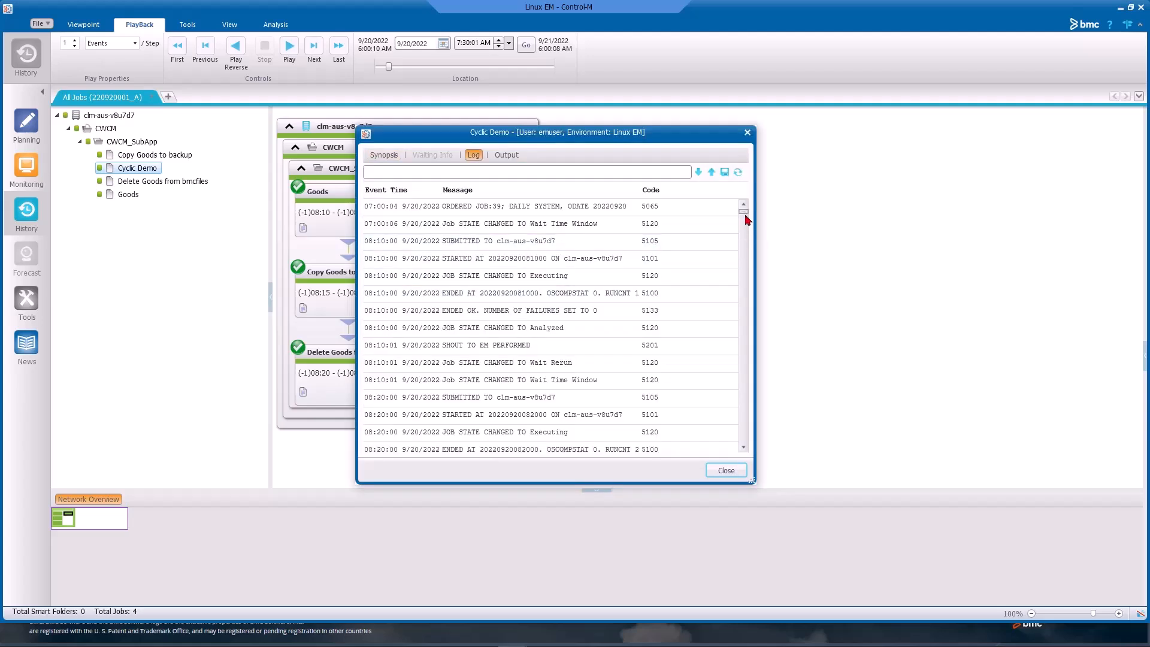
pyautogui.moveTo(745, 215); pyautogui.dragTo(737, 187)
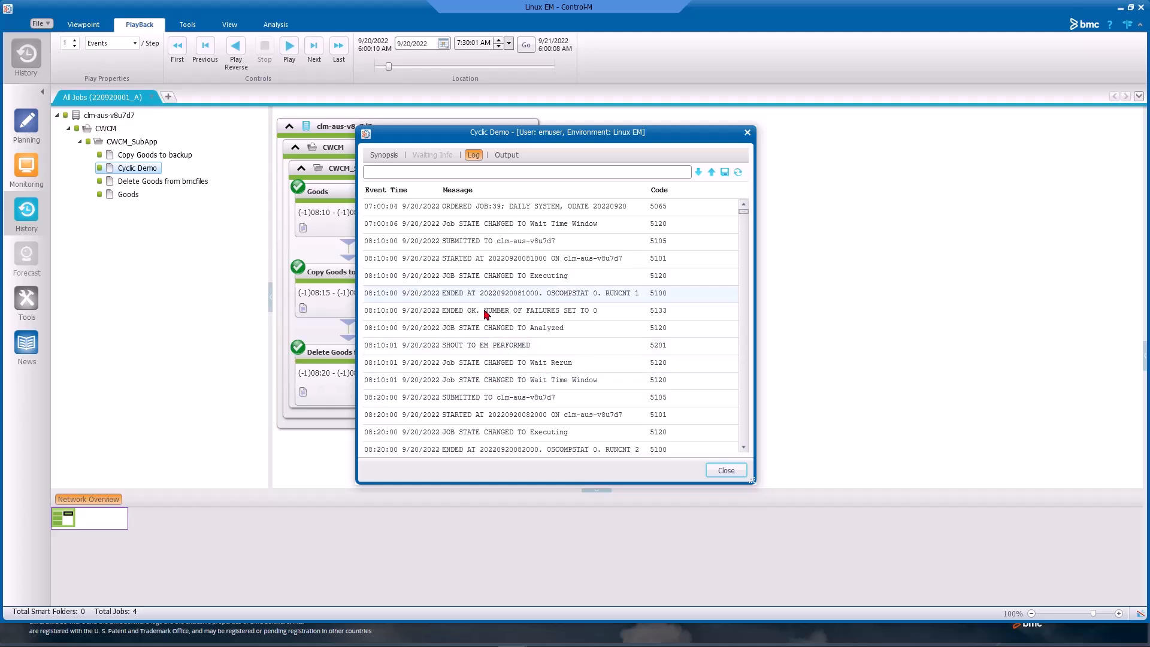
pyautogui.click(437, 173)
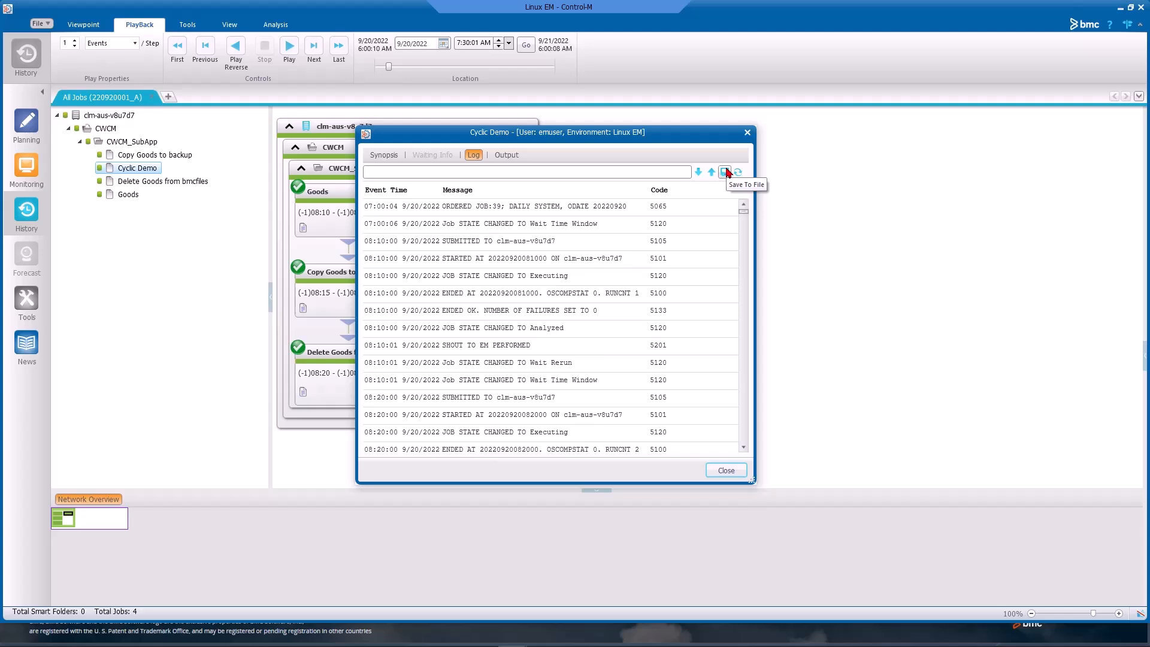
# Look through the outputs of all Cyclic Demo runs down to run 00001, and return to the latest output
pyautogui.click(505, 155)
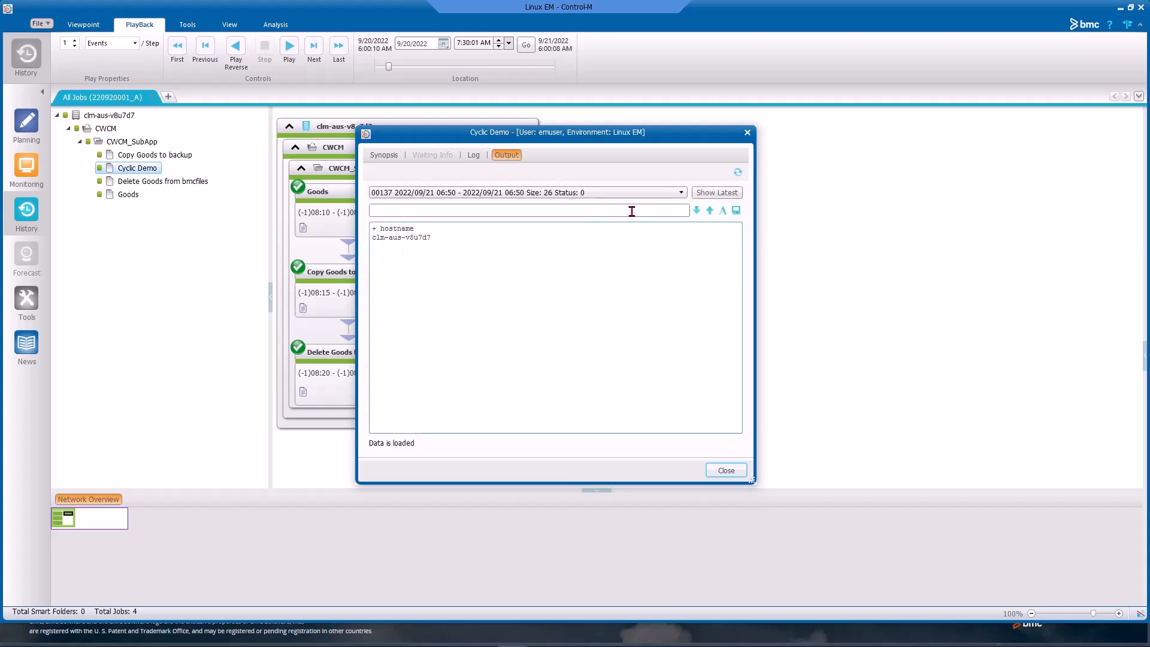
pyautogui.click(682, 193)
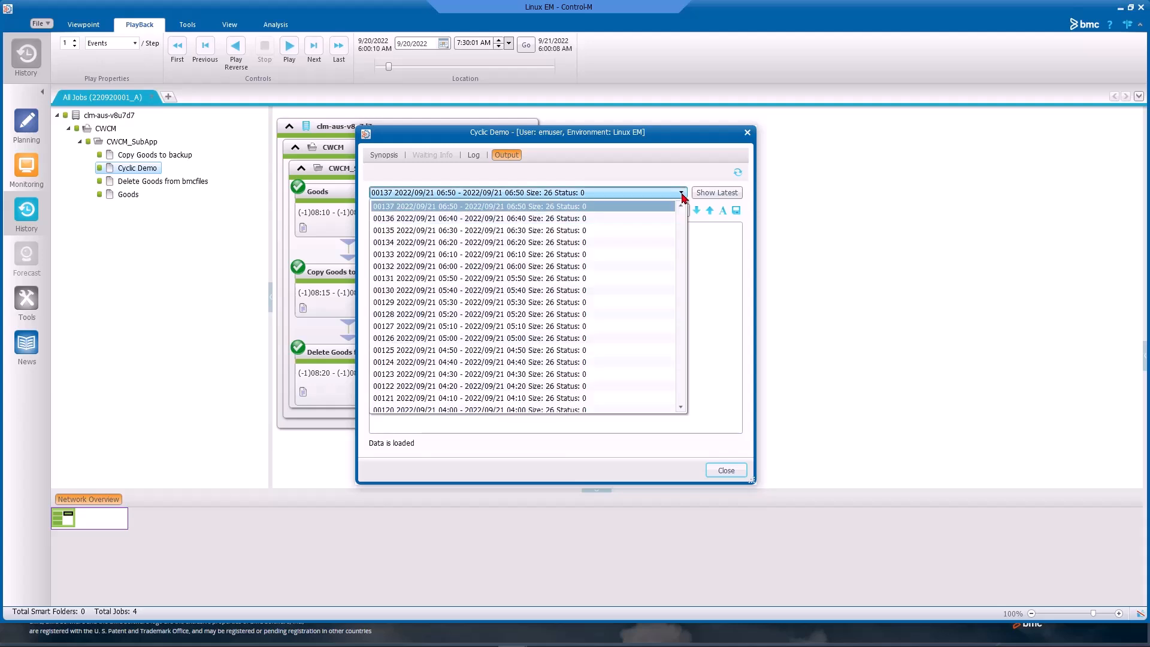
pyautogui.scroll(-11, 648, 220)
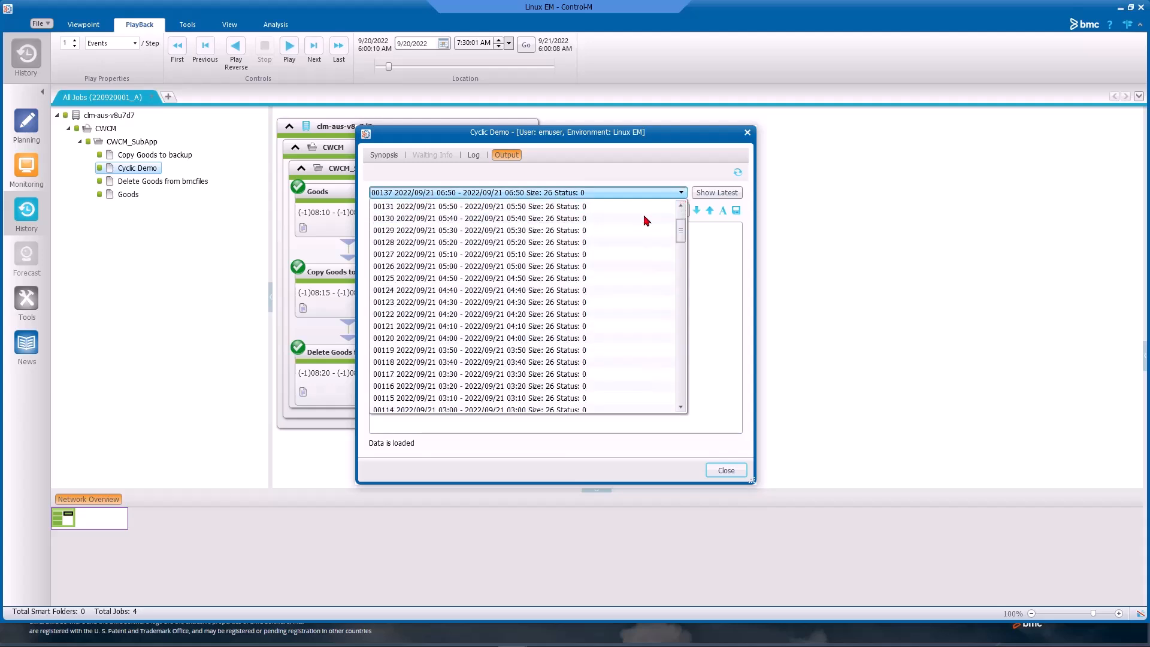
pyautogui.scroll(-20, 637, 251)
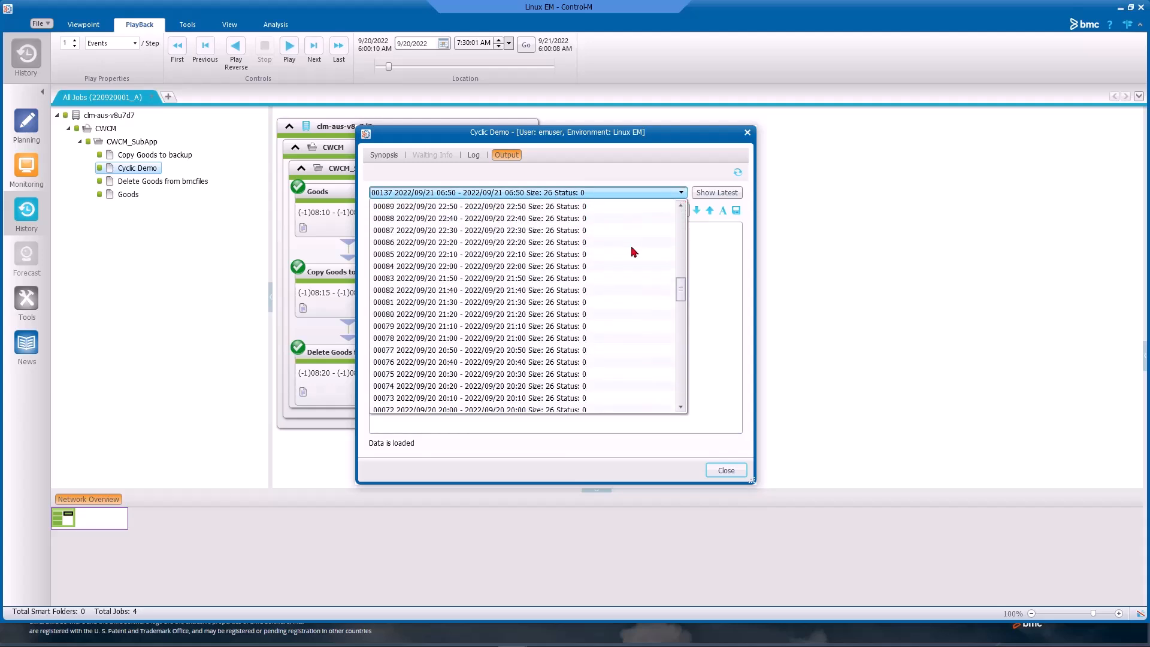
pyautogui.scroll(-7, 634, 255)
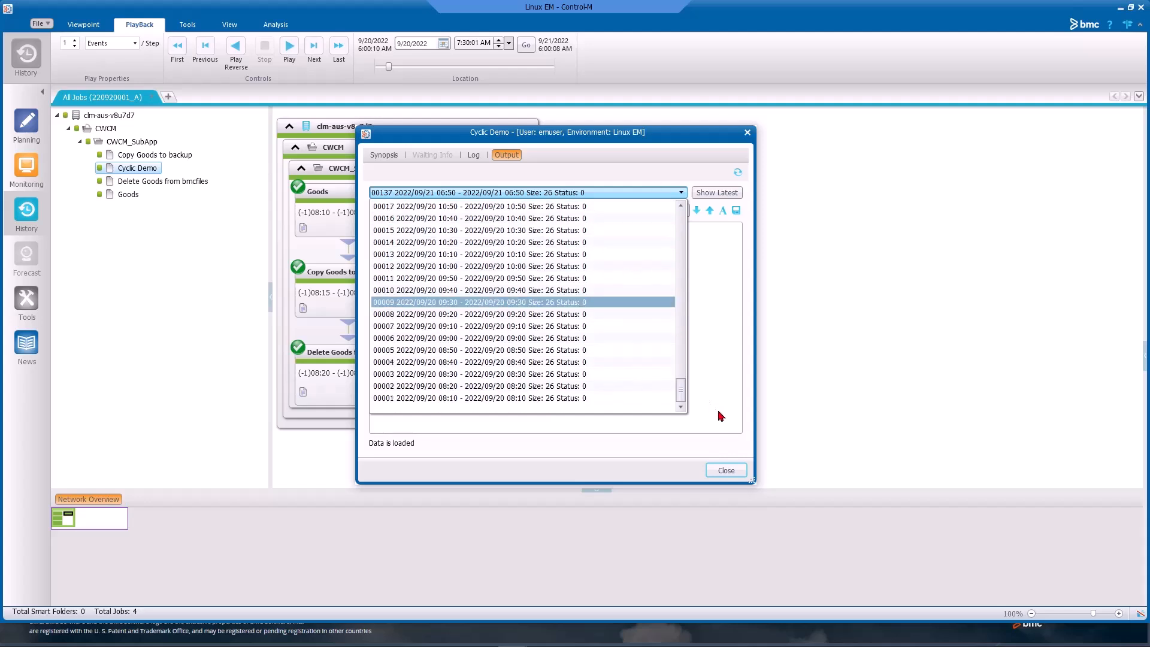
pyautogui.scroll(6, 673, 272)
pyautogui.click(713, 194)
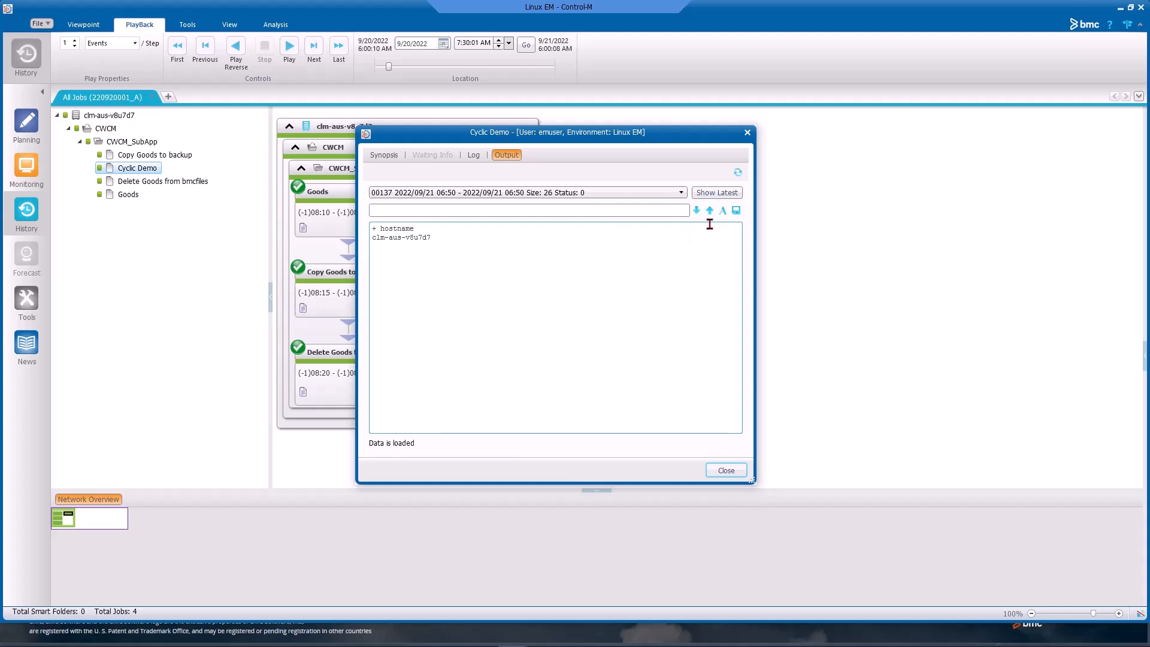
# Check the output's font and save-to-file options without changing anything, and close the job details and the archived viewpoint
pyautogui.click(723, 211)
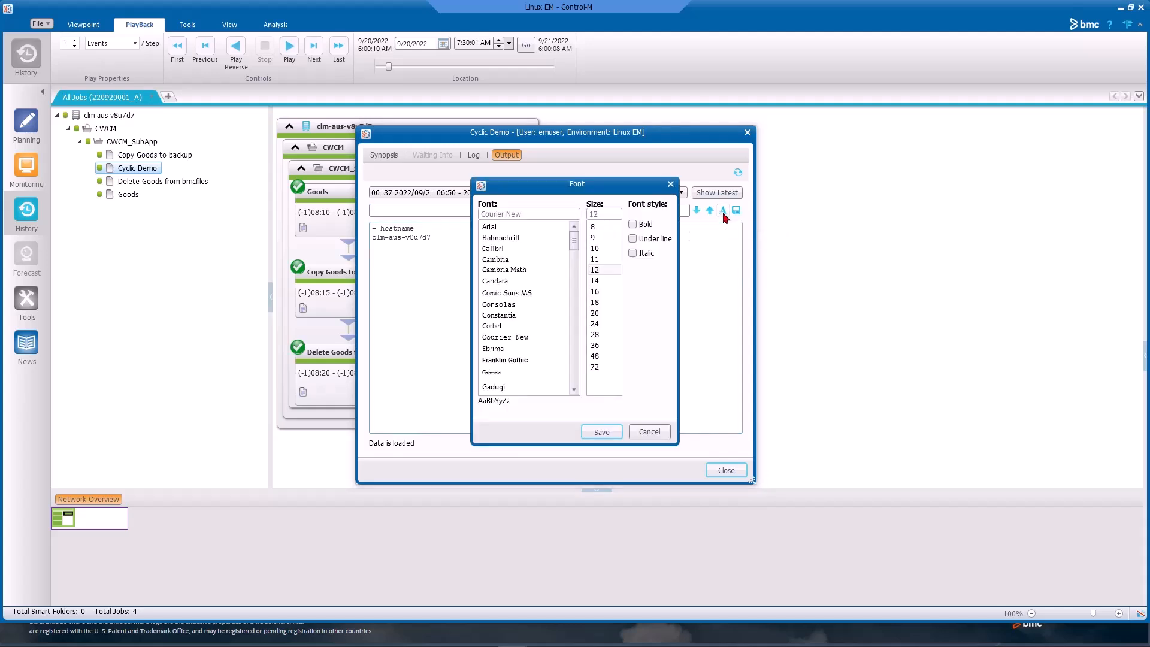
pyautogui.click(640, 433)
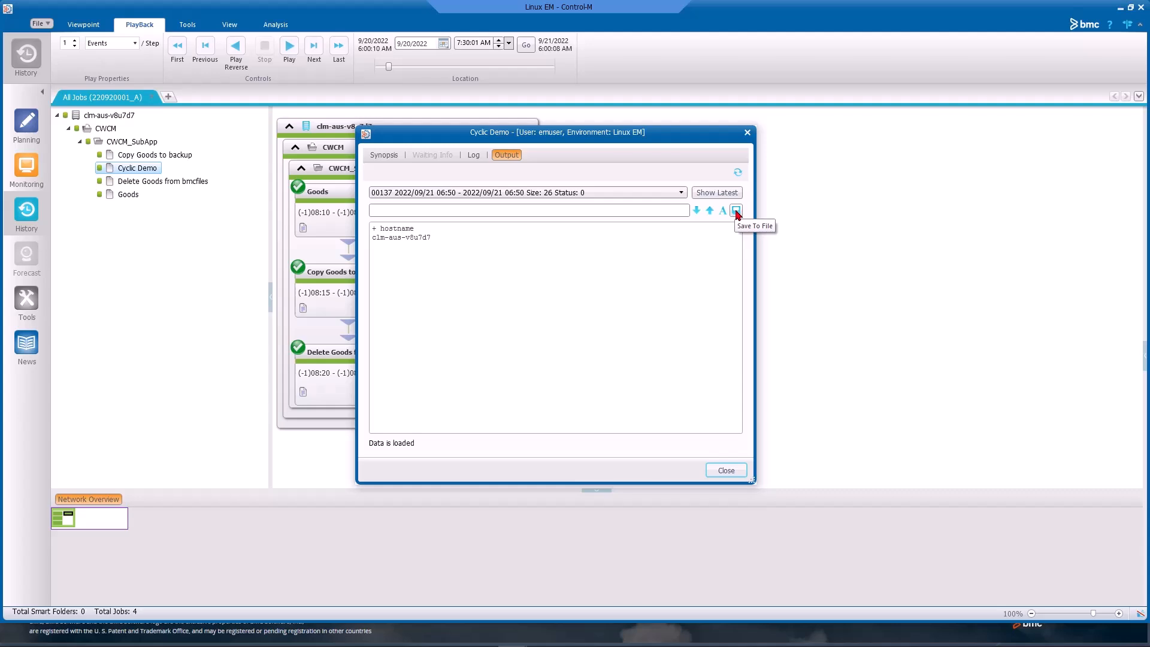
pyautogui.click(726, 471)
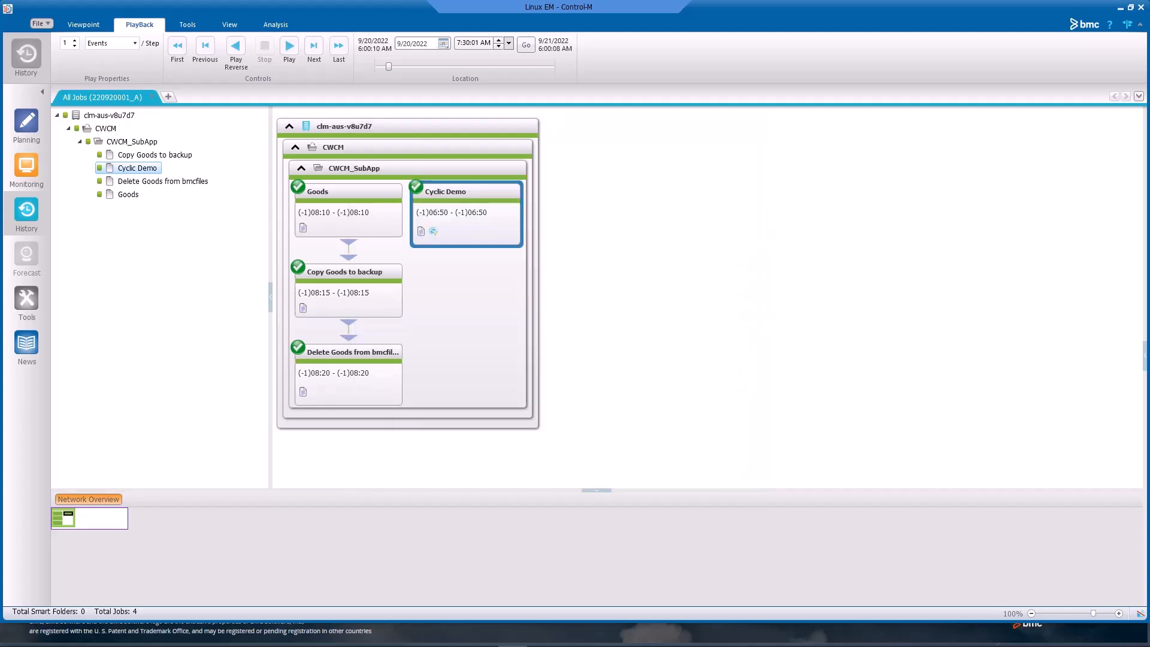
pyautogui.click(151, 98)
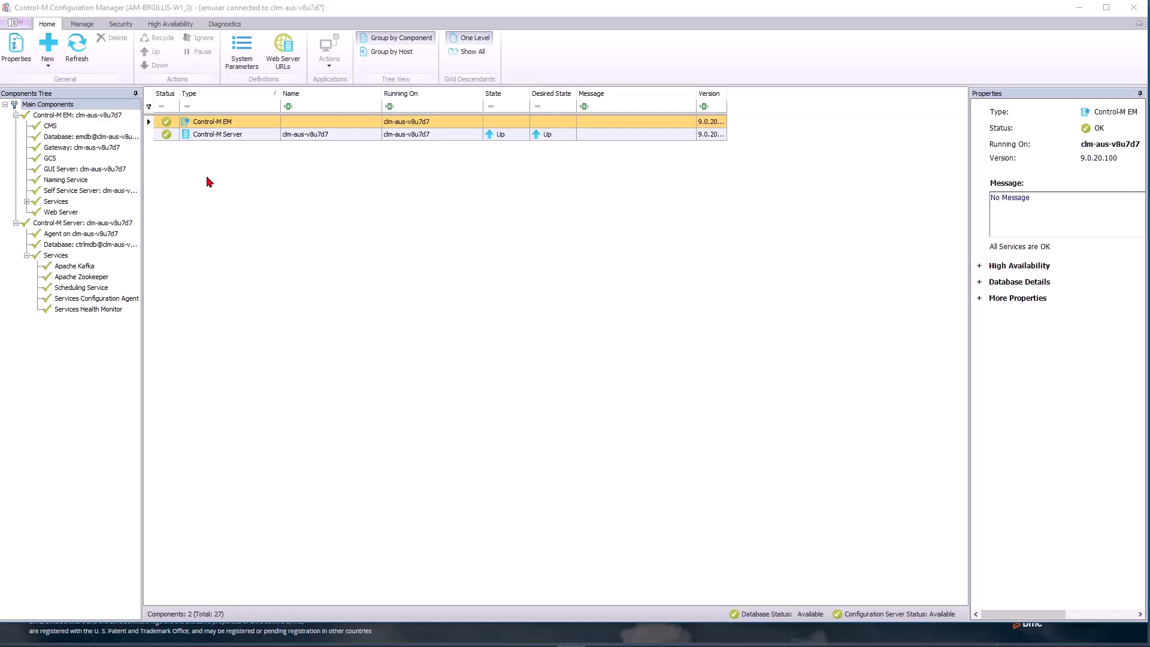
# In Control-M Configuration Manager, open the advanced system parameters of Control-M EM and filter them by the name "maxol"
pyautogui.rightClick(240, 127)
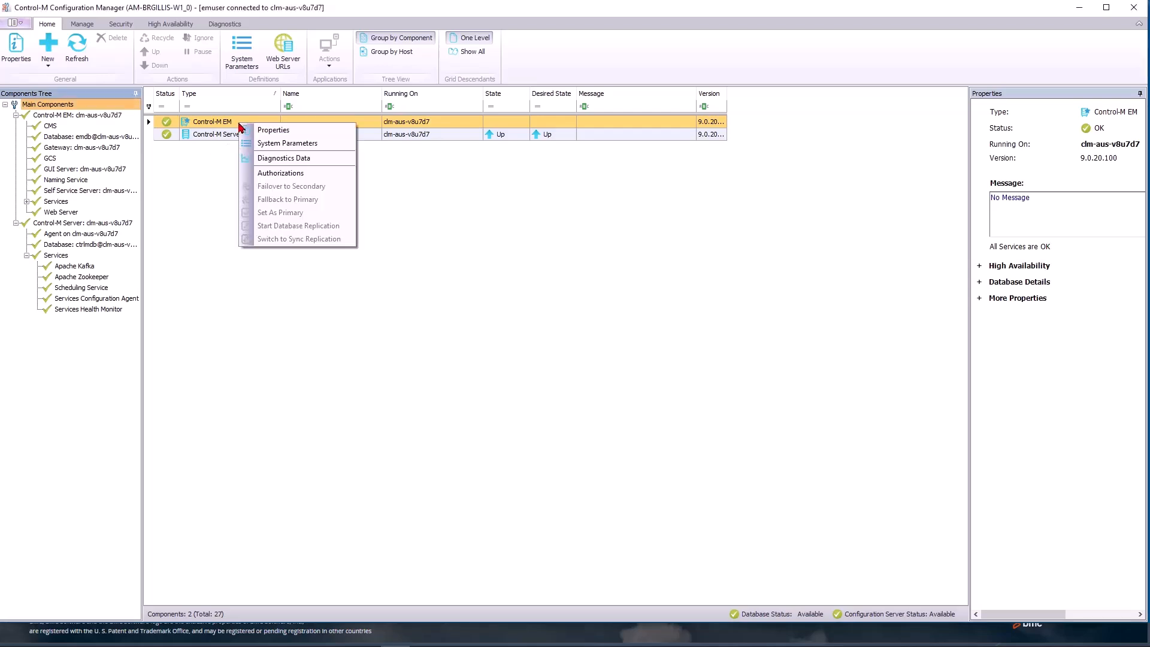
pyautogui.click(276, 145)
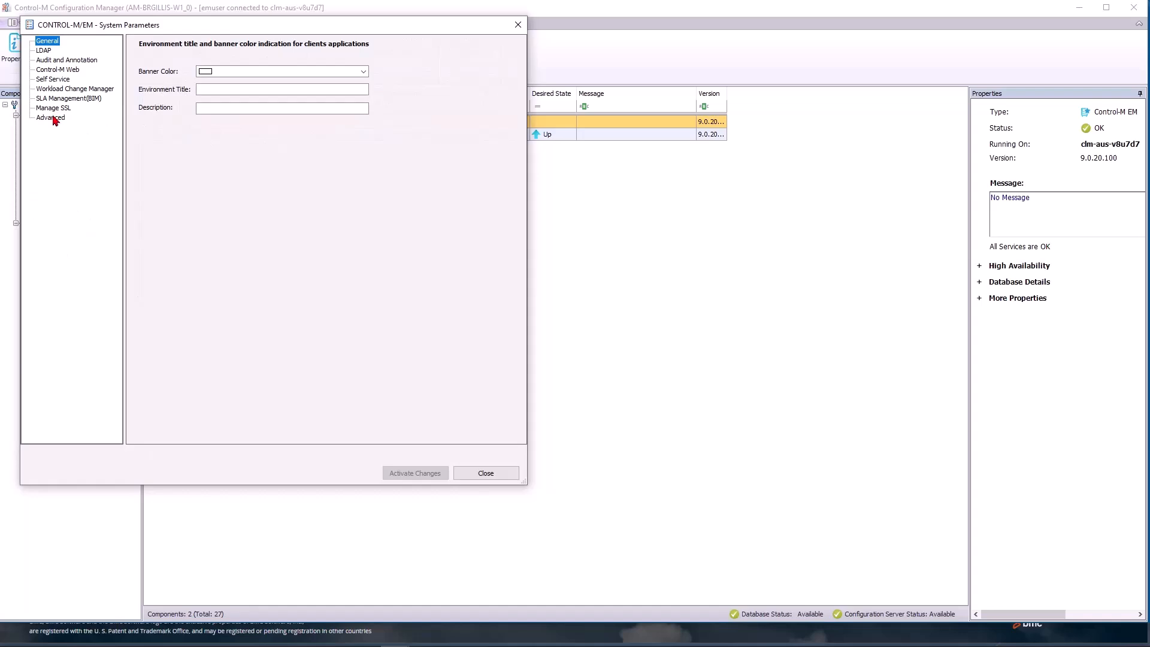
pyautogui.click(54, 120)
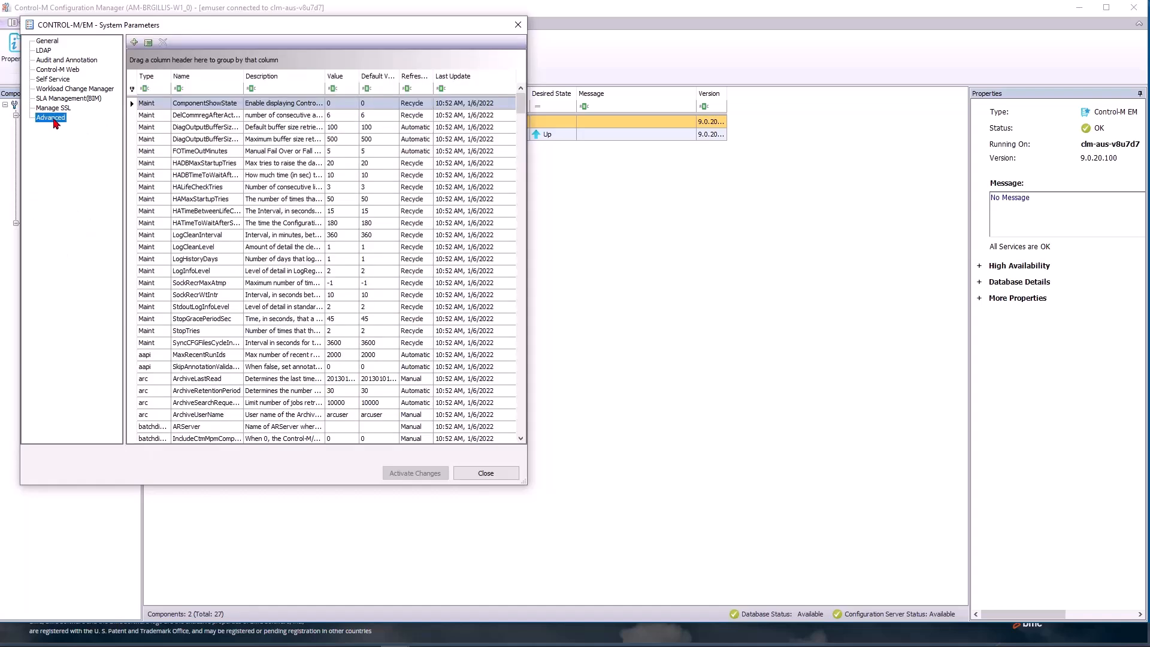
pyautogui.click(197, 89)
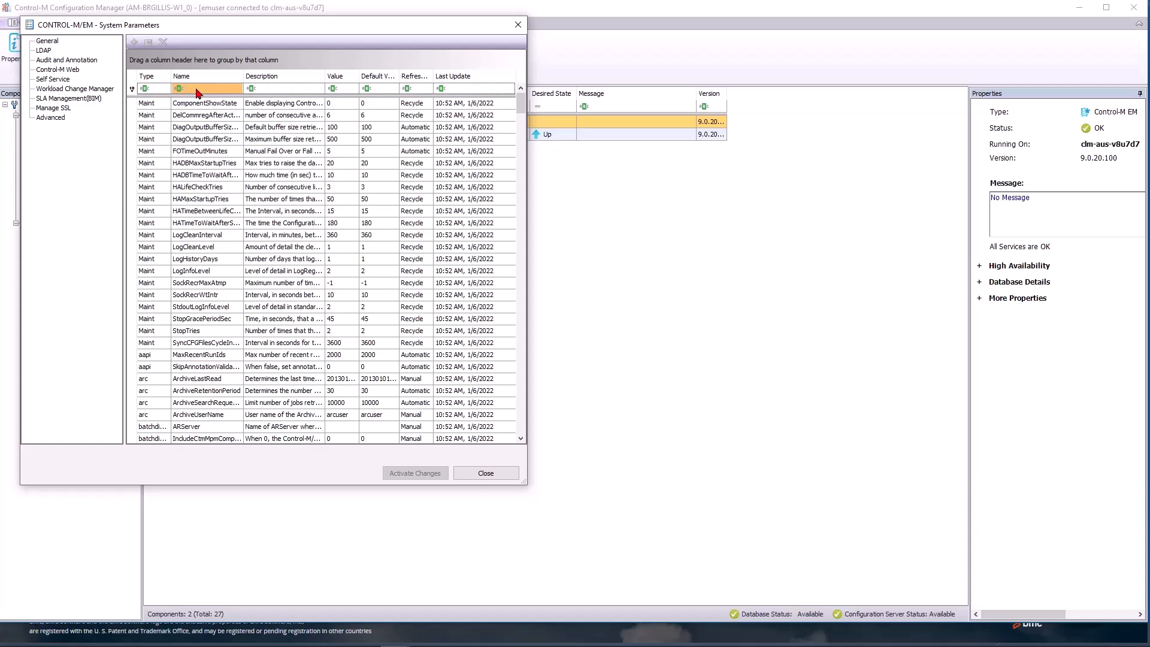
pyautogui.write('maxol')
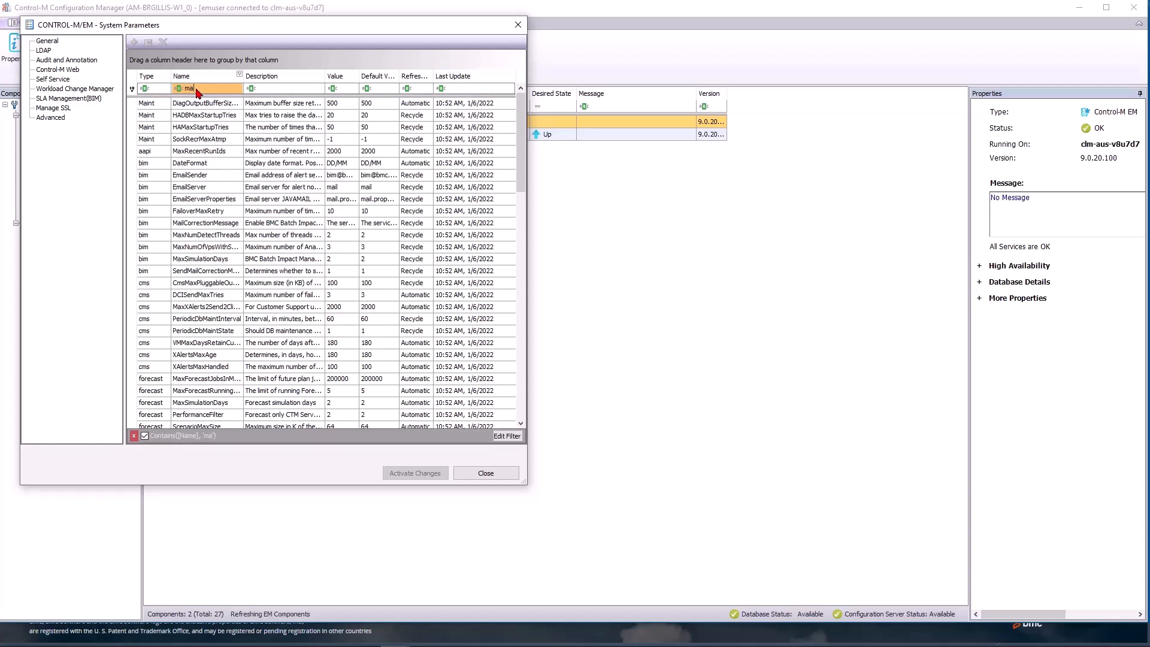
# Narrow the name filter to "maxold", view the MaxOldDay parameter, and close the Control-M/EM system parameters without changing anything
pyautogui.write('d')
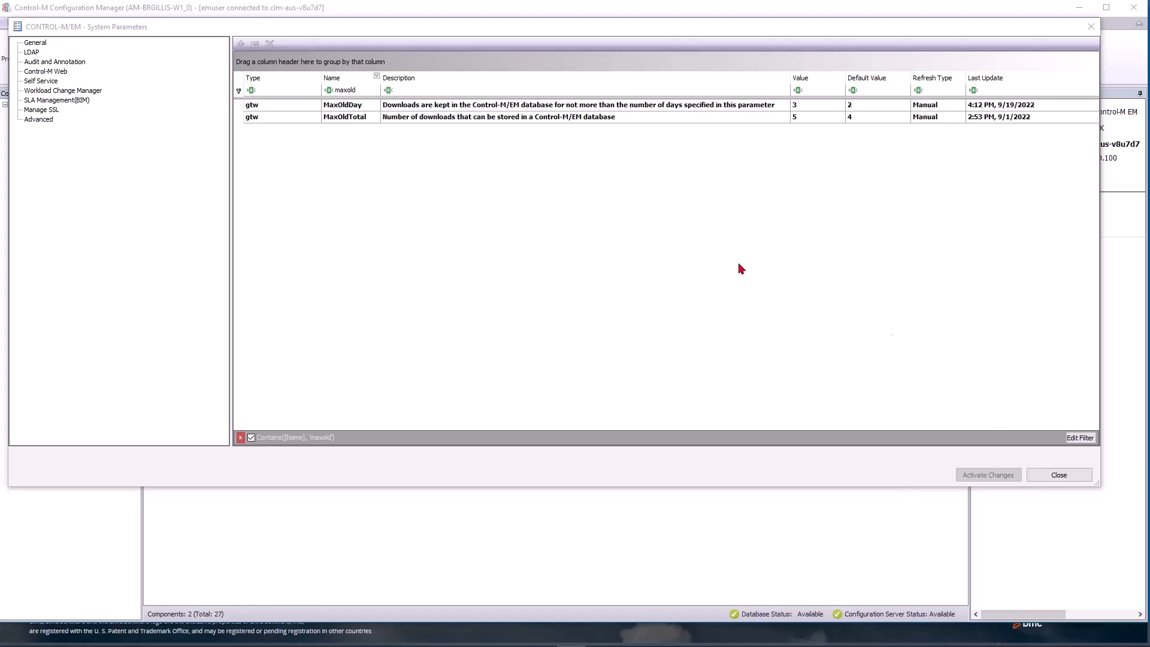
pyautogui.doubleClick(661, 105)
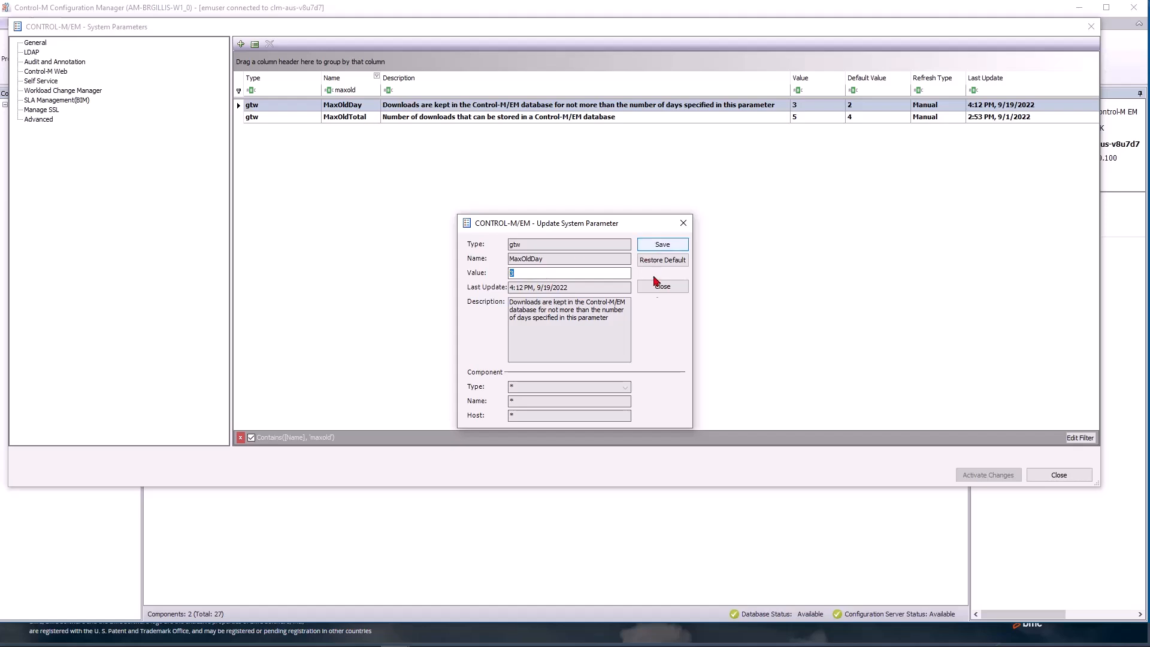
pyautogui.click(657, 287)
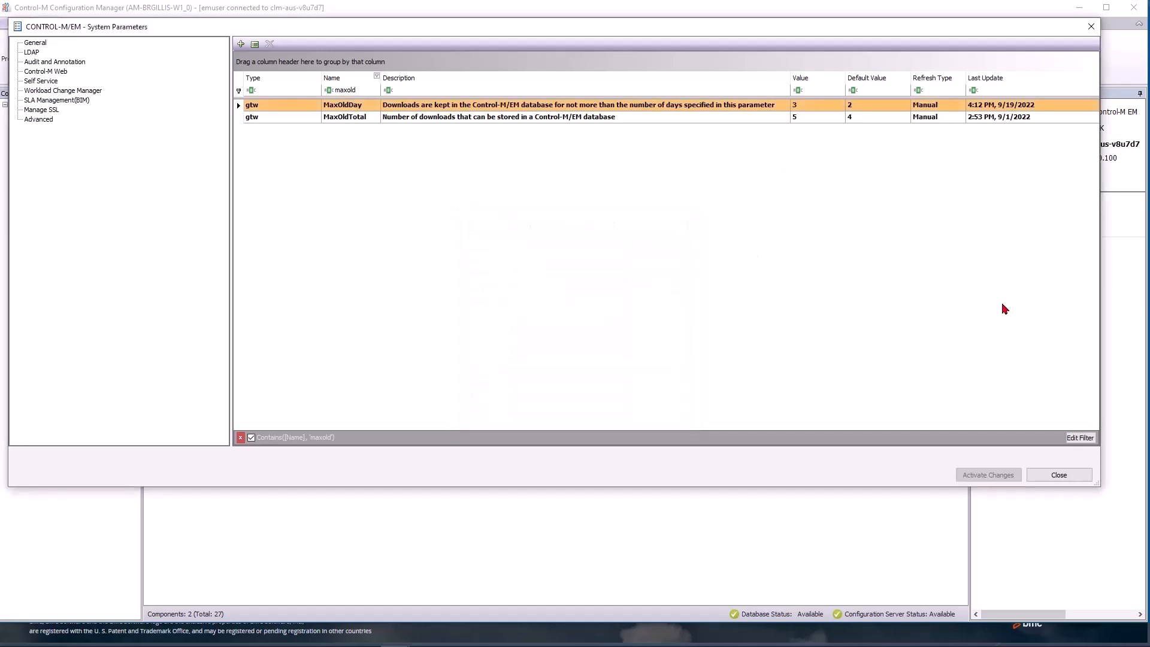
pyautogui.click(1050, 479)
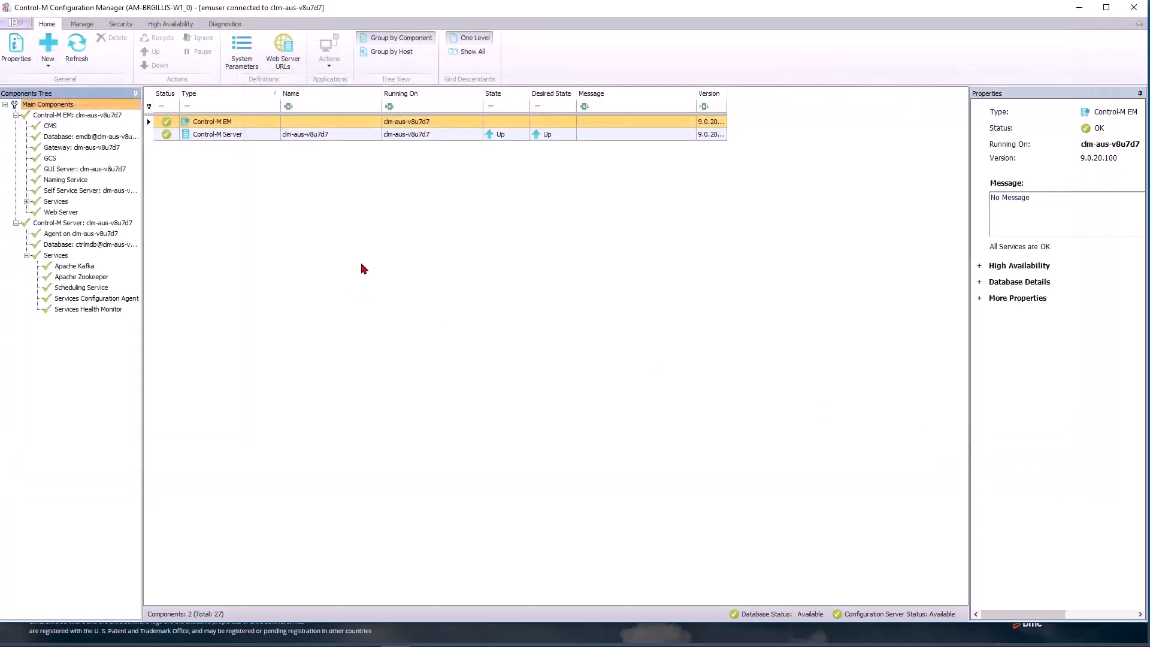
# Open the Control-M Server's system parameters and filter them by the name "ioa", and replace that filter with "outp"
pyautogui.rightClick(212, 136)
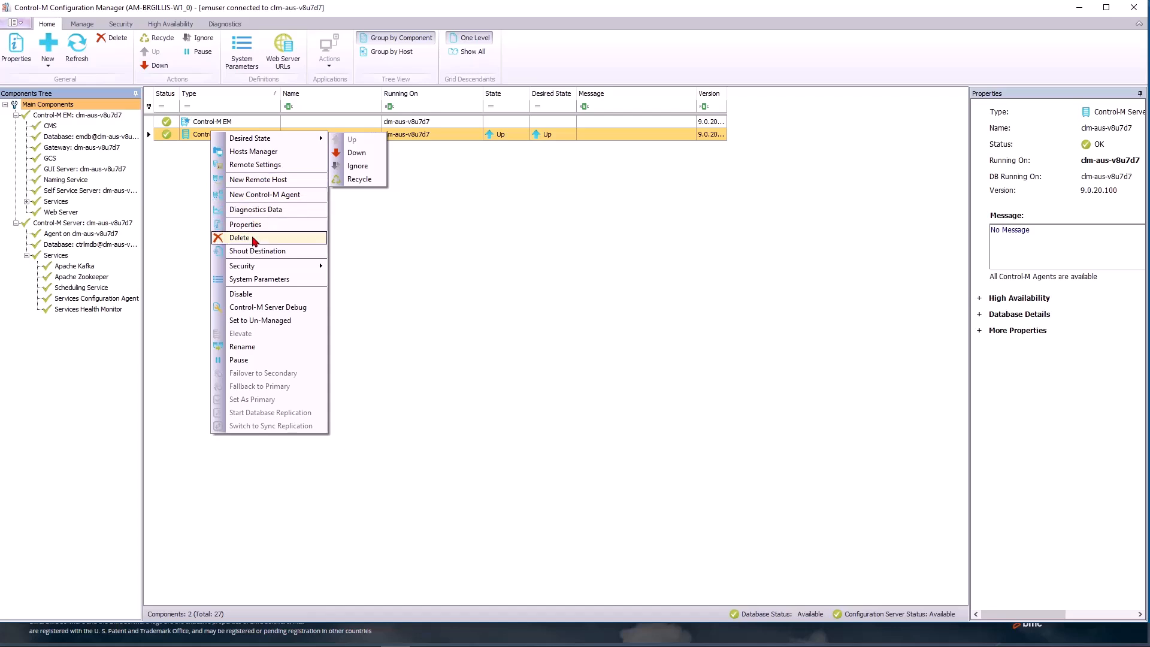
pyautogui.click(251, 282)
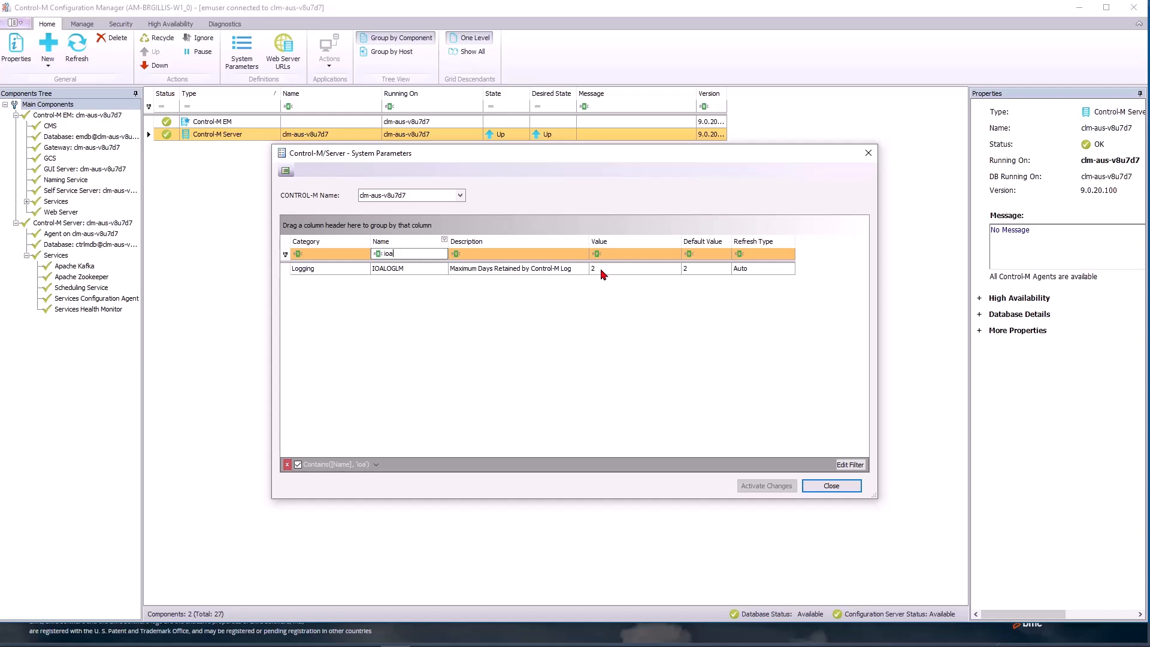
pyautogui.moveTo(408, 254); pyautogui.dragTo(383, 256)
pyautogui.click(411, 252)
pyautogui.press('BackSpace')
pyautogui.press('BackSpace')
pyautogui.press('BackSpace')
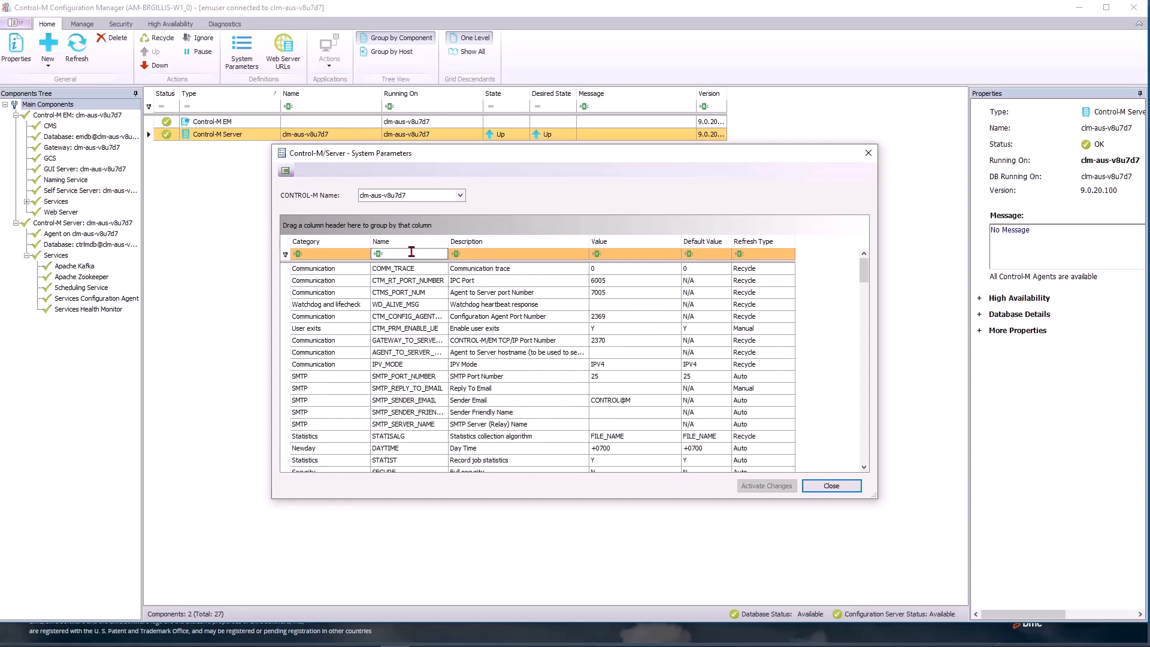
pyautogui.write('outp')
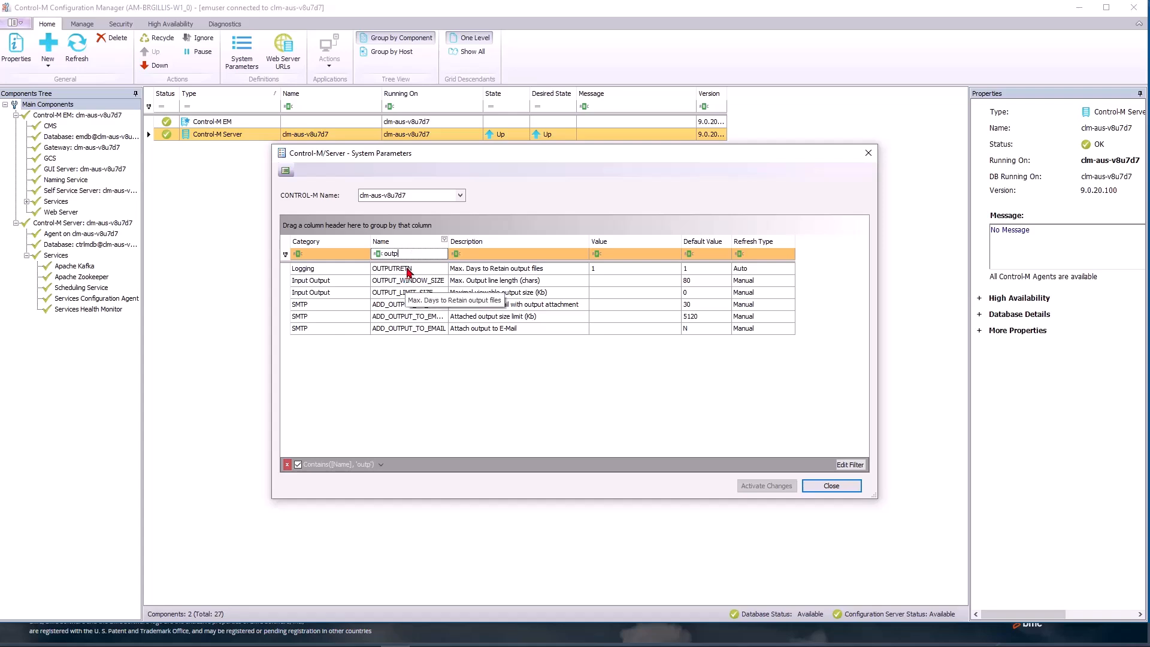
# View the OUTPUTRETN parameter for retaining output files, and close the server's system parameters without changes
pyautogui.click(410, 269)
pyautogui.doubleClick(410, 269)
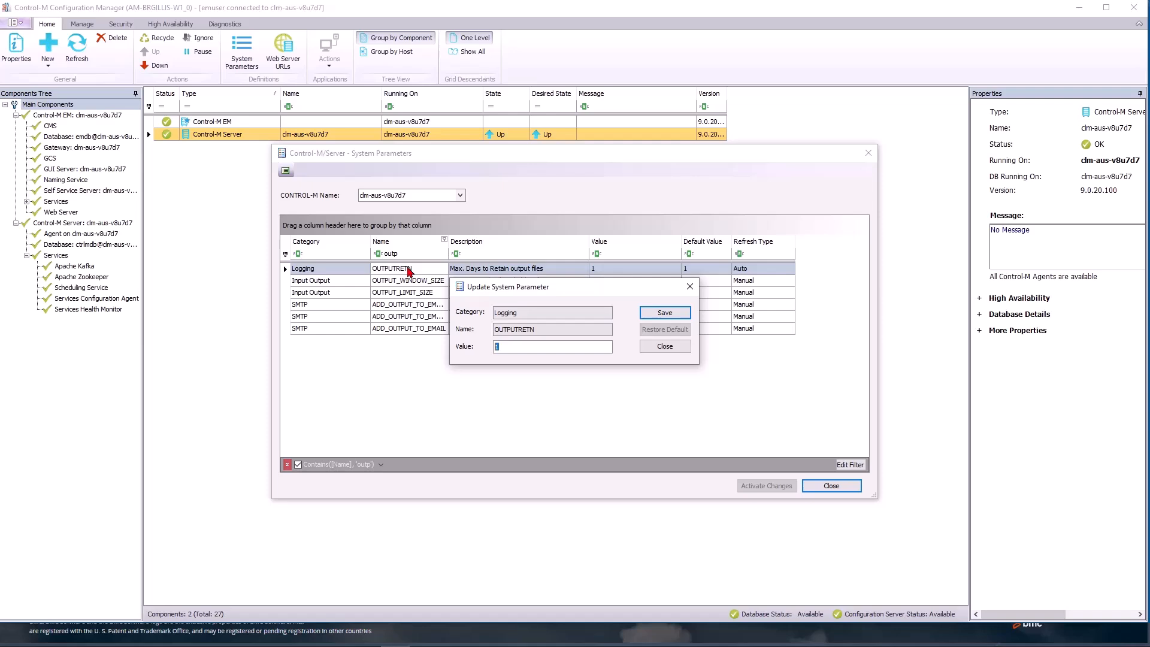
pyautogui.click(666, 347)
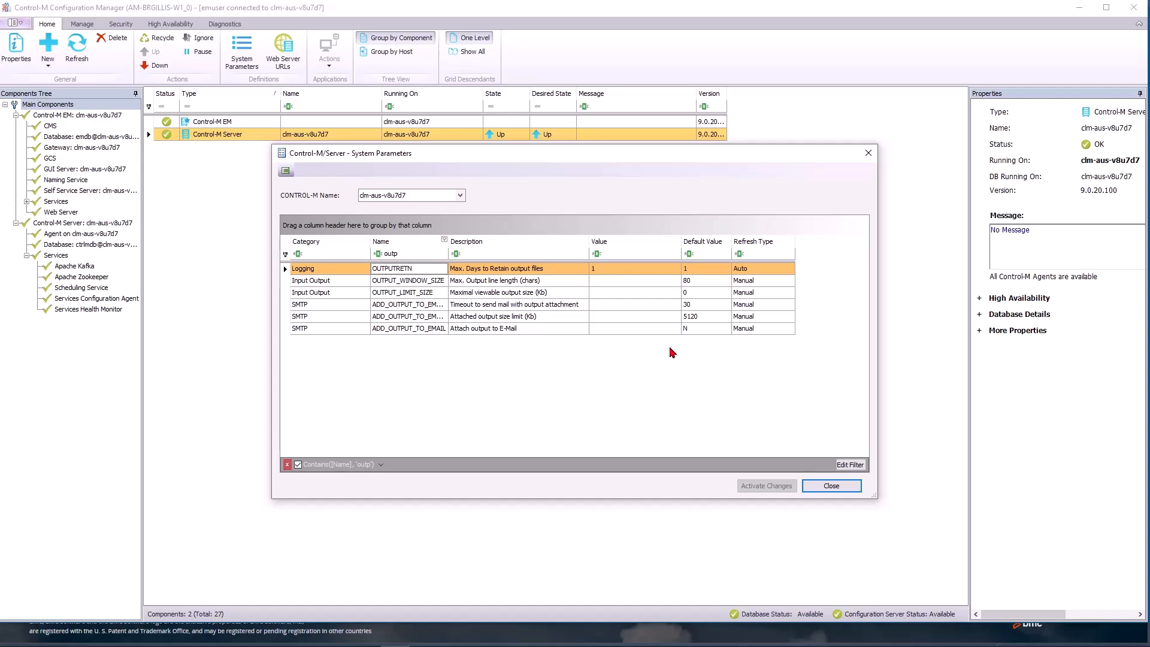
pyautogui.click(835, 487)
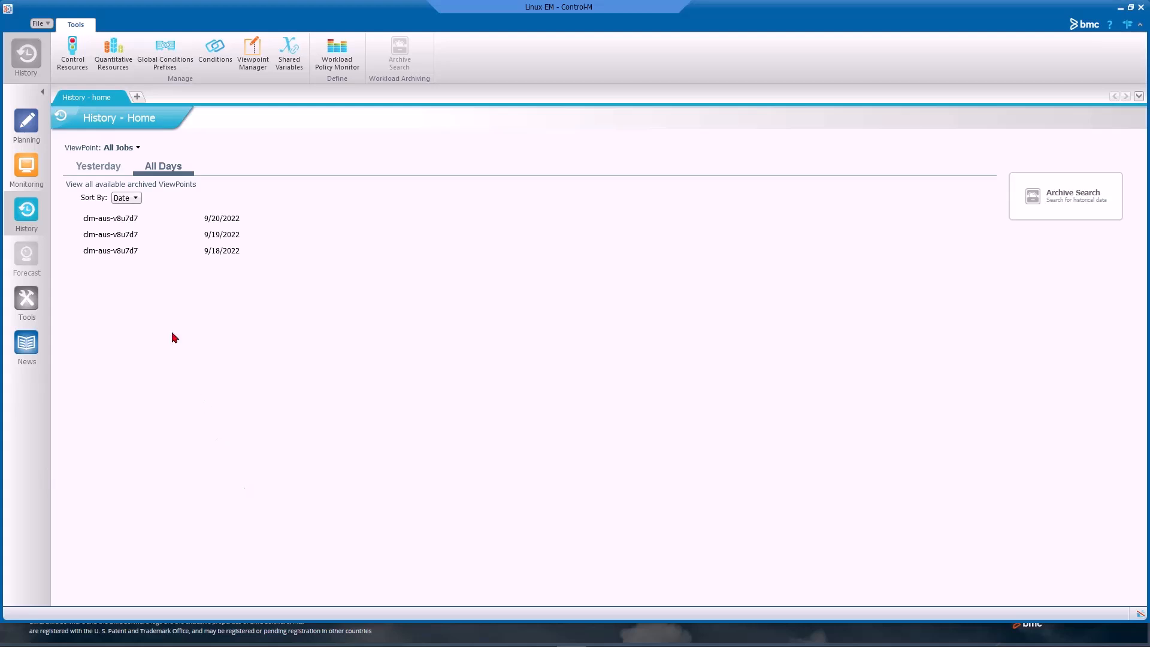
# In Control-M History, open the All Jobs archived viewpoint of 9/19/2022 and expand all its levels
pyautogui.click(132, 240)
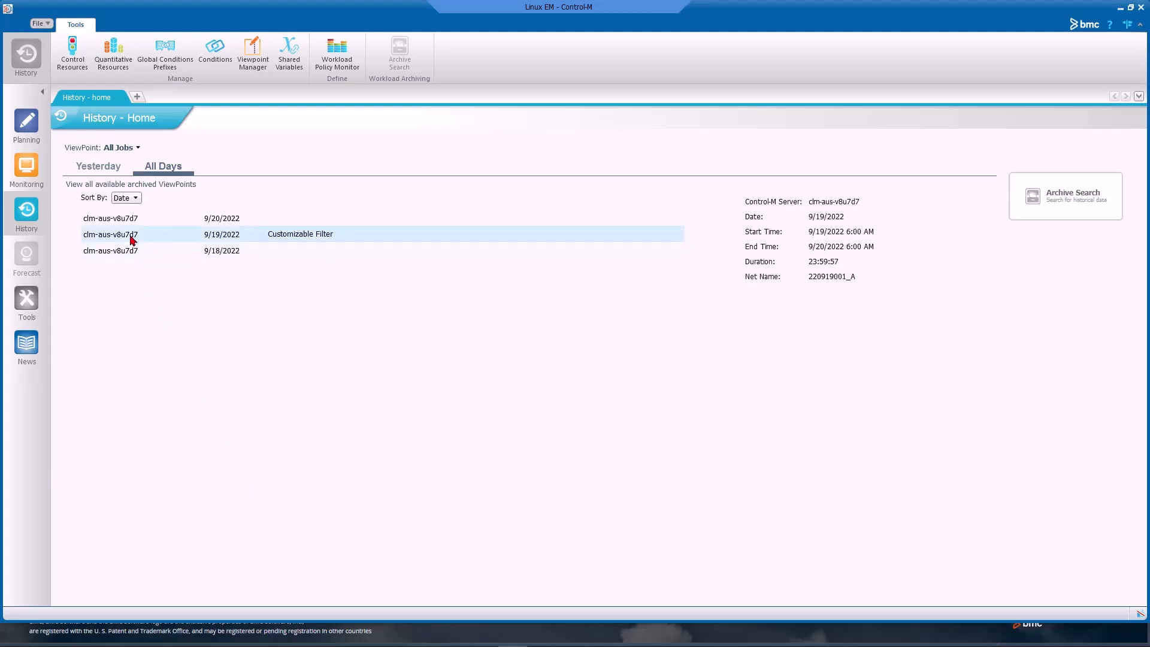
pyautogui.doubleClick(132, 239)
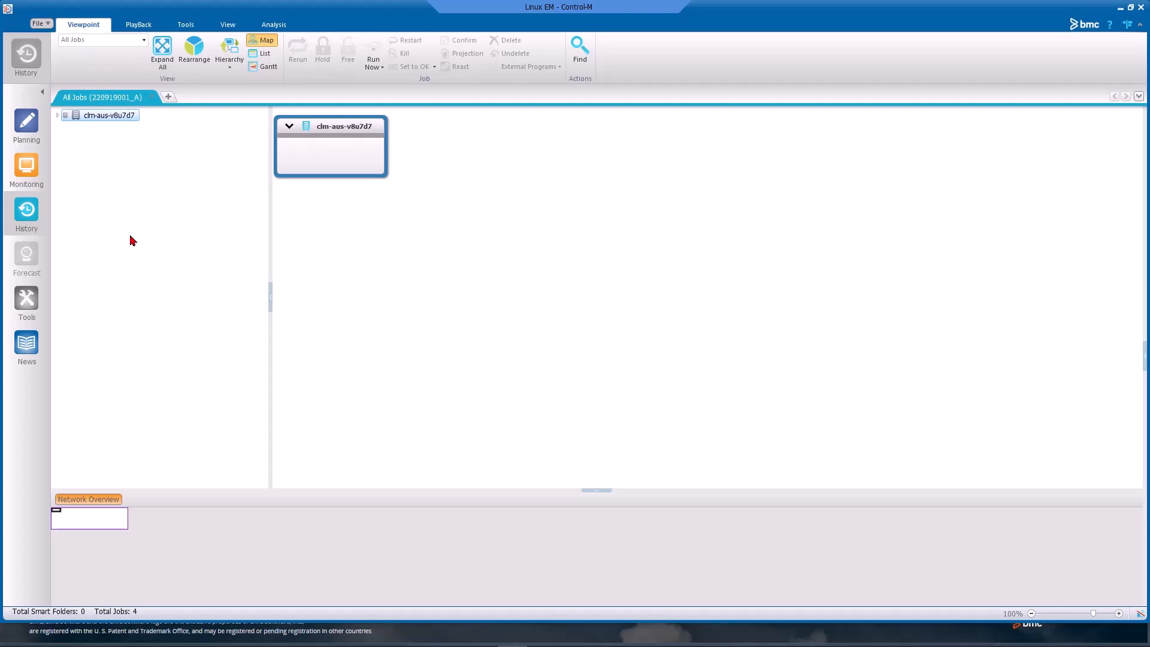
pyautogui.click(162, 48)
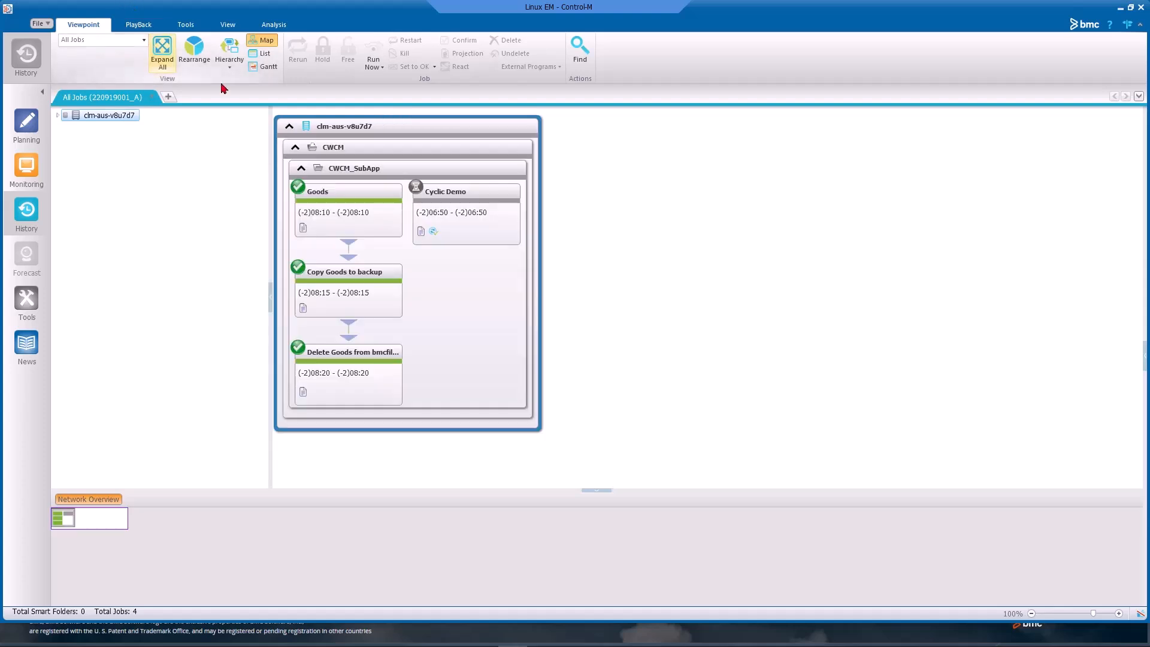
# Check the log and the output of the Goods job, and close the 9/19/2022 archived viewpoint
pyautogui.rightClick(352, 200)
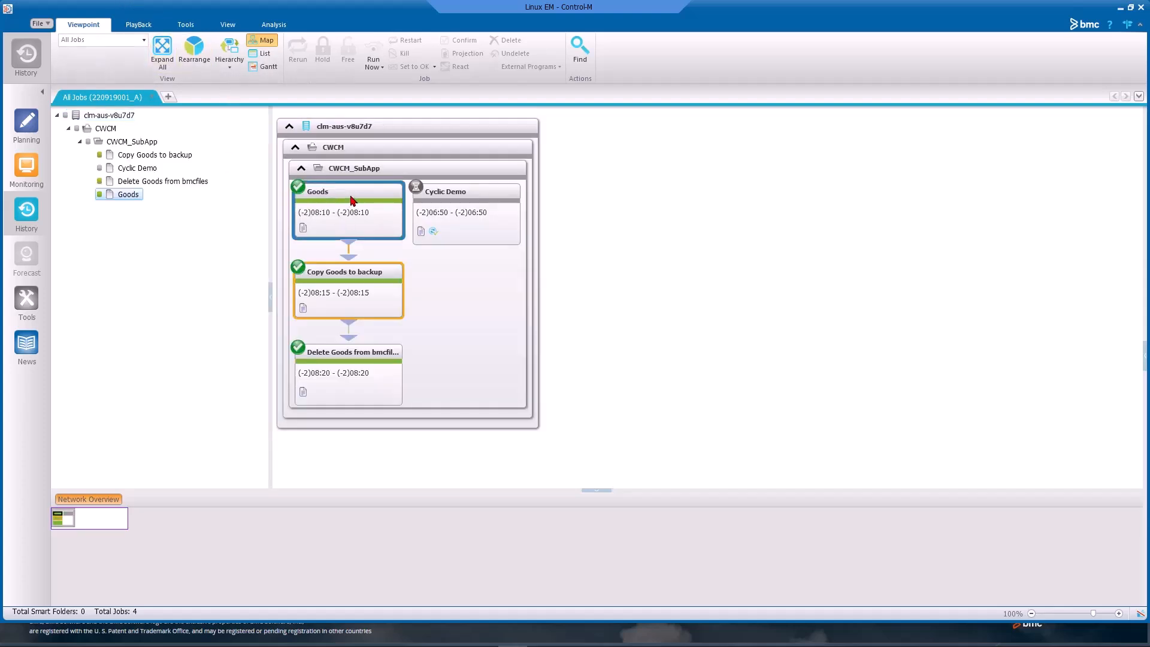
pyautogui.click(381, 225)
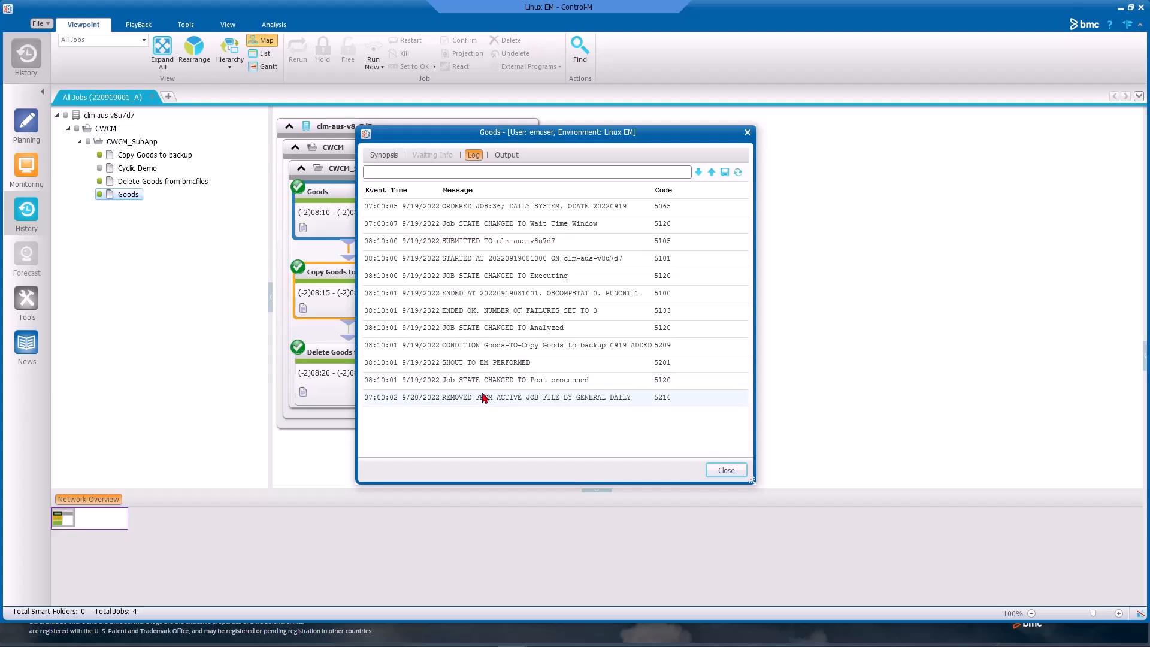
pyautogui.click(503, 156)
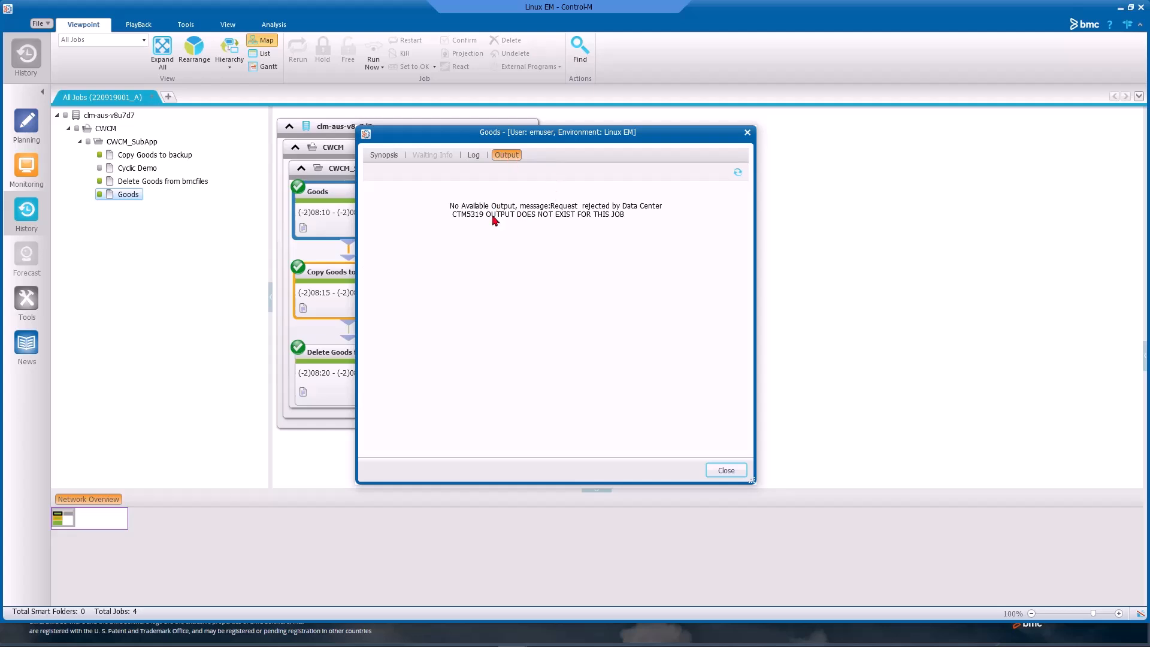
pyautogui.press('Escape')
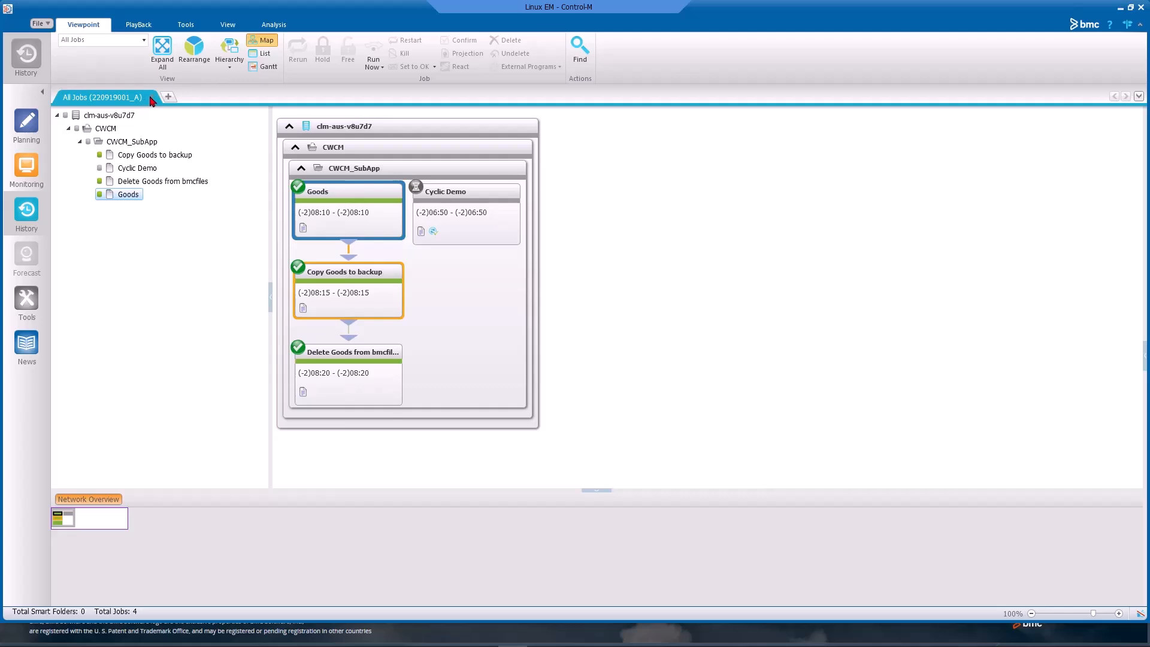
pyautogui.click(151, 98)
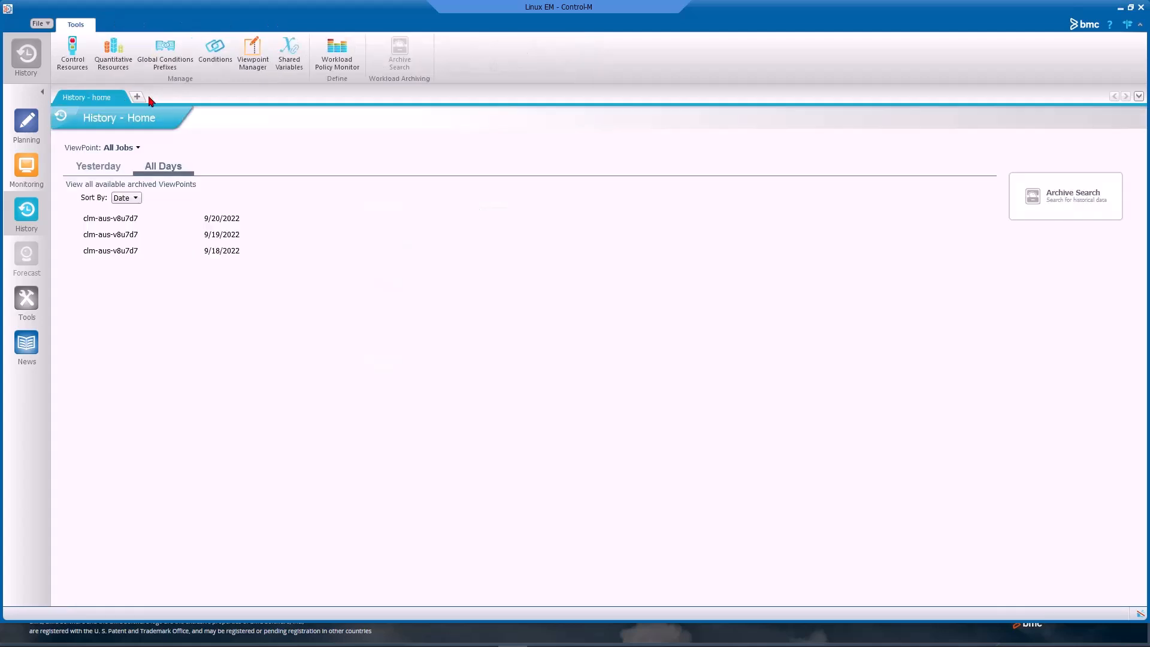
# Open the archived viewpoint of 9/18/2022, expand it fully, and check the Goods job's log and output
pyautogui.doubleClick(110, 251)
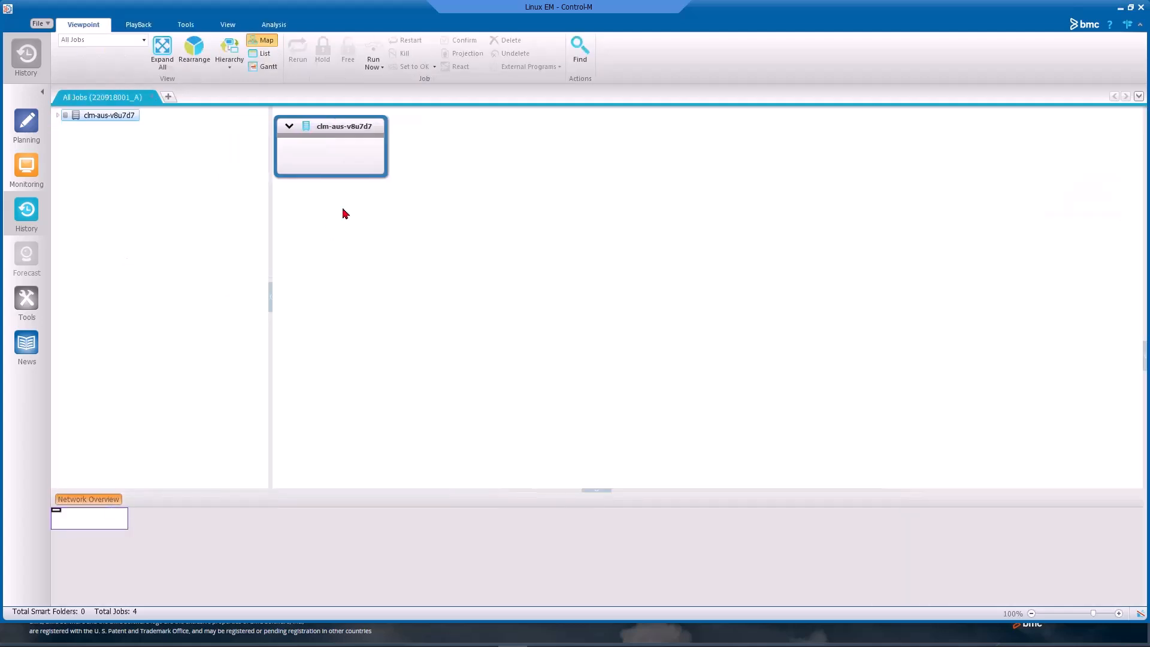
pyautogui.click(170, 57)
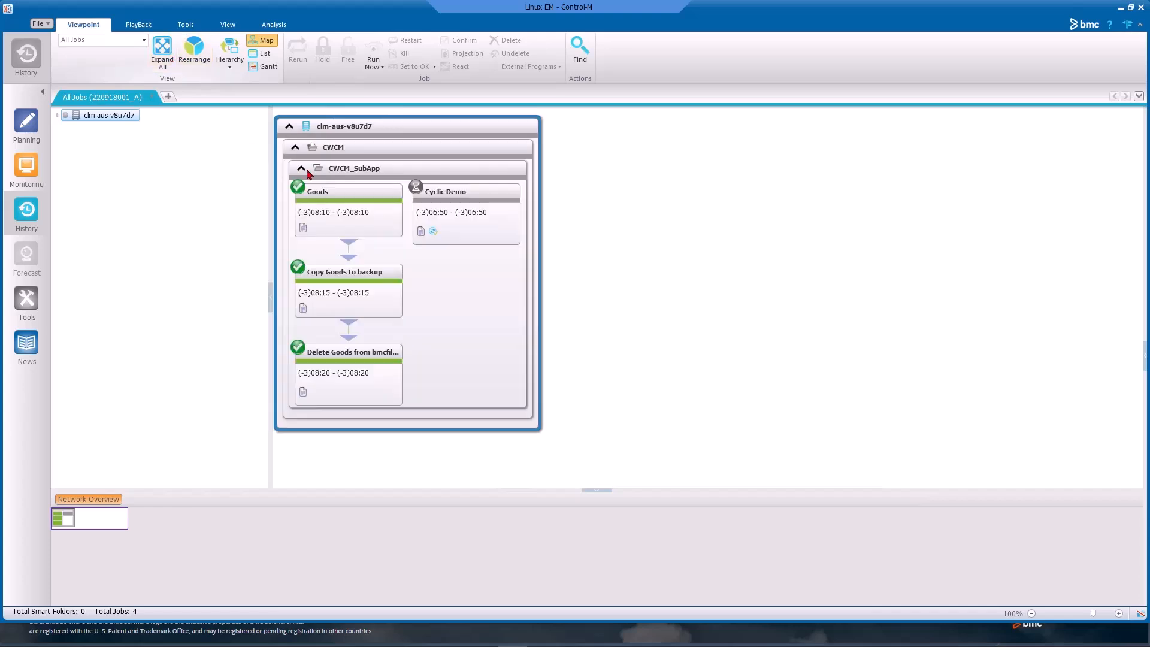
pyautogui.click(334, 188)
pyautogui.rightClick(343, 195)
pyautogui.click(368, 221)
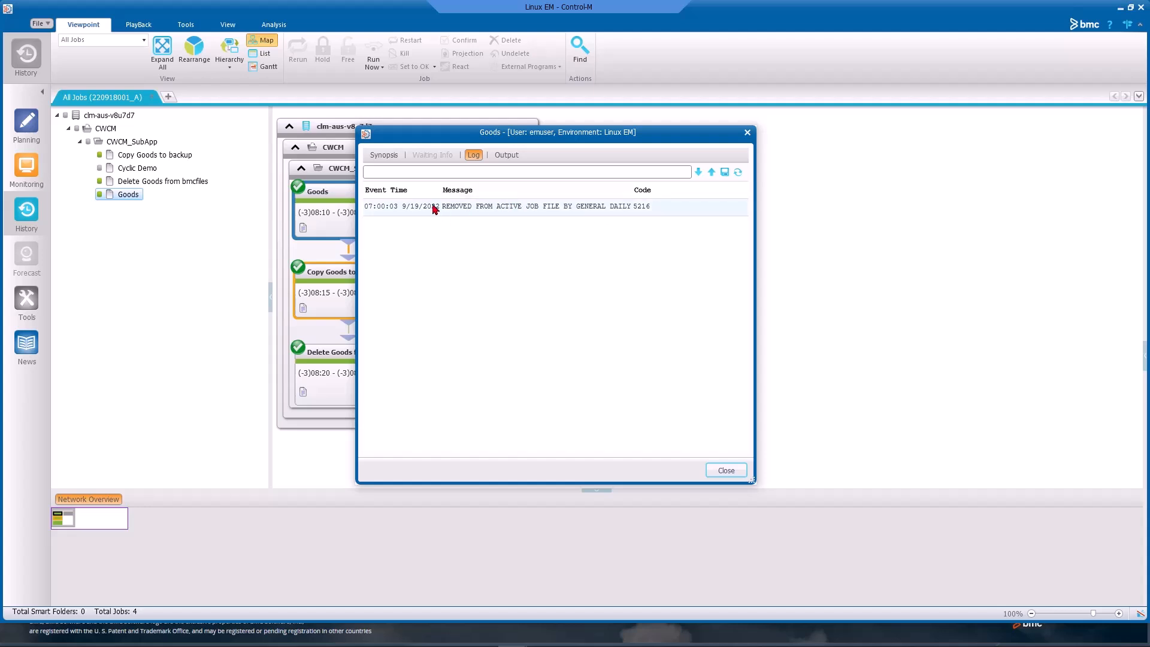
pyautogui.click(507, 154)
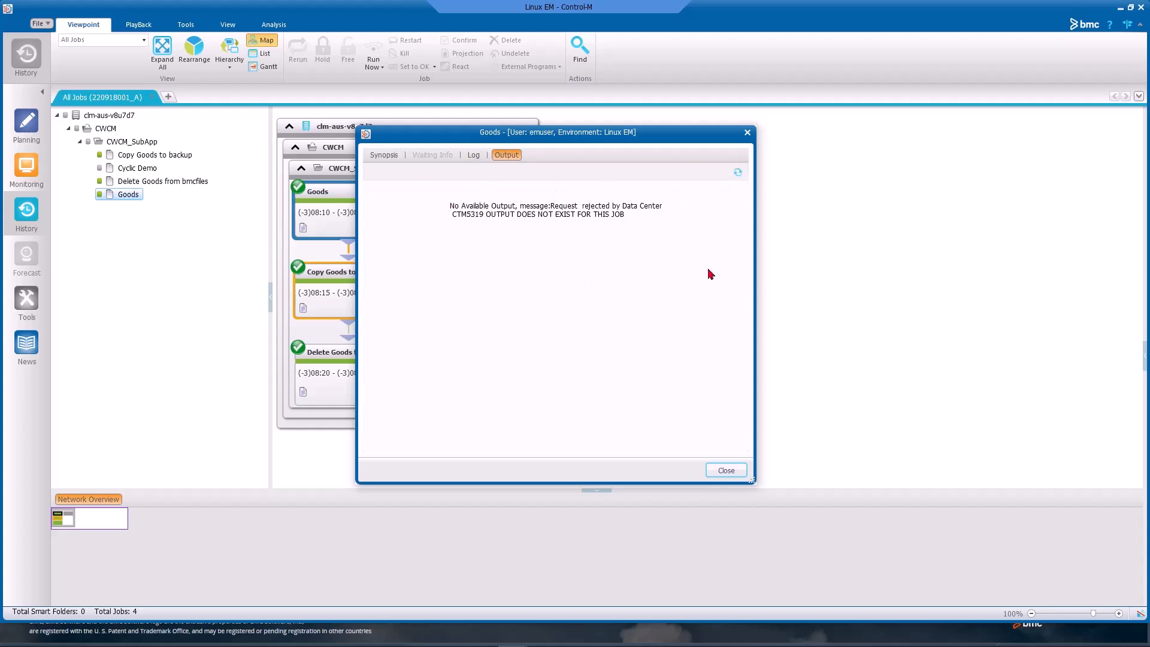
pyautogui.click(725, 472)
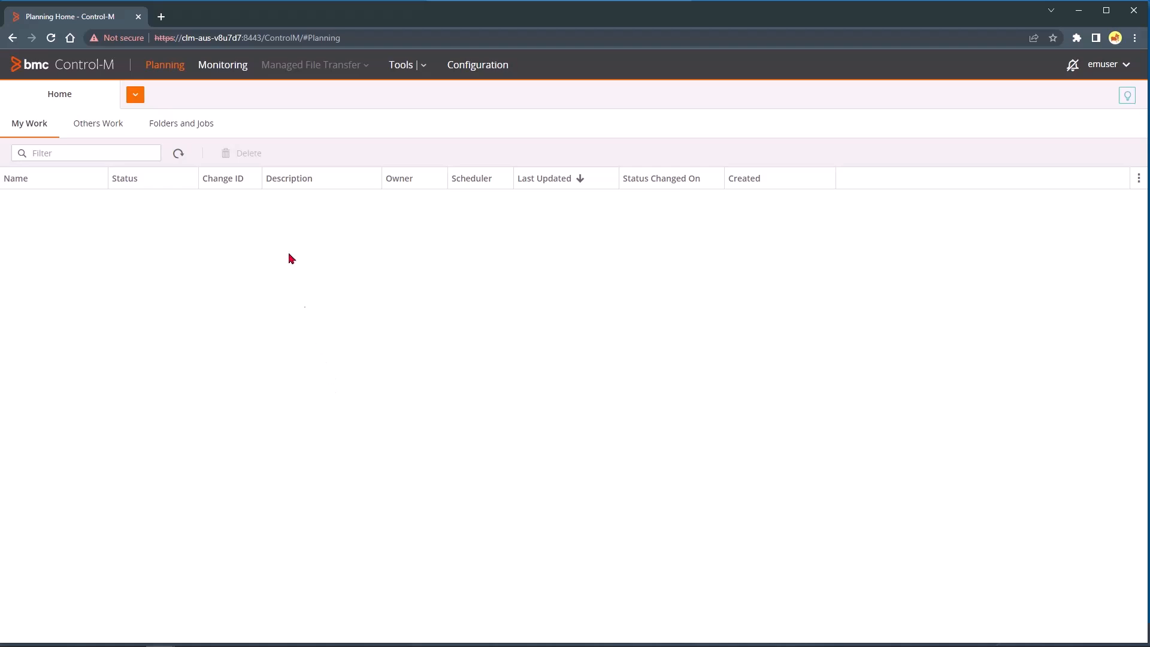
# In the Control-M web interface, go to Monitoring, look at the filter fields for adding a viewpoint, and cancel without creating one
pyautogui.click(227, 70)
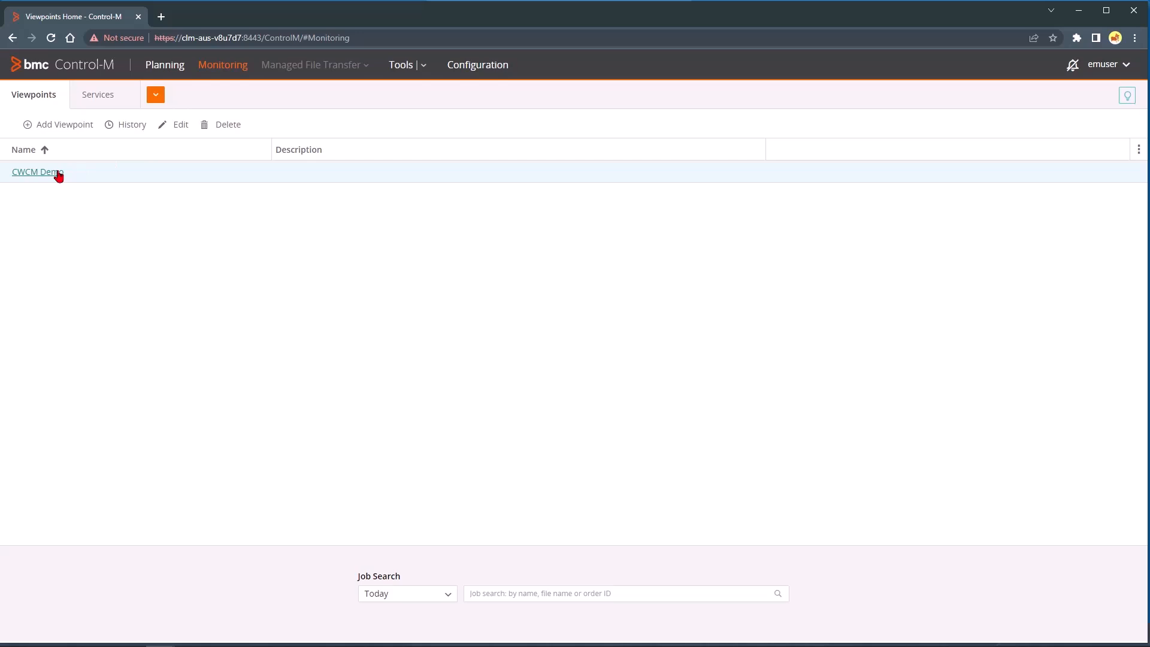
pyautogui.click(73, 127)
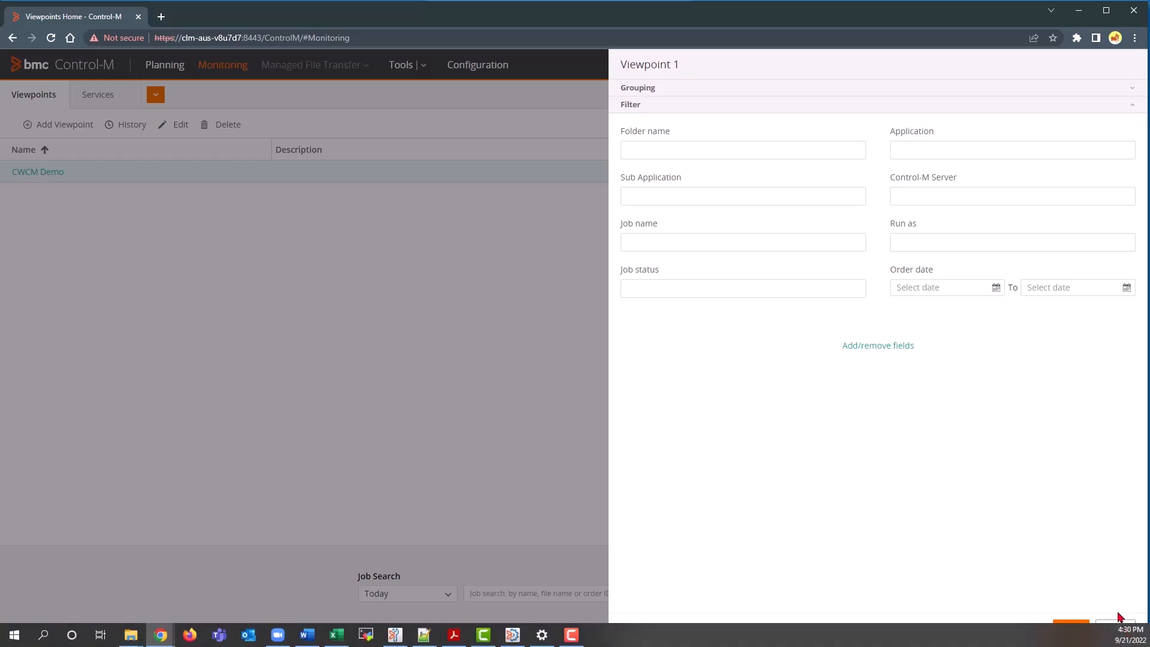
pyautogui.click(1113, 628)
# Open the archived CWCM Demo viewpoint of September 20, 2022 from its history, and toggle job grouping off and back on
pyautogui.click(121, 125)
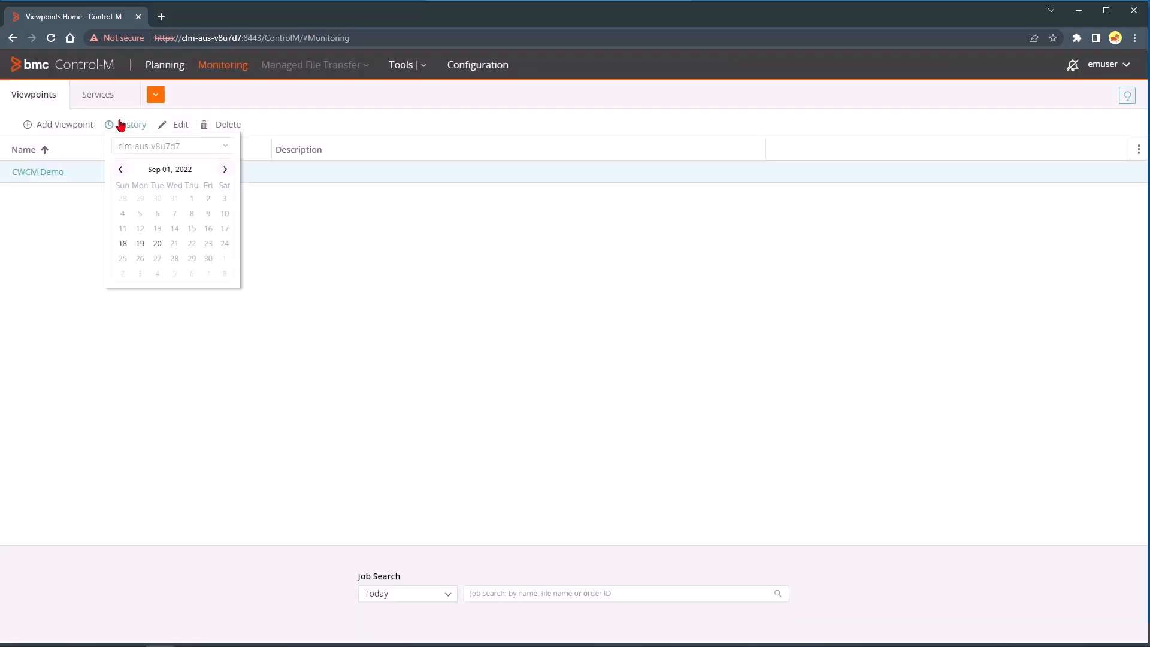
pyautogui.click(157, 244)
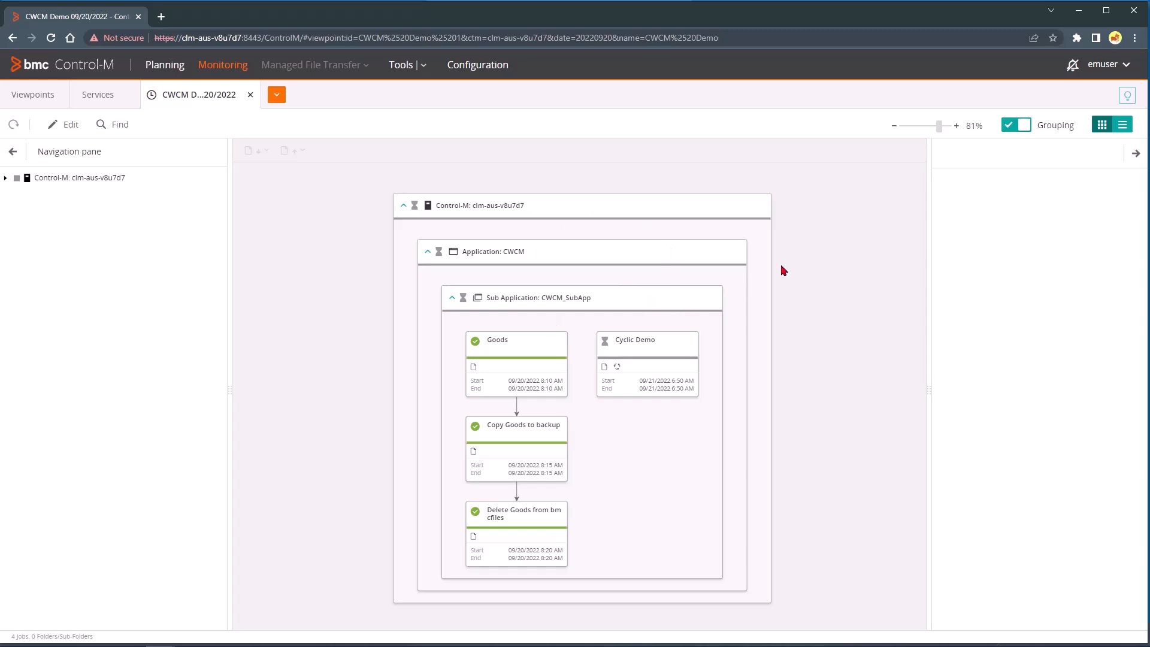
pyautogui.moveTo(939, 129)
pyautogui.mouseDown()
pyautogui.moveTo(902, 137)
pyautogui.moveTo(958, 133)
pyautogui.moveTo(943, 145)
pyautogui.mouseUp()
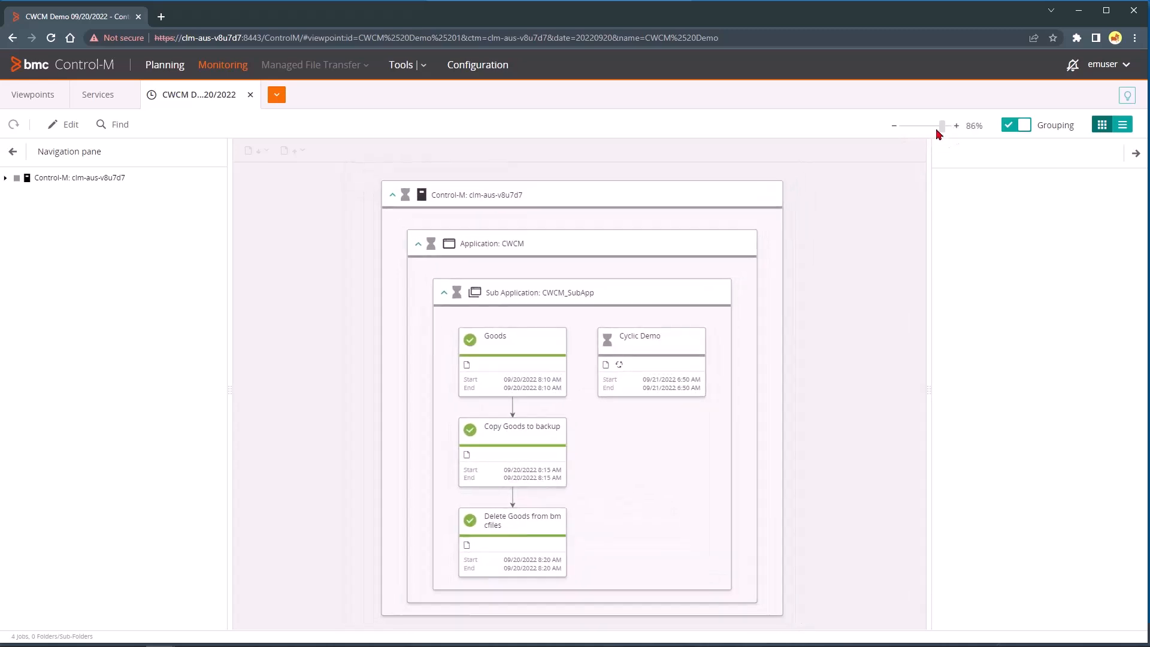
pyautogui.click(1020, 127)
pyautogui.click(1019, 128)
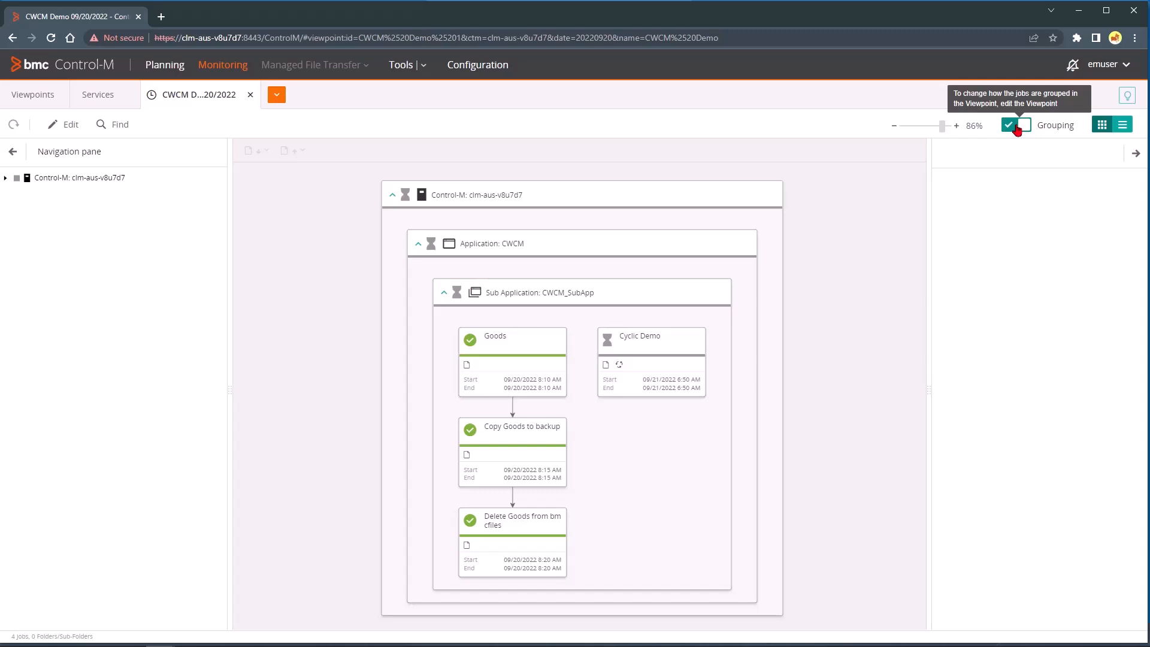
# Show the viewpoint's jobs as a list, check the Job Name column's filter option, and sort by Job Name in descending order
pyautogui.click(1123, 127)
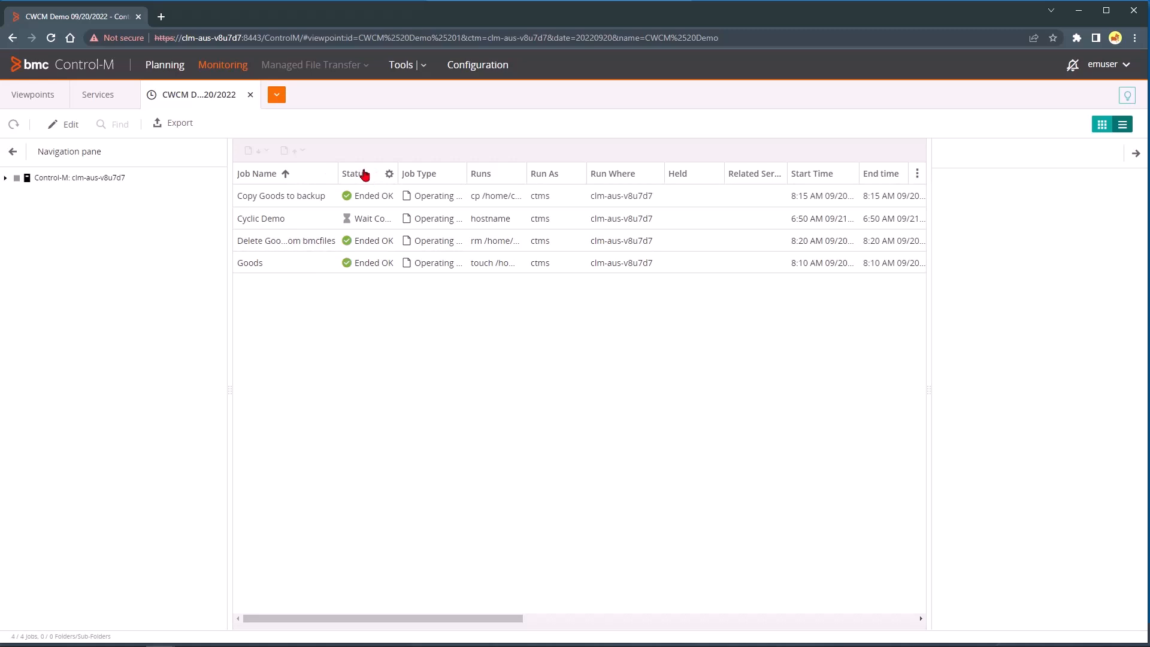
pyautogui.click(280, 175)
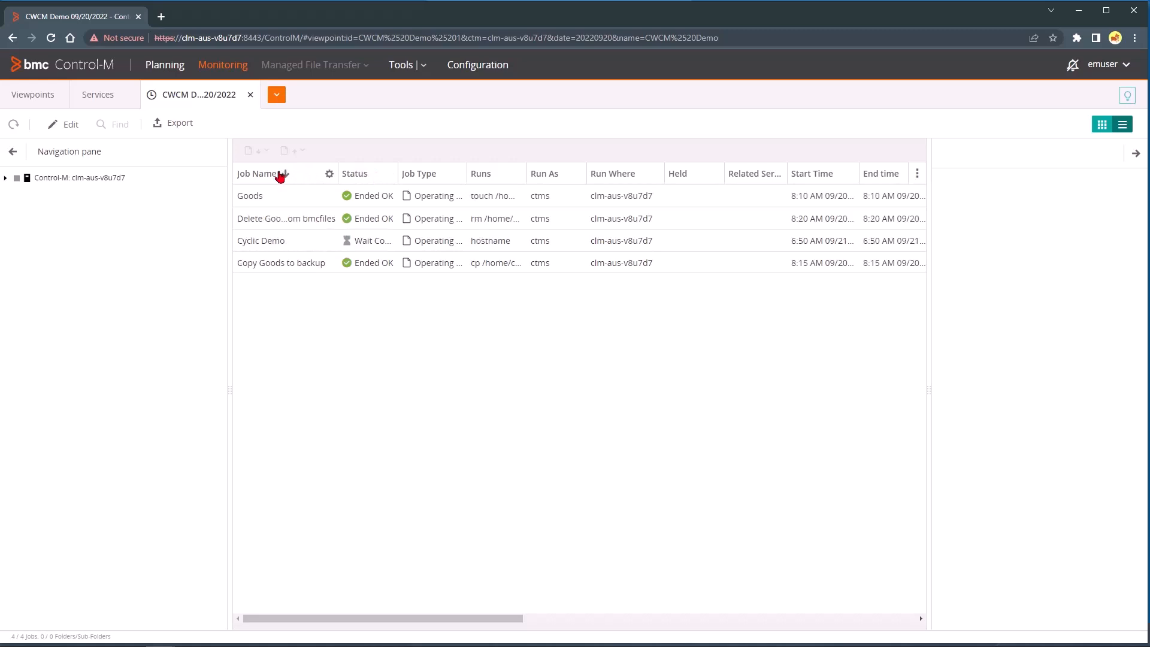
pyautogui.click(280, 174)
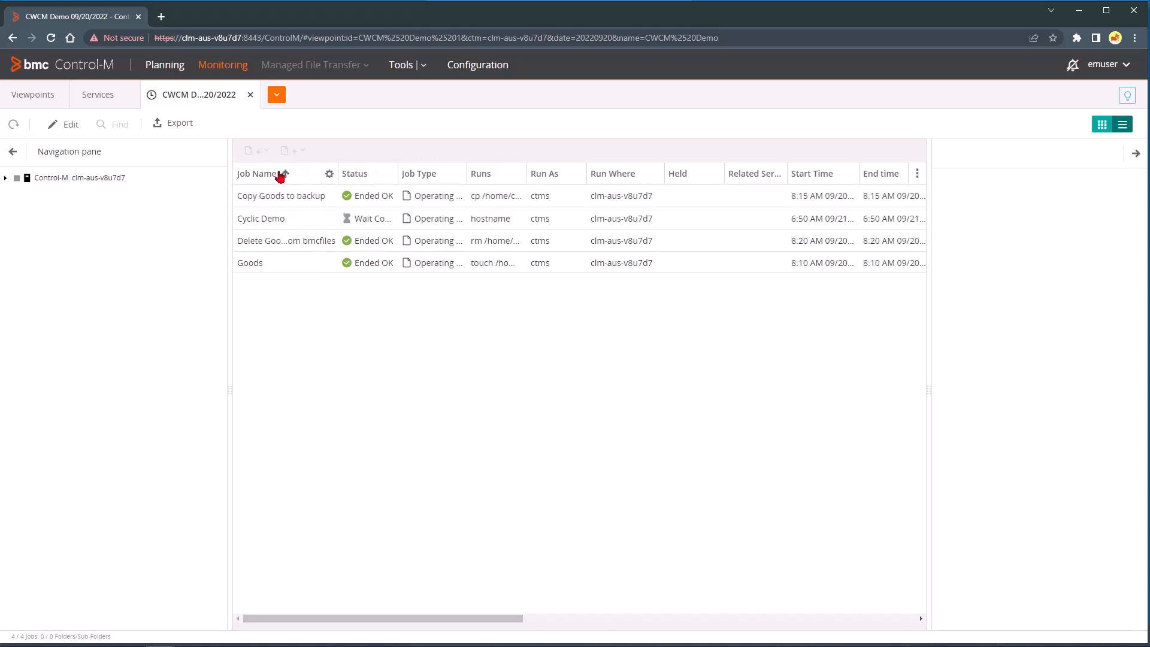
pyautogui.click(330, 176)
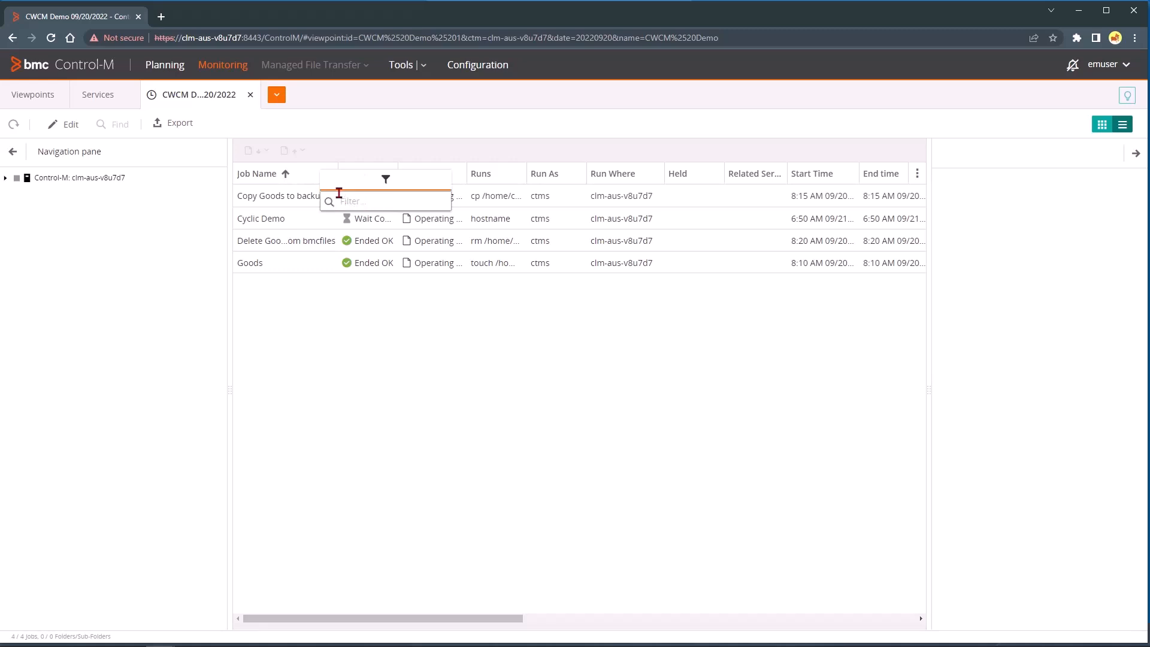
pyautogui.click(301, 179)
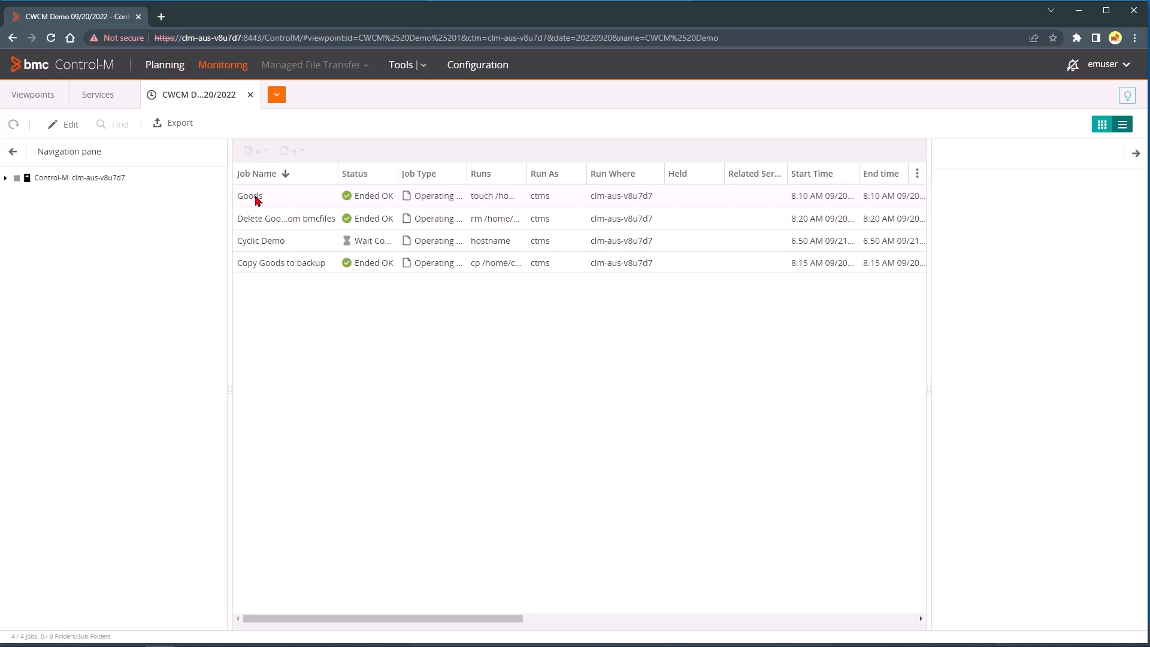
# Examine the archived Goods job's settings, log, output and statistics, widening the details pane to read the log messages
pyautogui.click(257, 200)
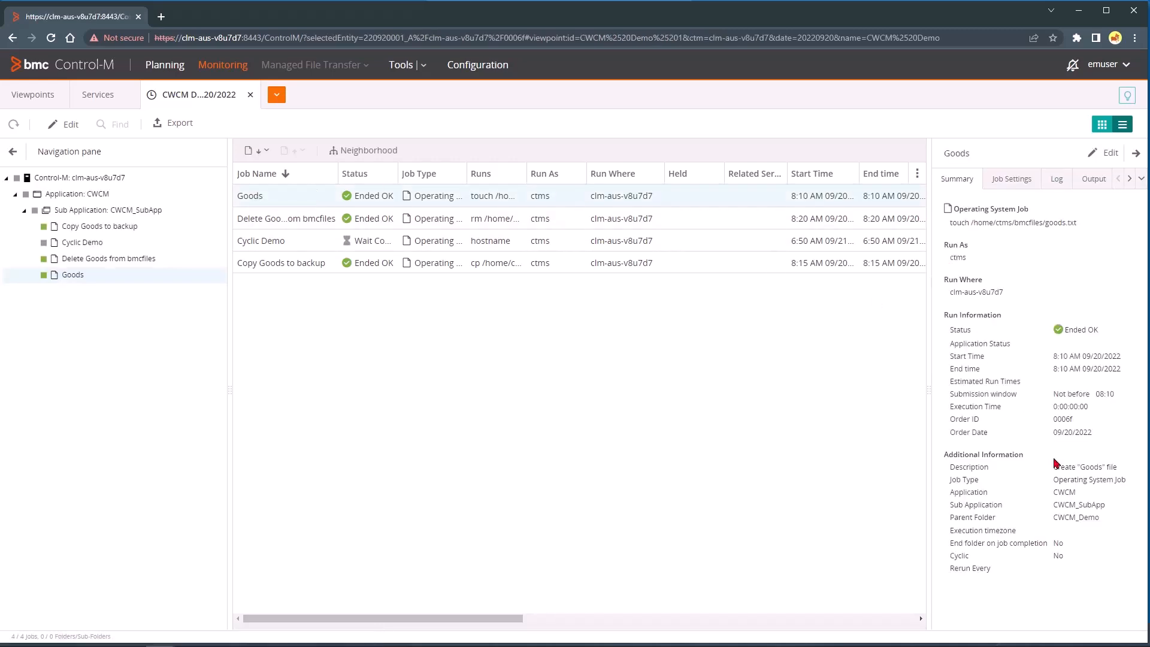
pyautogui.click(1017, 181)
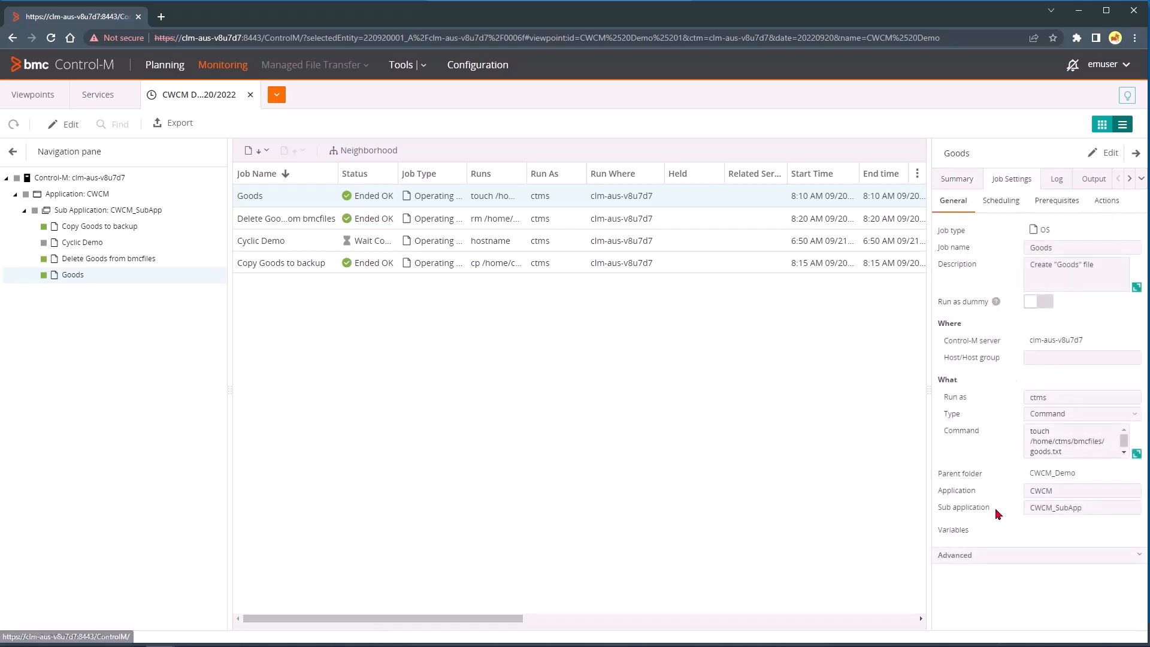
pyautogui.click(1057, 180)
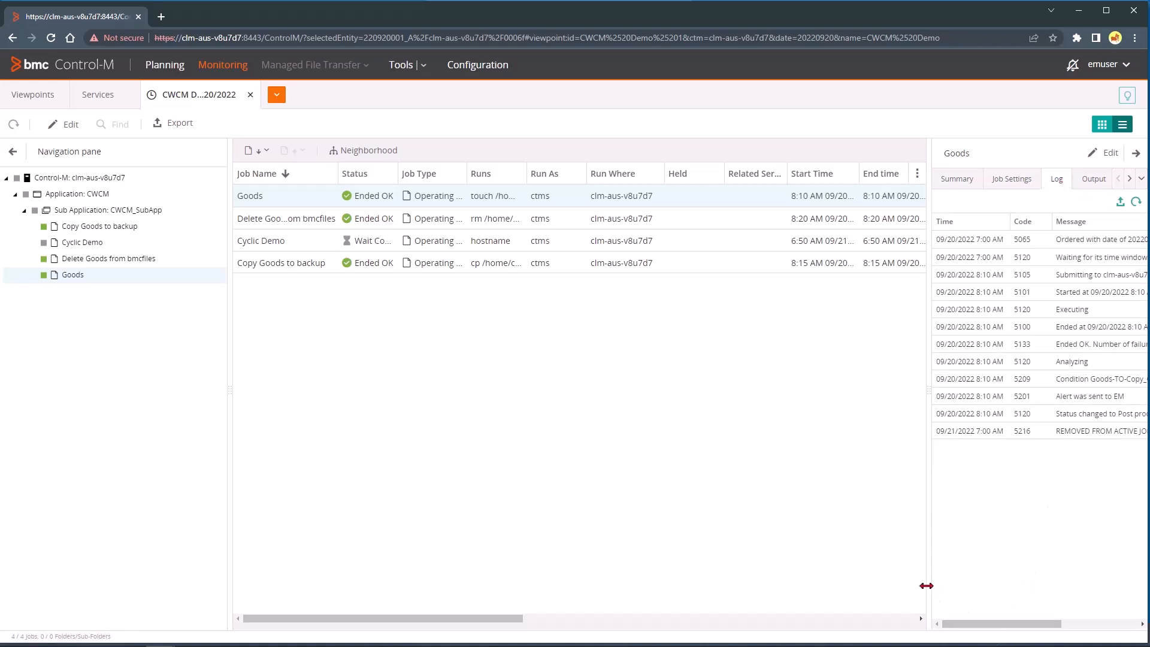
pyautogui.moveTo(928, 584); pyautogui.dragTo(863, 577)
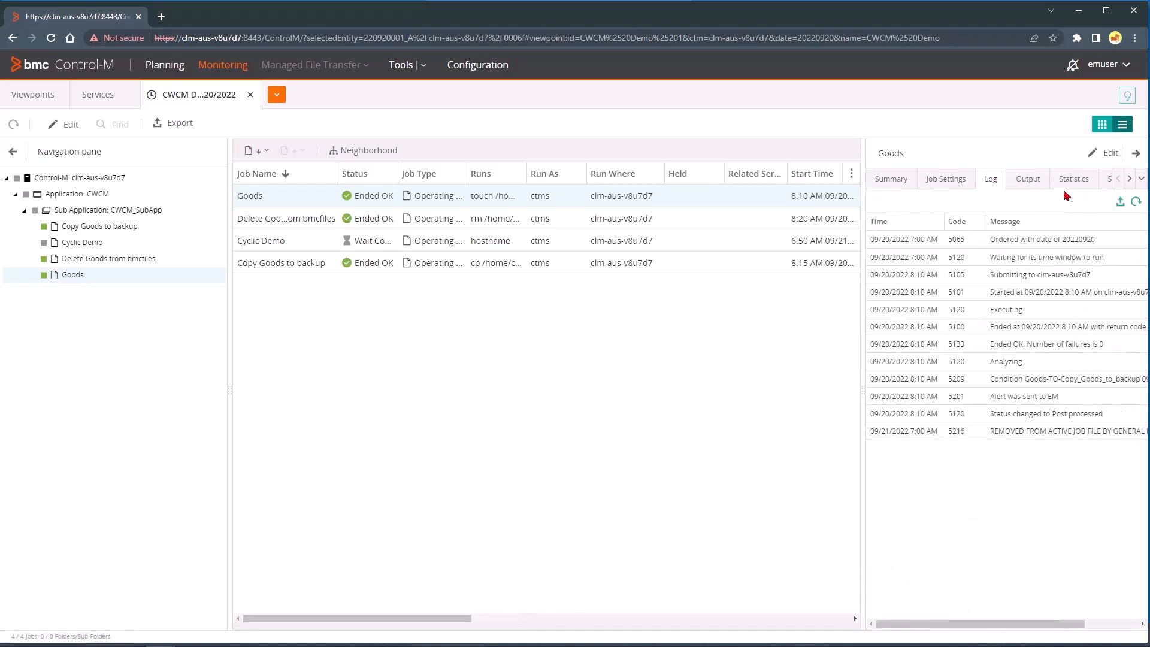
pyautogui.click(1020, 183)
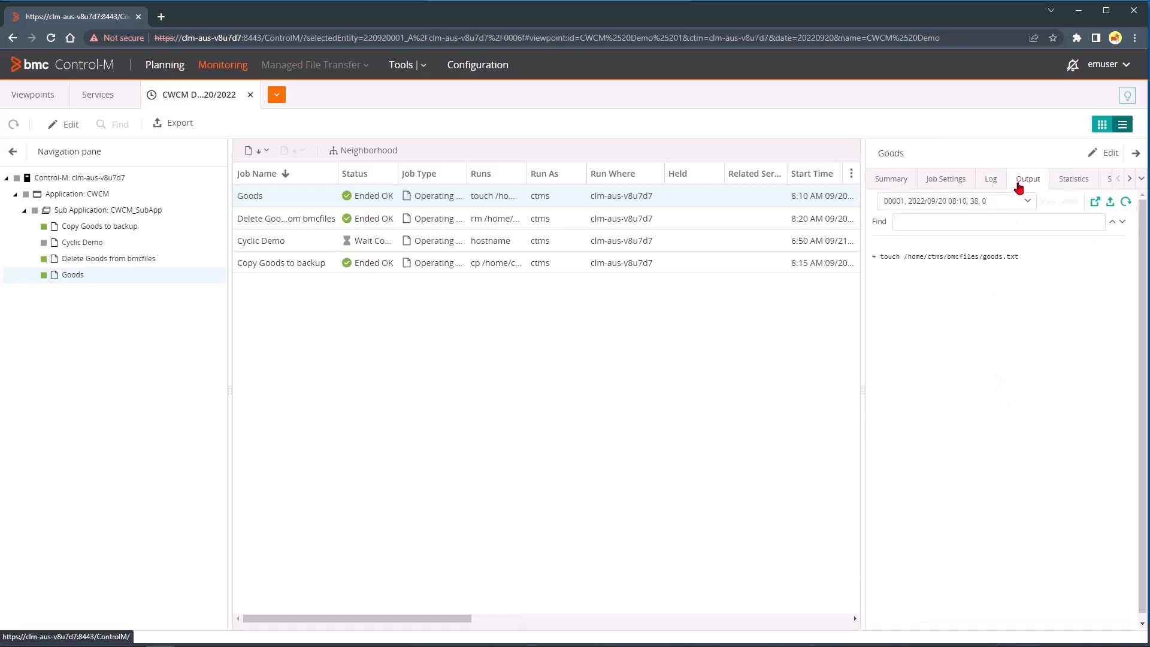
pyautogui.click(1068, 183)
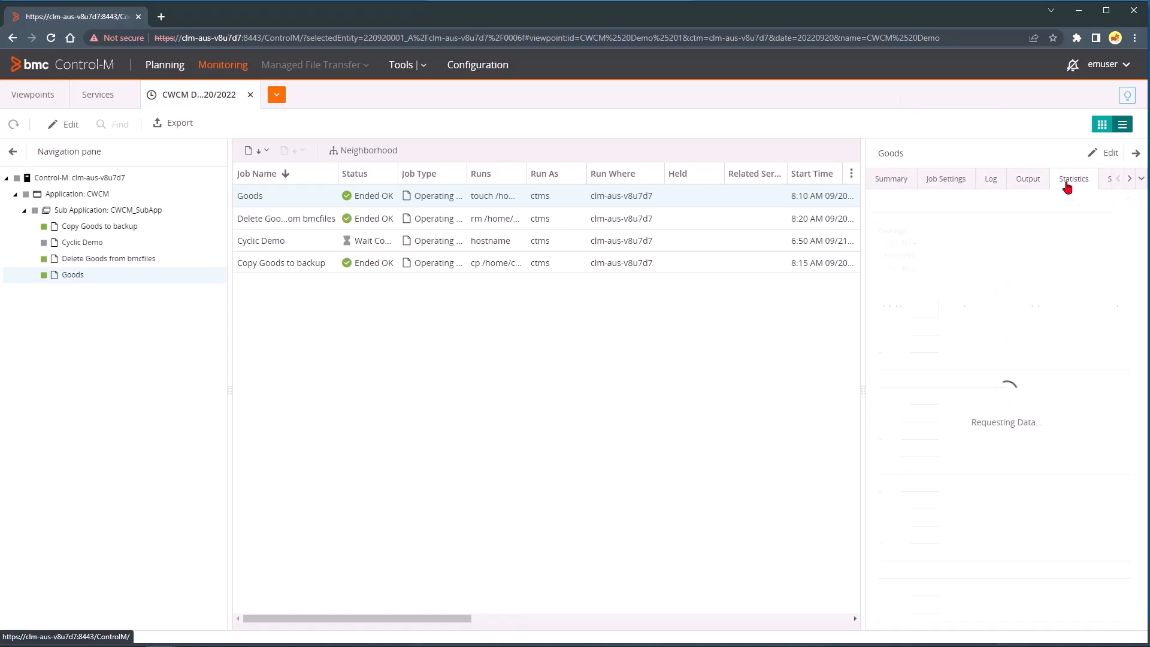
# Review the Goods job's summary and log once more, and close the archived CWCM Demo viewpoint
pyautogui.click(890, 181)
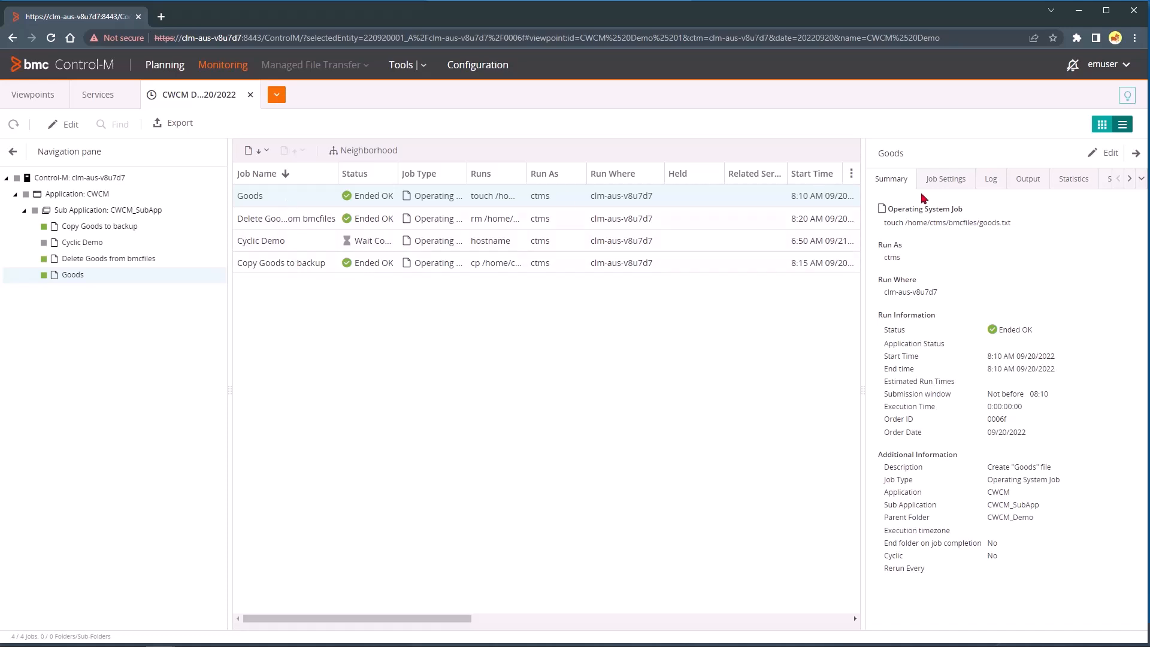
pyautogui.click(992, 180)
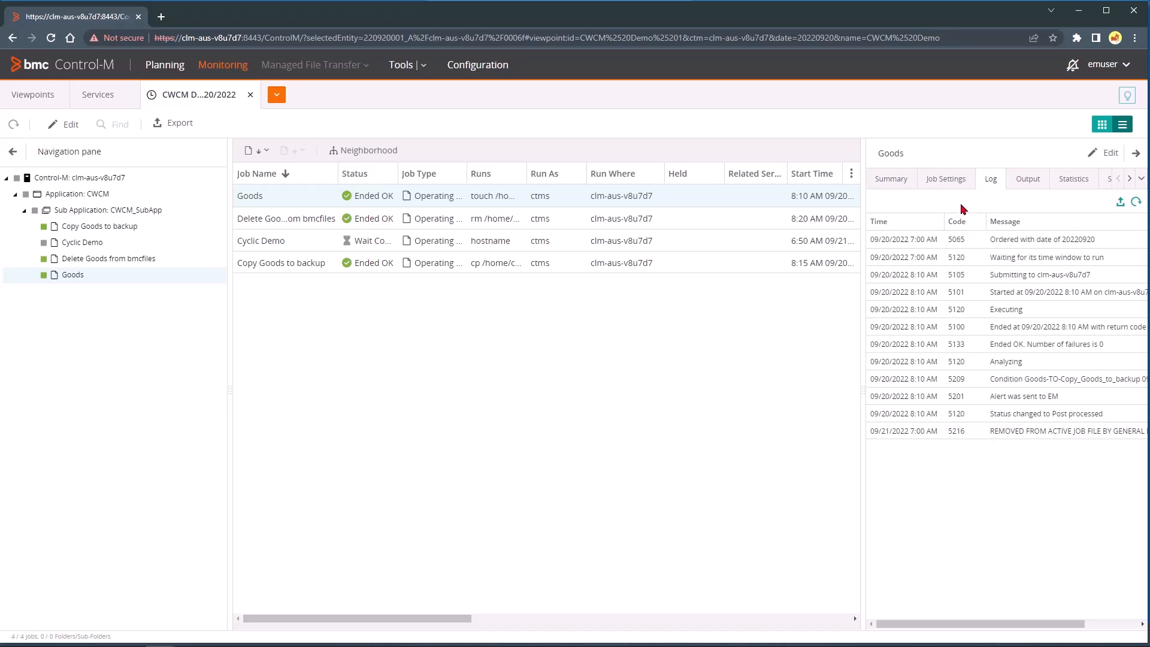
pyautogui.click(250, 96)
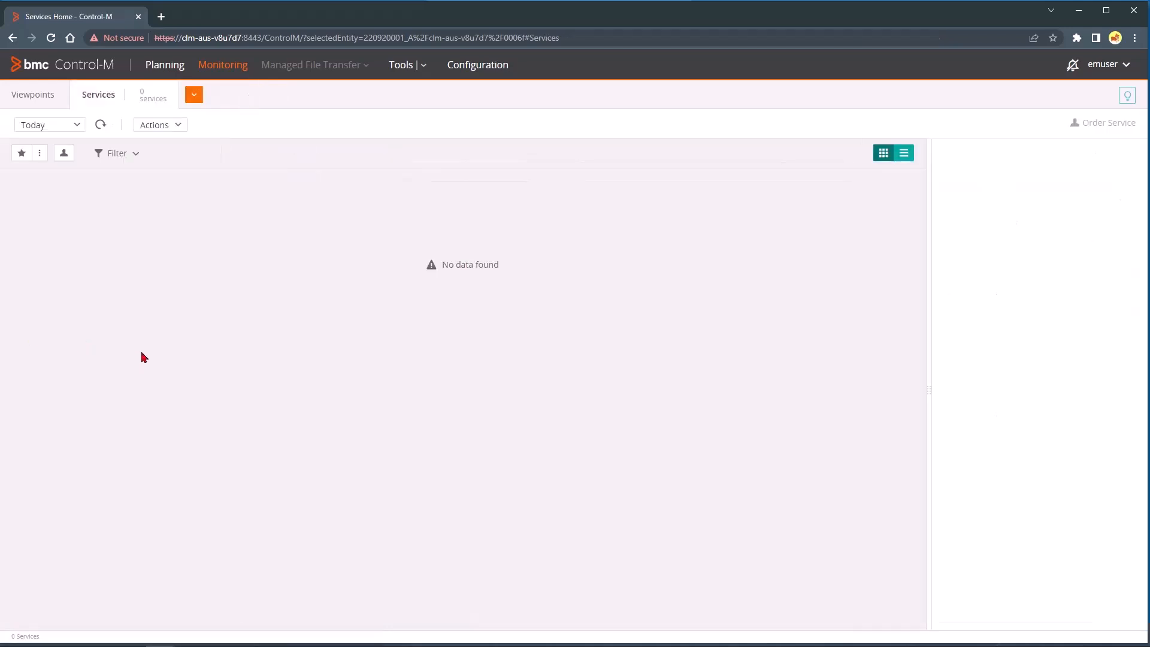
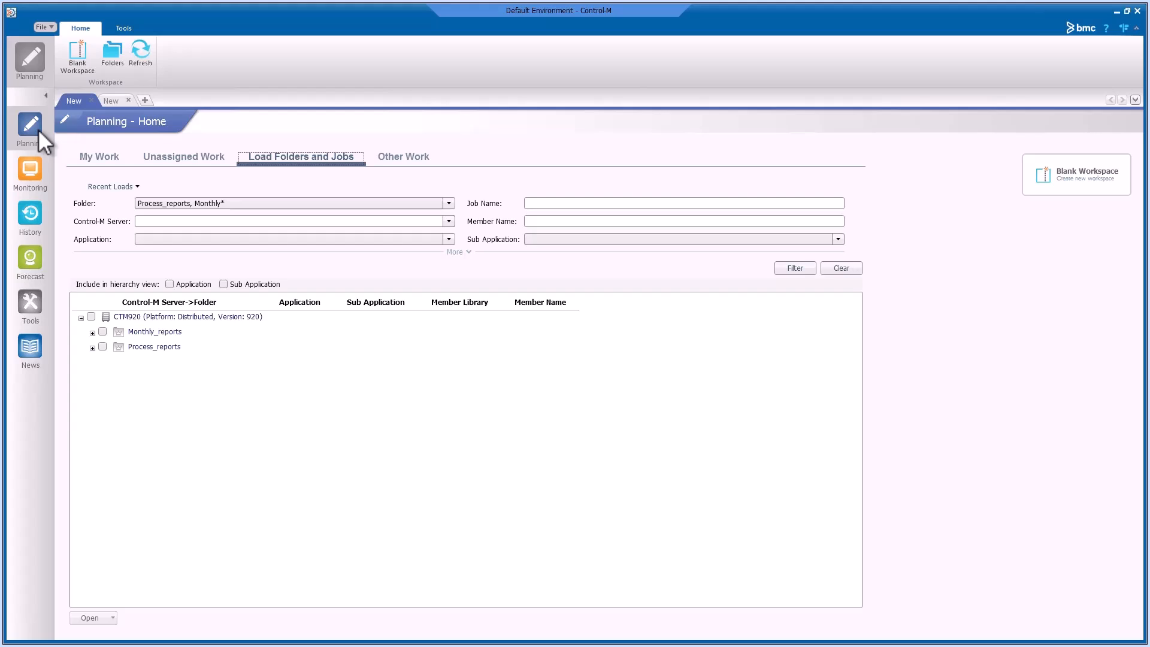
# In the Control-M desktop client's Planning area, load the Process_reports folder into a workspace and check it out for editing
pyautogui.click(103, 347)
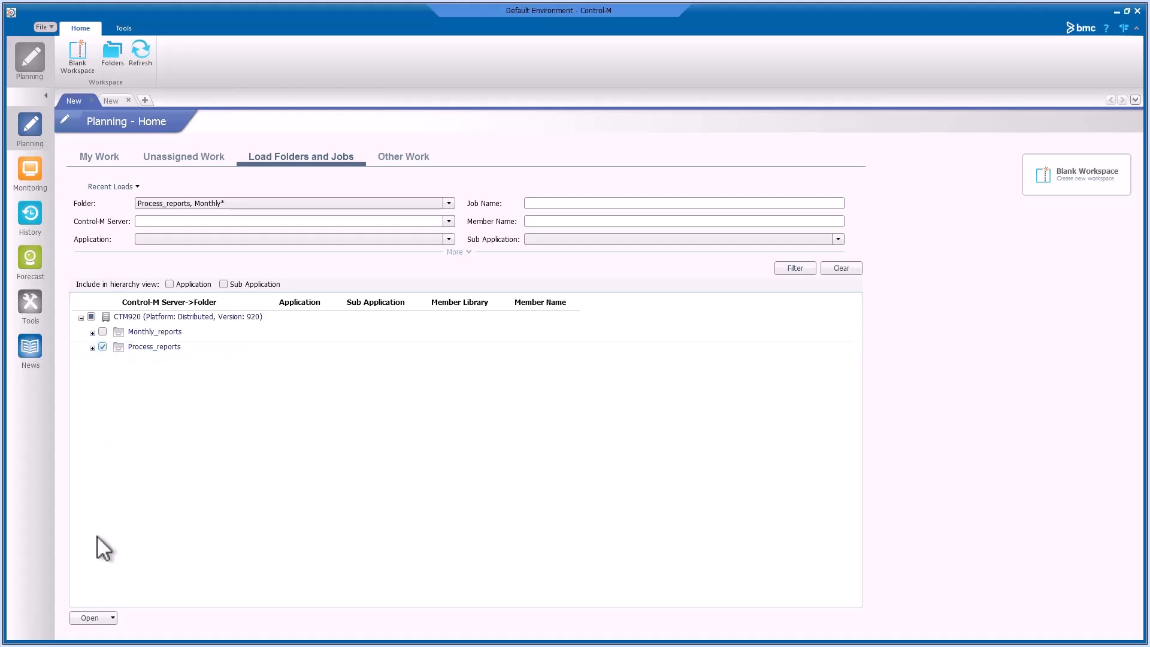
pyautogui.click(90, 619)
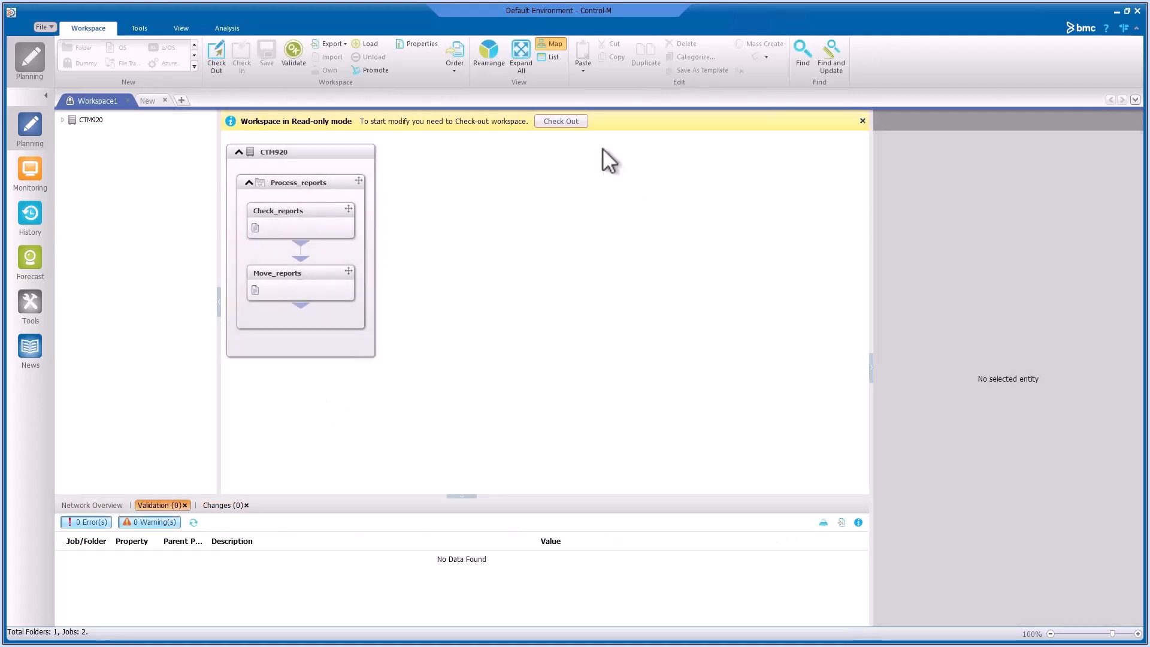
pyautogui.click(566, 122)
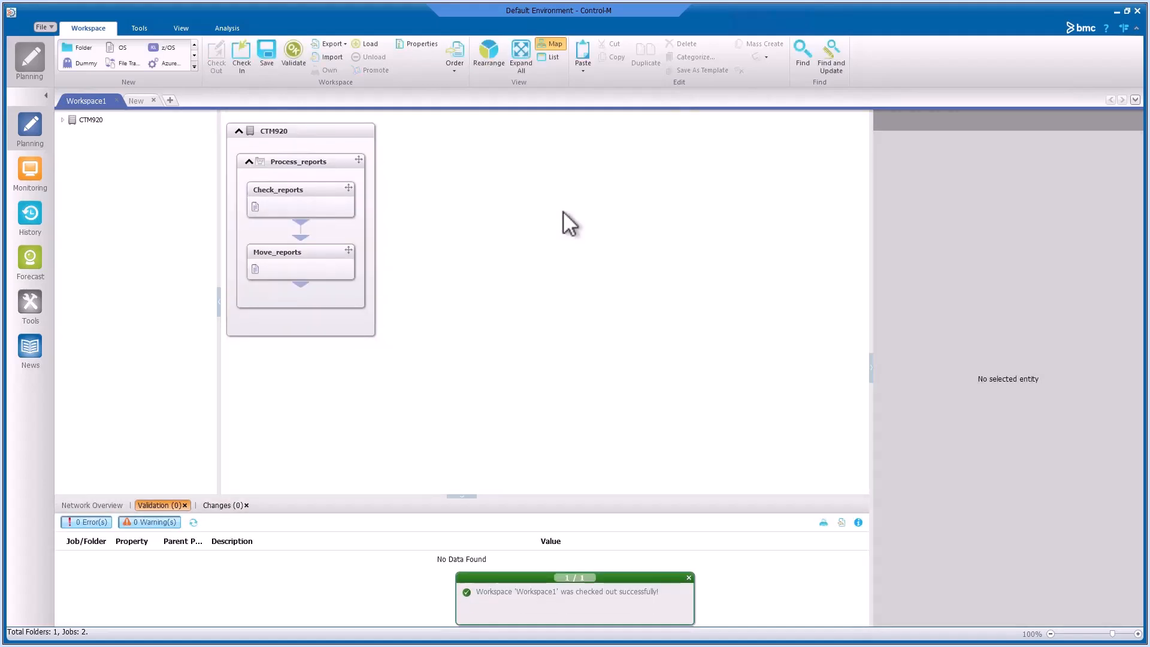
# Show all versions of the Check_reports job using the analysis tools, look over the job history, and close it
pyautogui.click(290, 200)
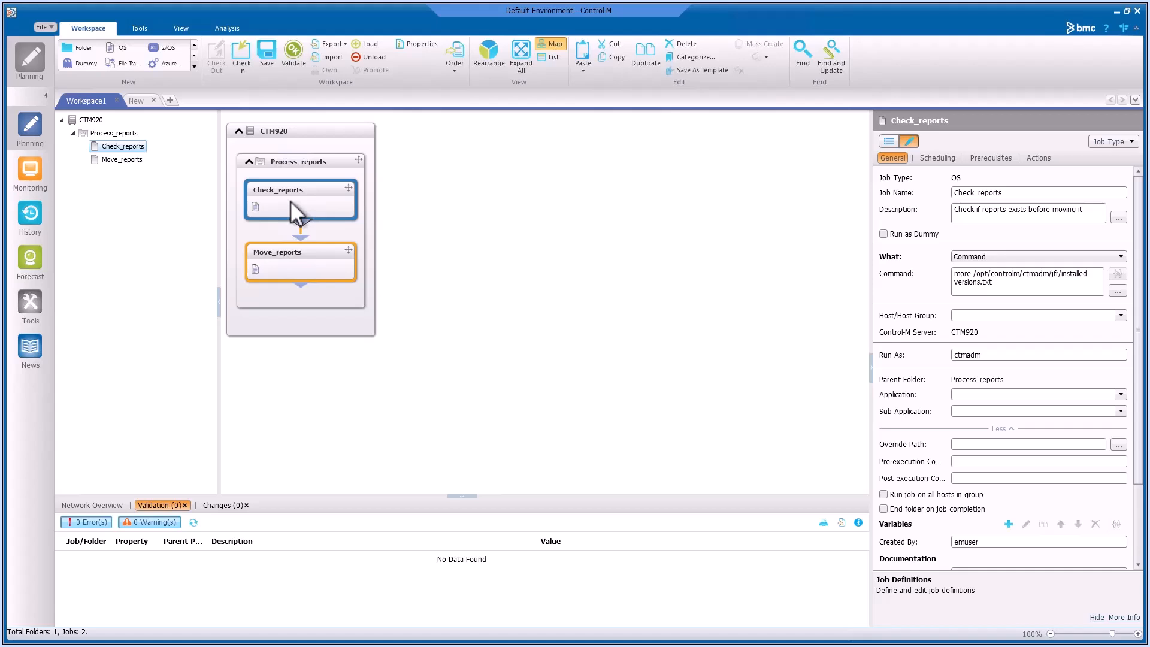
pyautogui.click(227, 28)
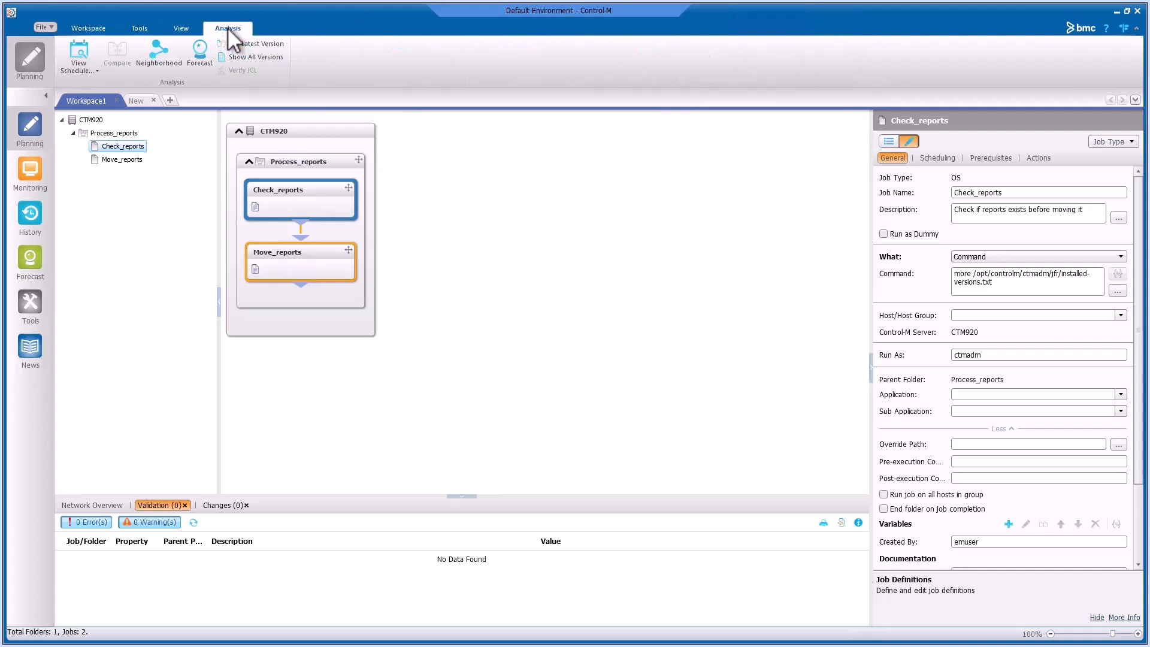
pyautogui.click(255, 58)
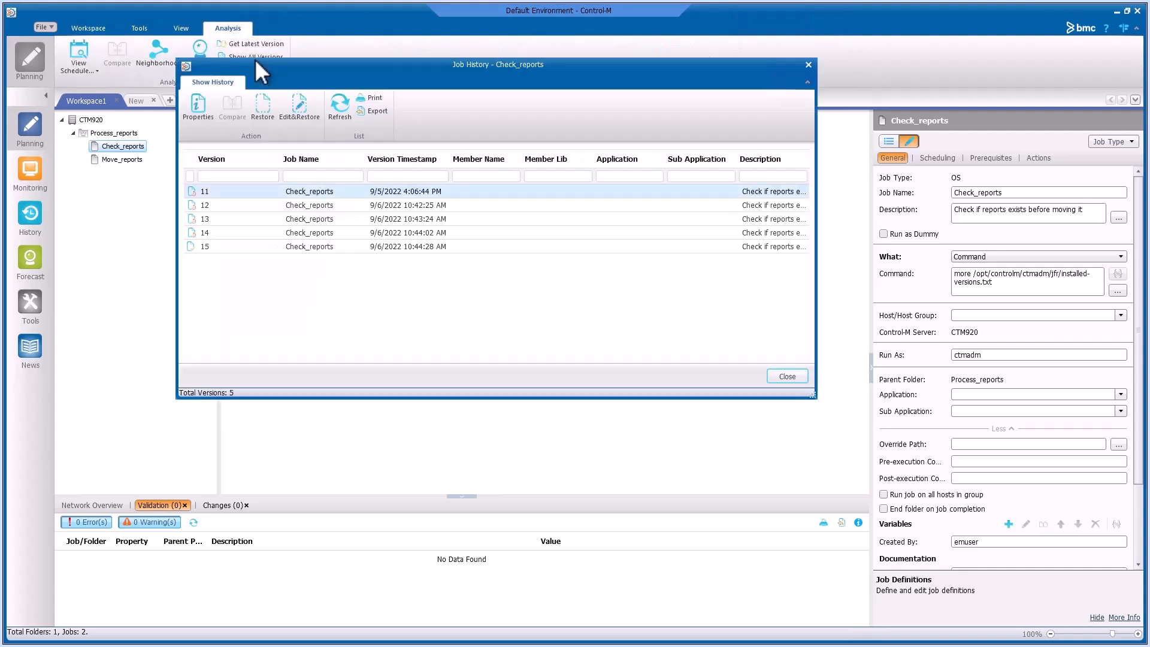
pyautogui.moveTo(418, 67); pyautogui.dragTo(409, 124)
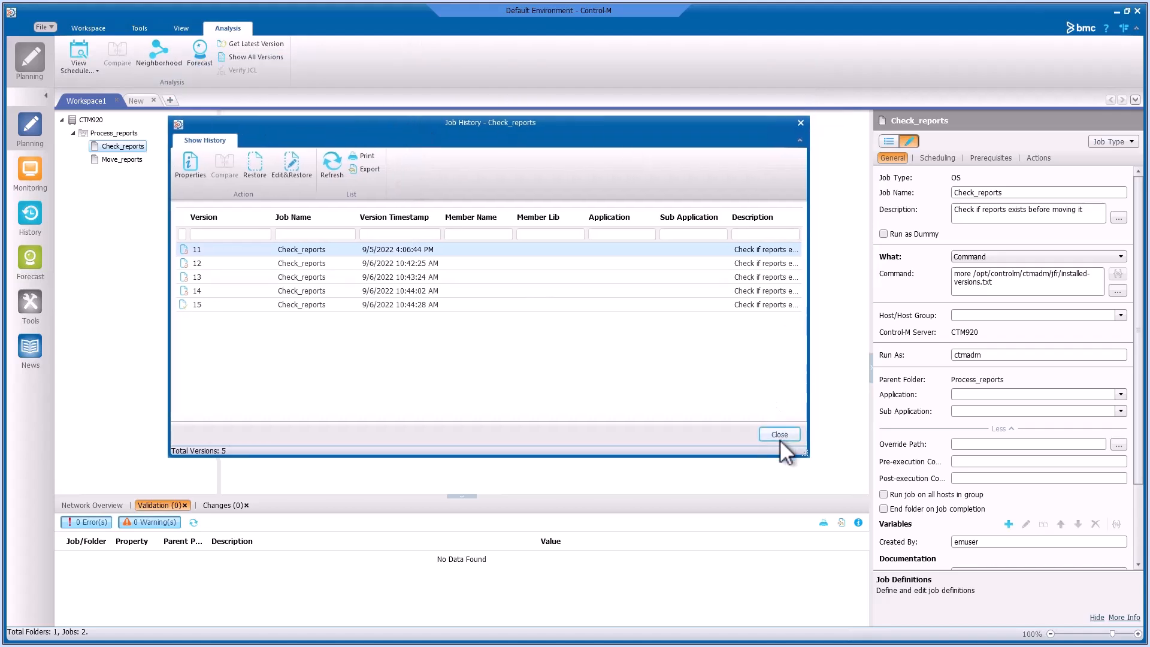
pyautogui.click(779, 435)
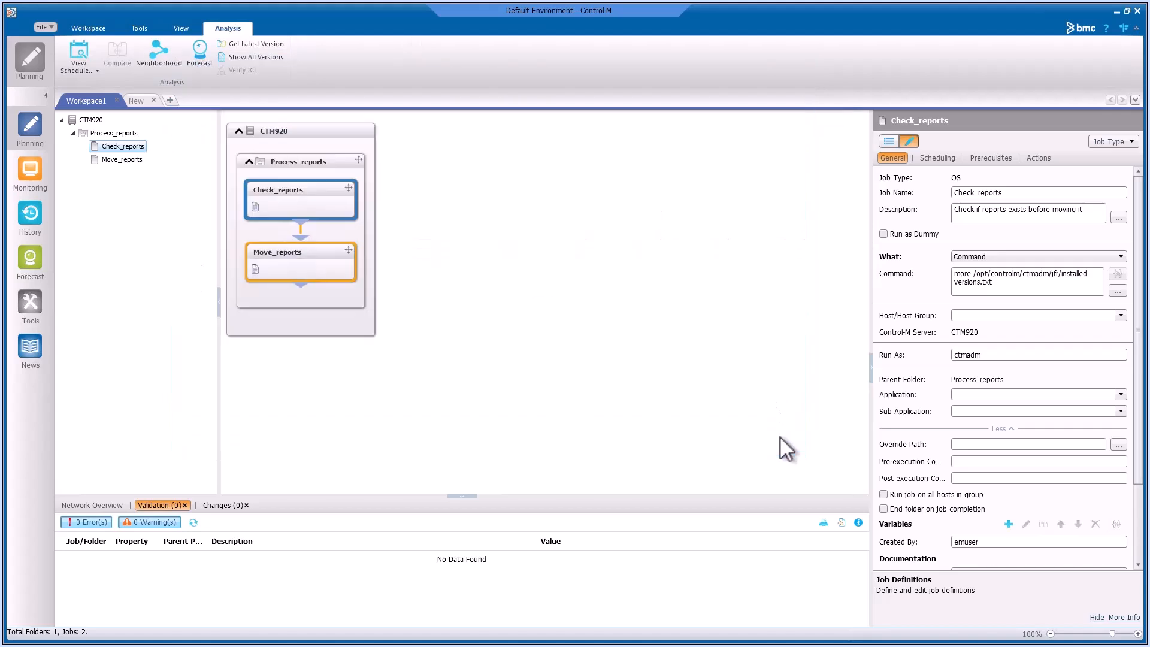
# Show the history of the Check_reports job directly from its node in the map, and widen the history window
pyautogui.rightClick(307, 199)
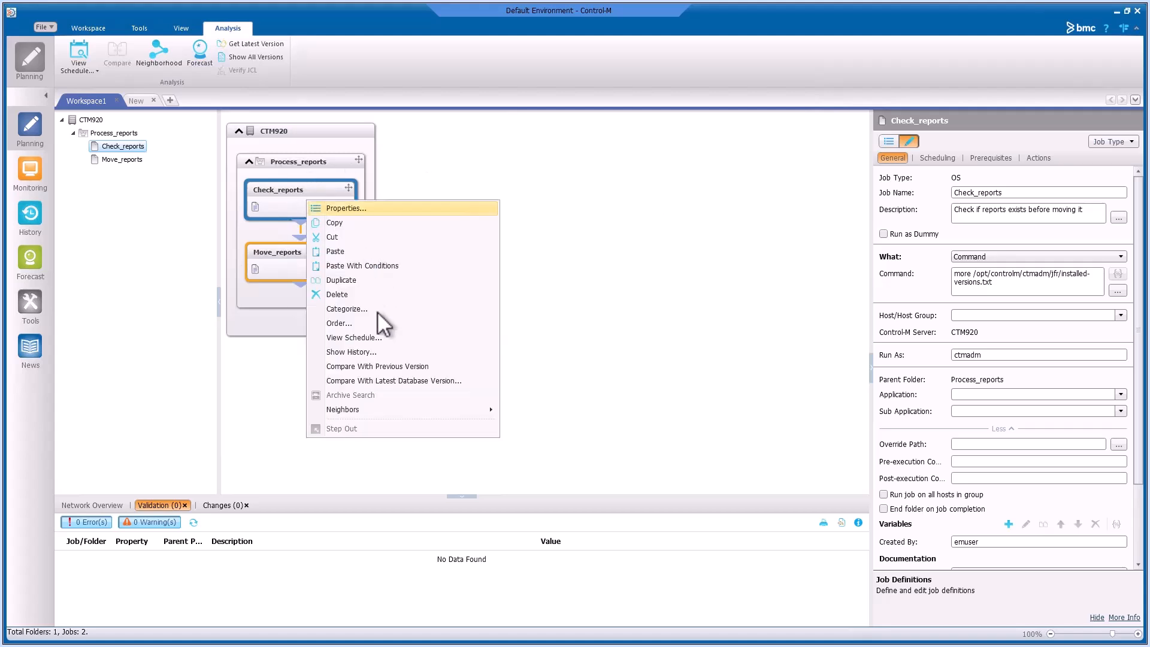
pyautogui.click(355, 351)
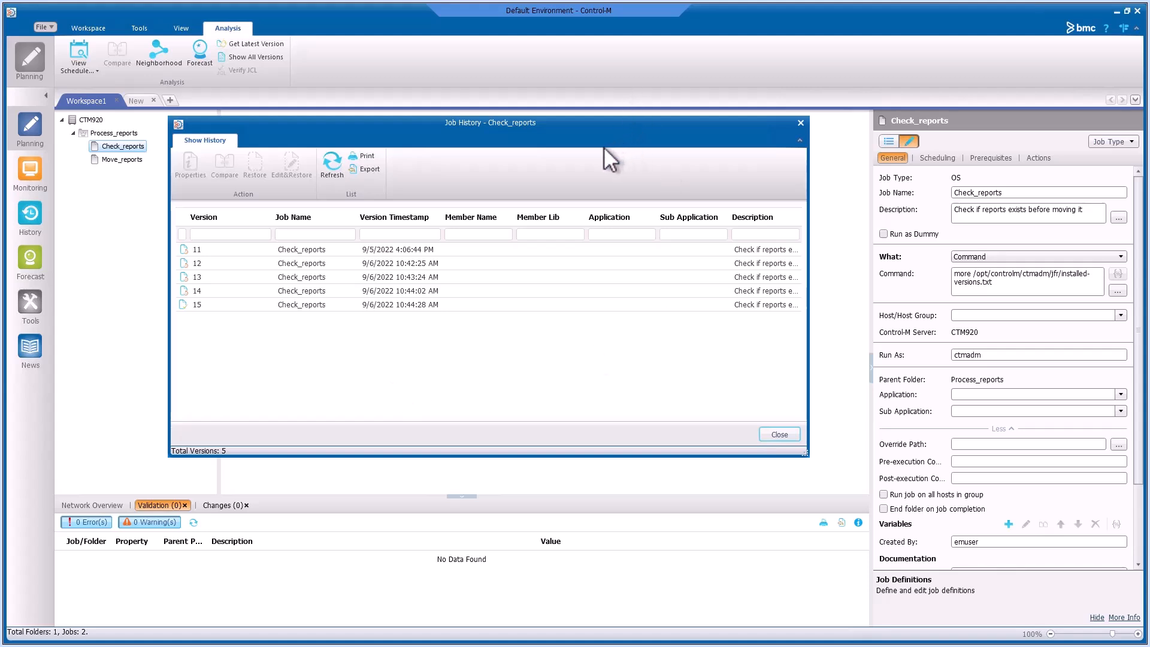
pyautogui.moveTo(604, 125); pyautogui.dragTo(542, 132)
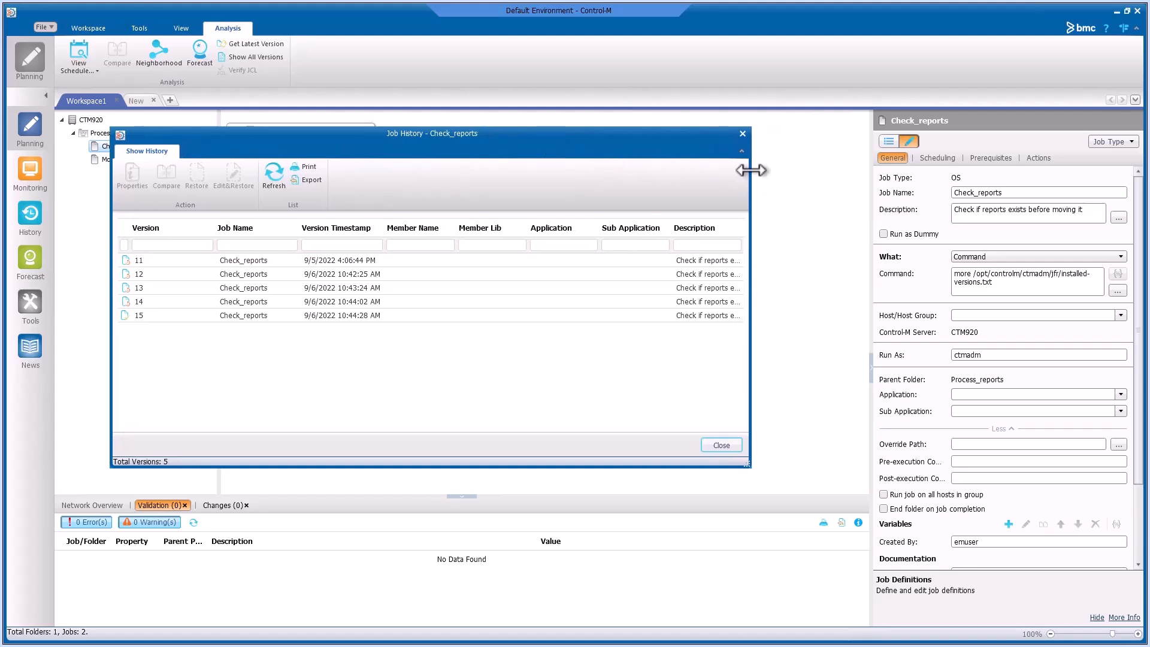
pyautogui.moveTo(750, 170); pyautogui.dragTo(1086, 174)
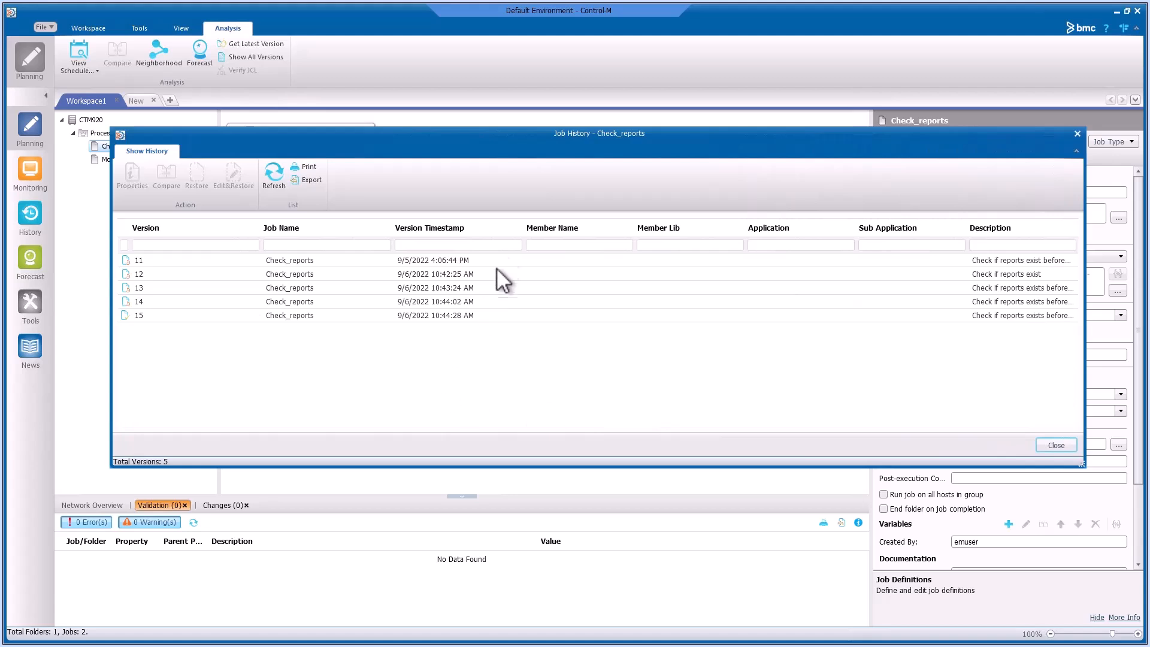
# Add the Definition User, Definition Time, Version User and Synchronization Time columns to the job history list
pyautogui.rightClick(499, 227)
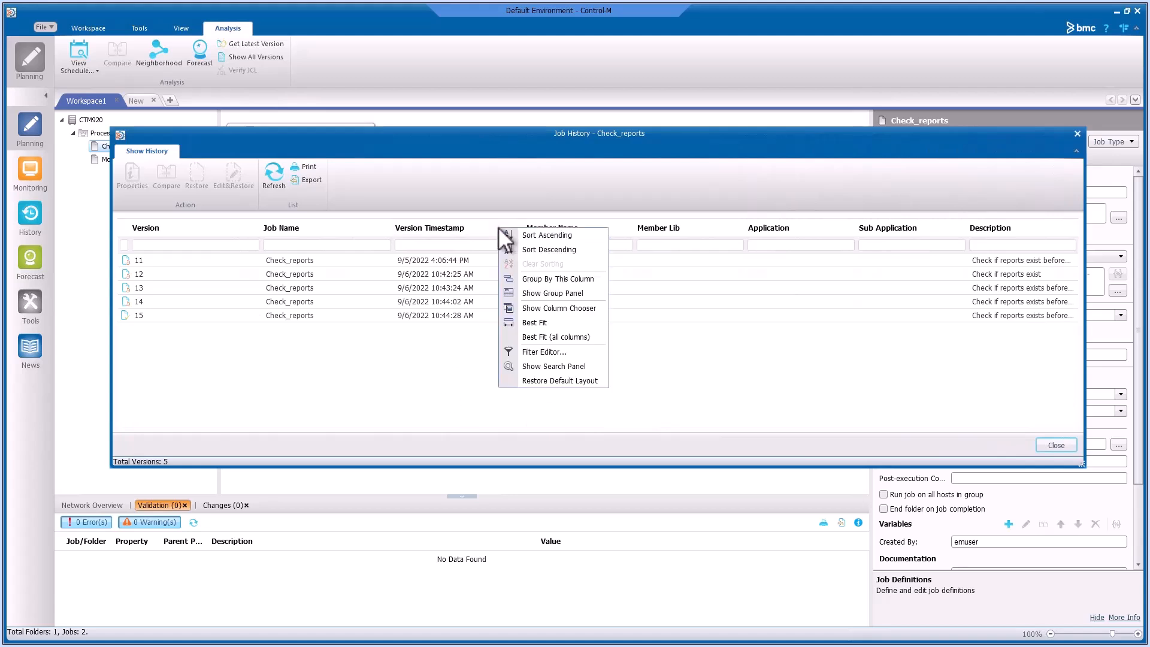
pyautogui.click(552, 309)
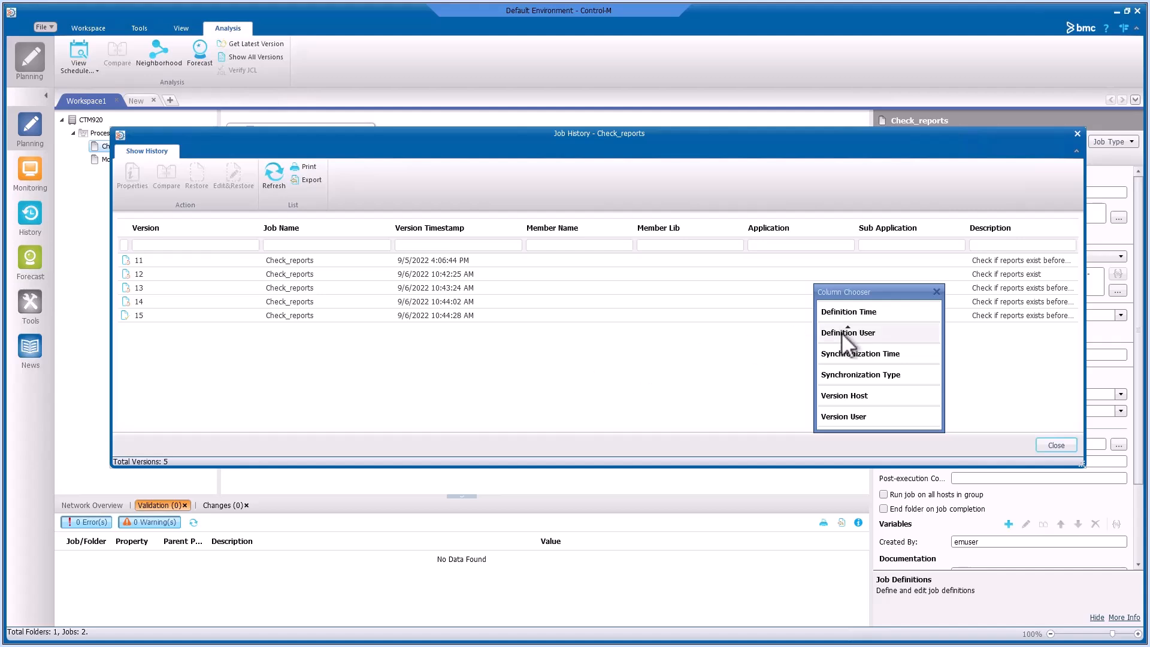
pyautogui.moveTo(840, 333); pyautogui.dragTo(531, 225)
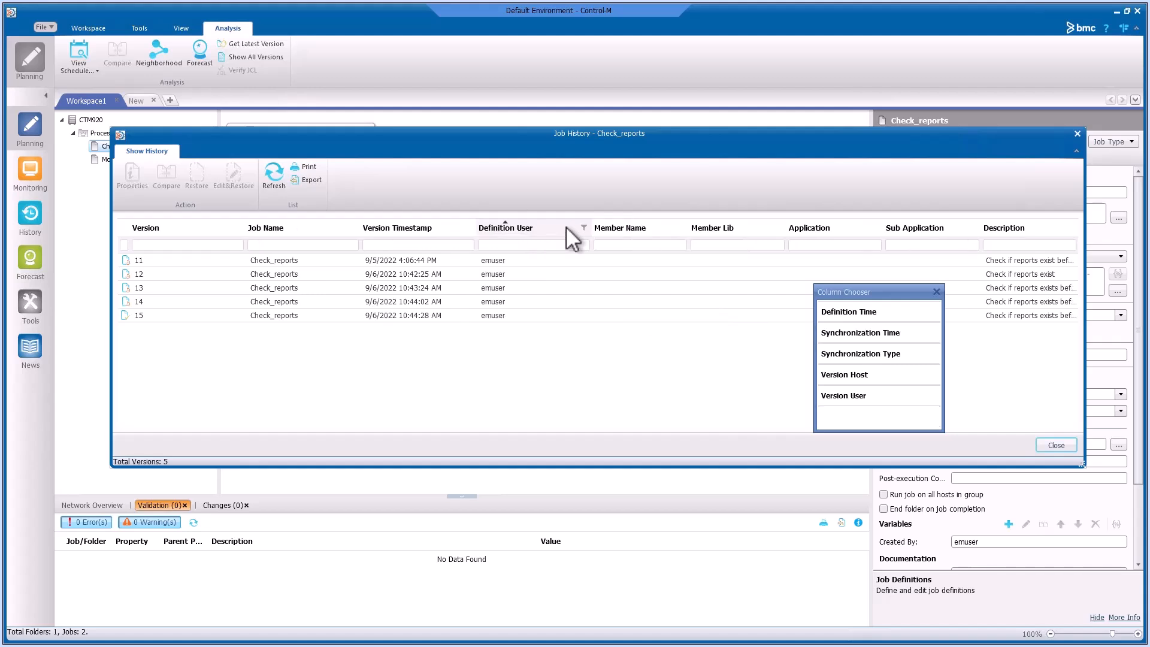
pyautogui.moveTo(839, 312); pyautogui.dragTo(595, 225)
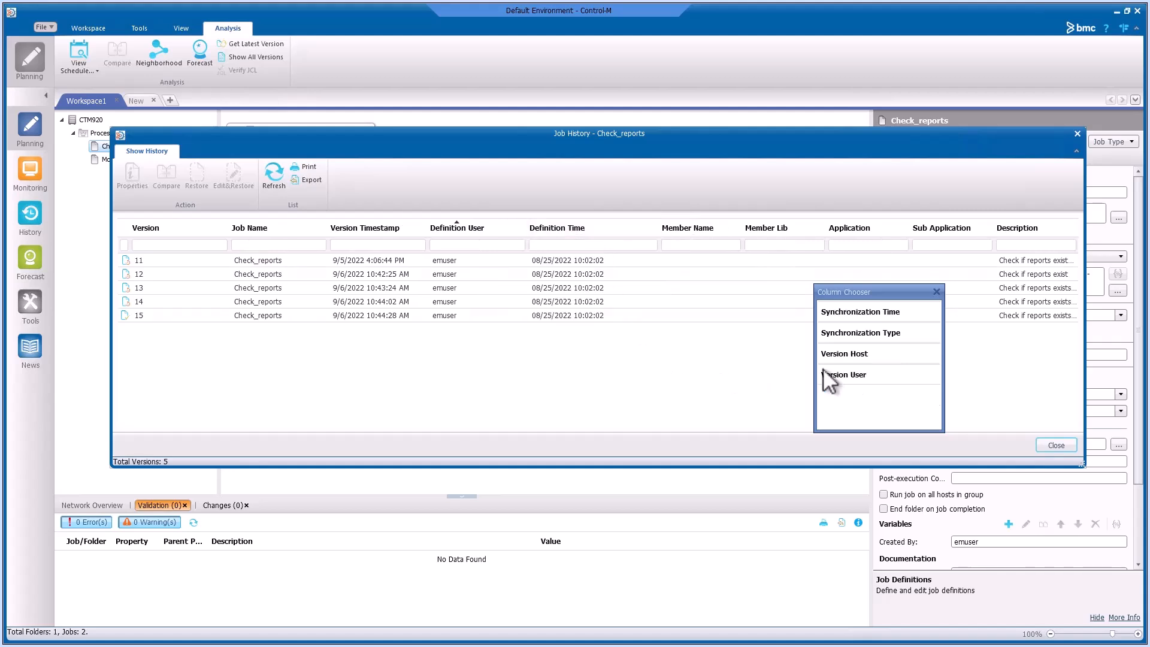
pyautogui.moveTo(838, 371); pyautogui.dragTo(659, 218)
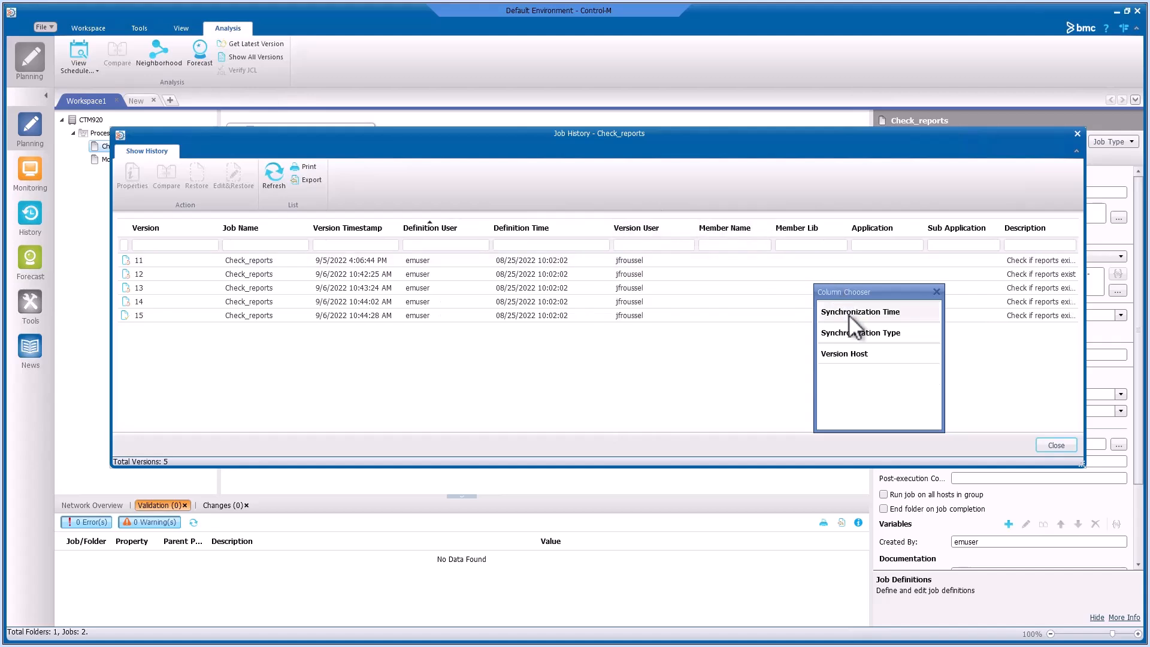
pyautogui.moveTo(848, 314); pyautogui.dragTo(710, 228)
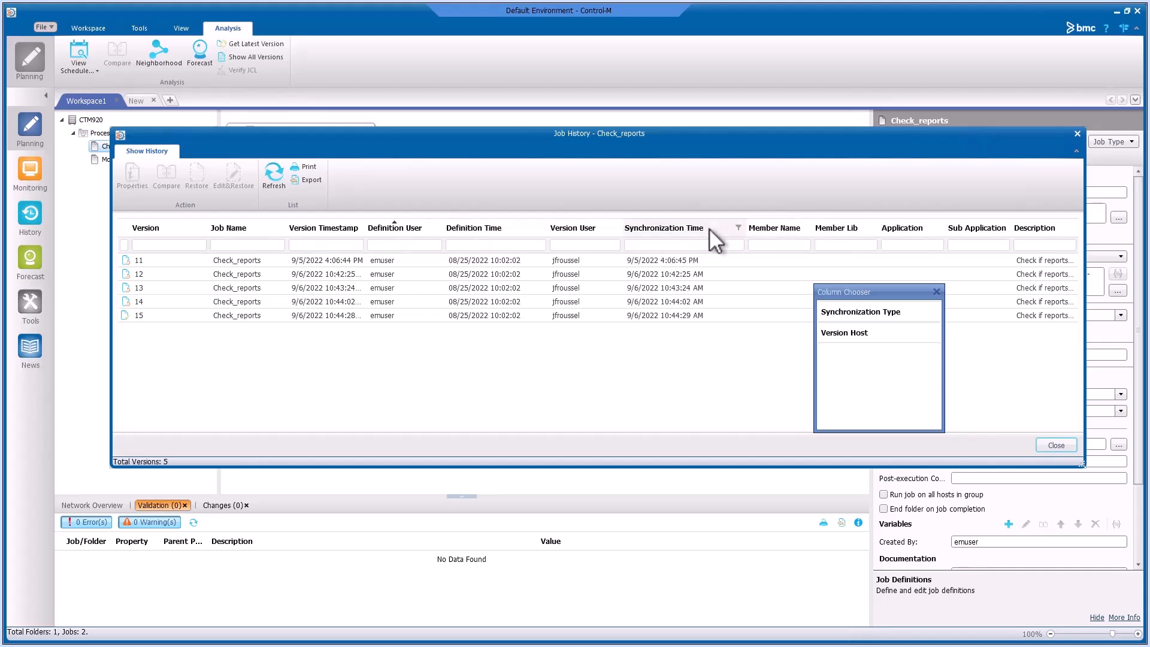
pyautogui.click(939, 292)
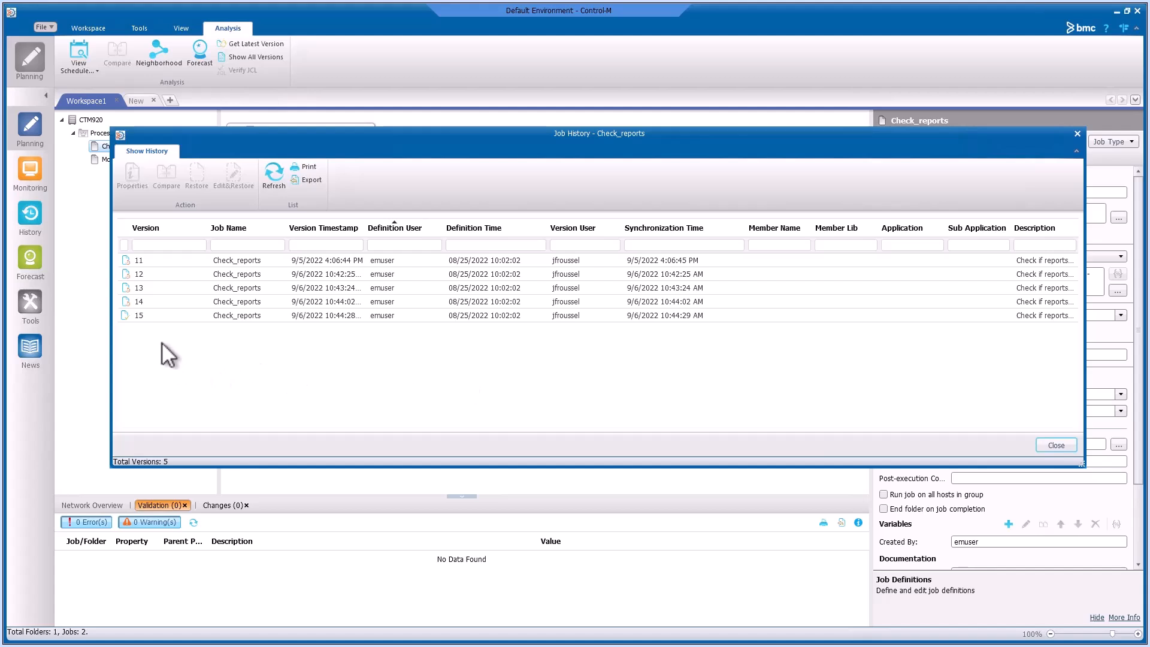
# Compare versions 14 and 15 of the Check_reports job from its history
pyautogui.click(161, 314)
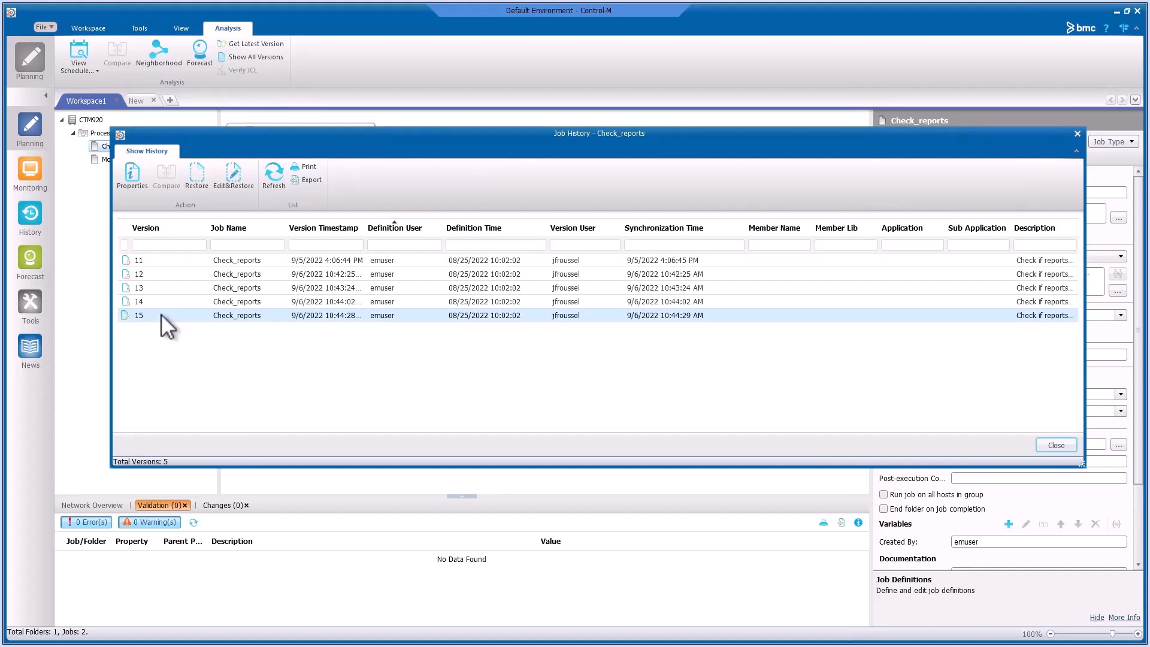
pyautogui.keyDown('ctrl'); pyautogui.click(153, 297); pyautogui.keyUp('ctrl')
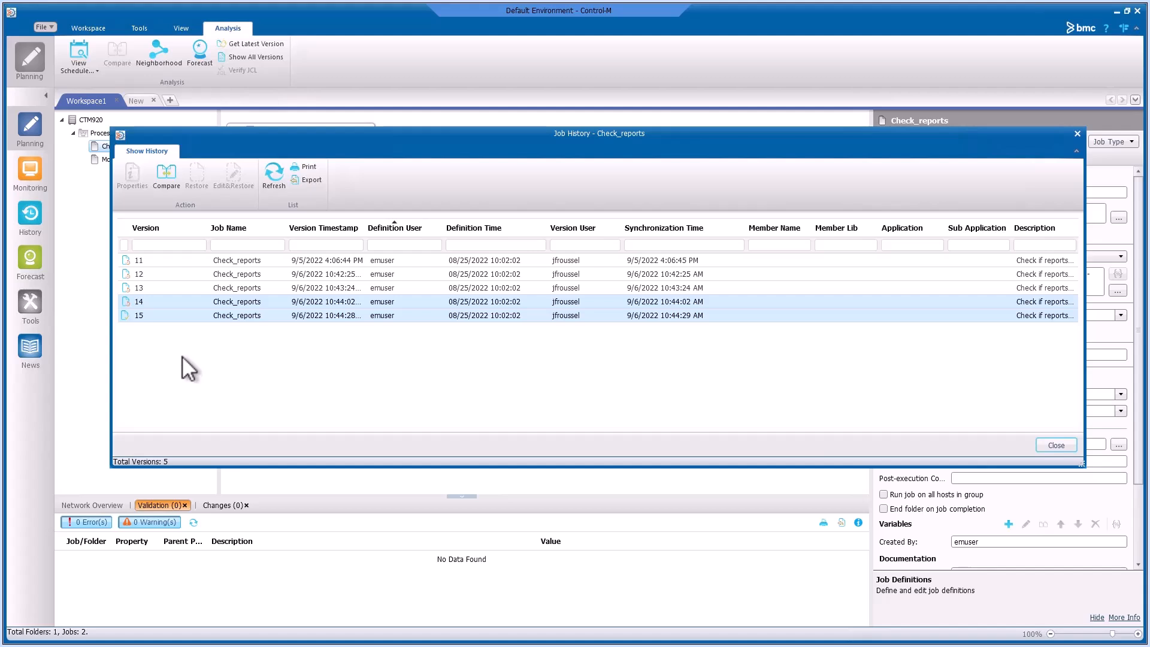
pyautogui.click(167, 173)
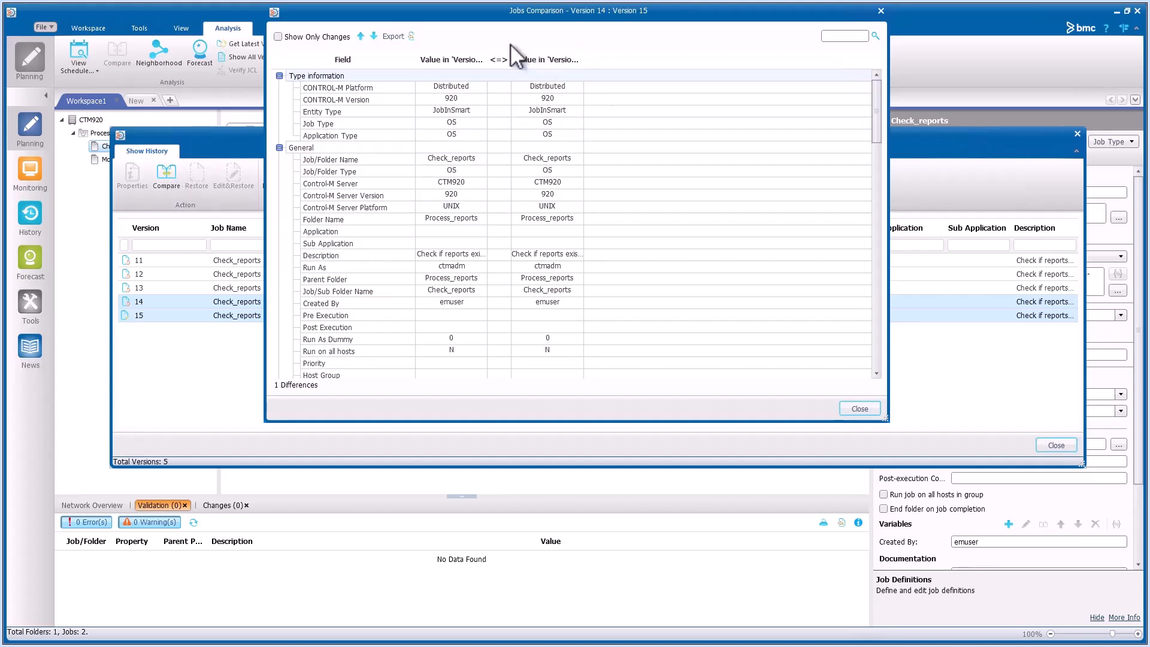
# Widen both version value columns in the jobs comparison and limit the list to show only changes
pyautogui.click(490, 55)
pyautogui.moveTo(488, 53); pyautogui.dragTo(527, 53)
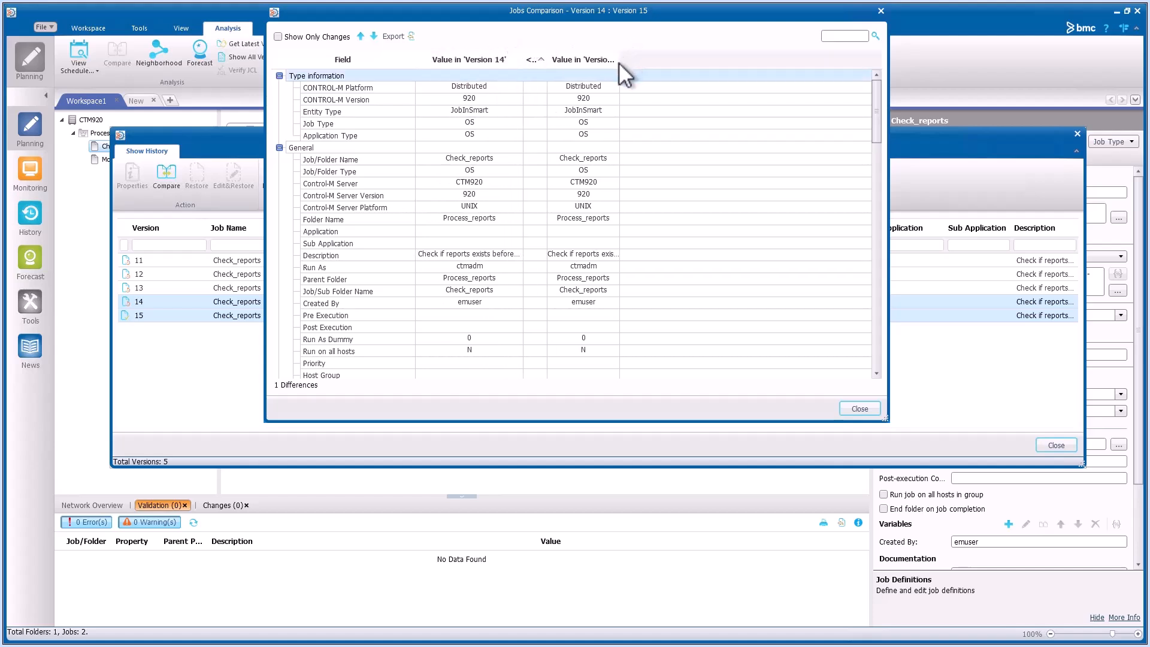
pyautogui.moveTo(620, 59); pyautogui.dragTo(681, 64)
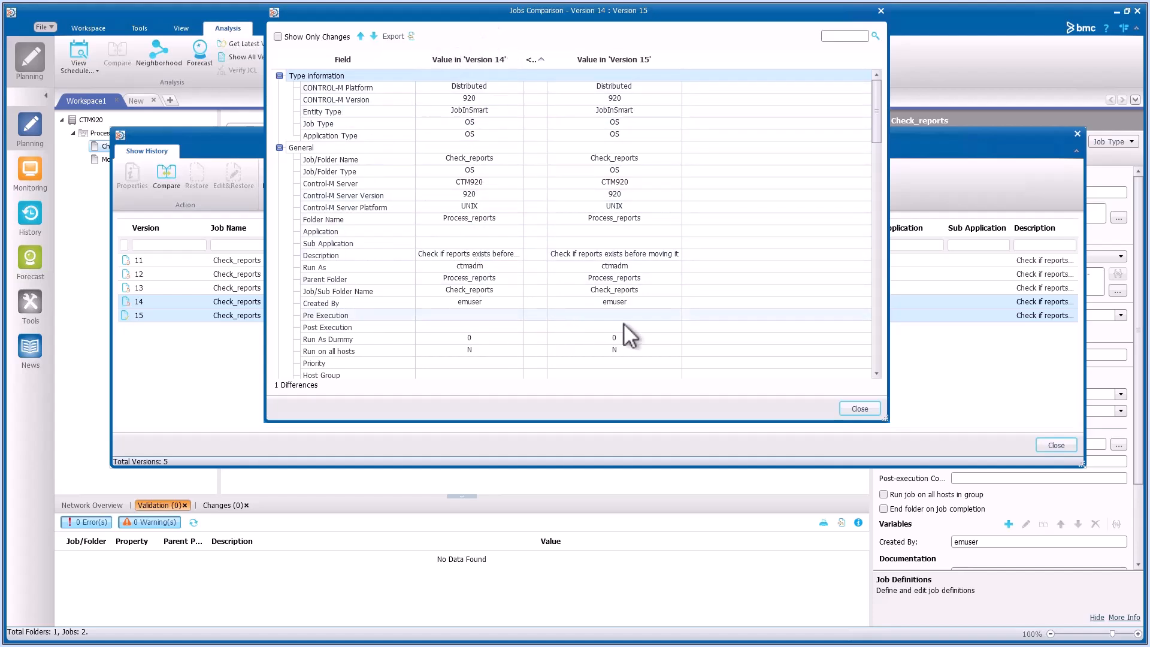
pyautogui.click(278, 37)
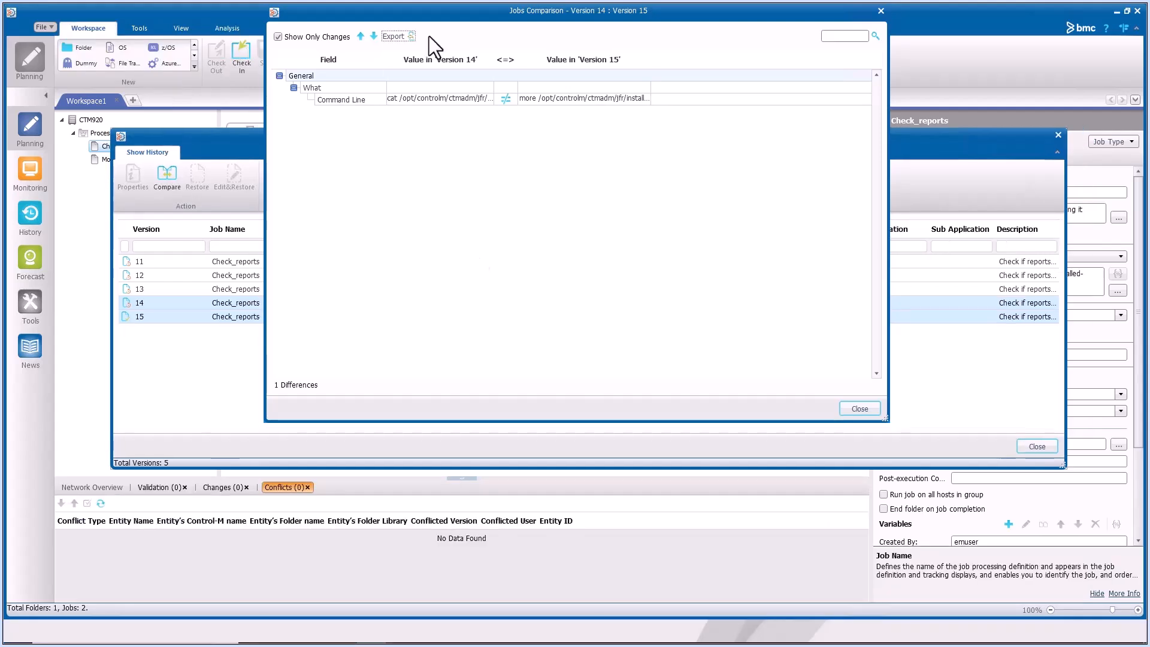
# Export the comparison of versions 14 and 15 as CompareExport.txt on the Desktop and close the jobs comparison
pyautogui.click(393, 36)
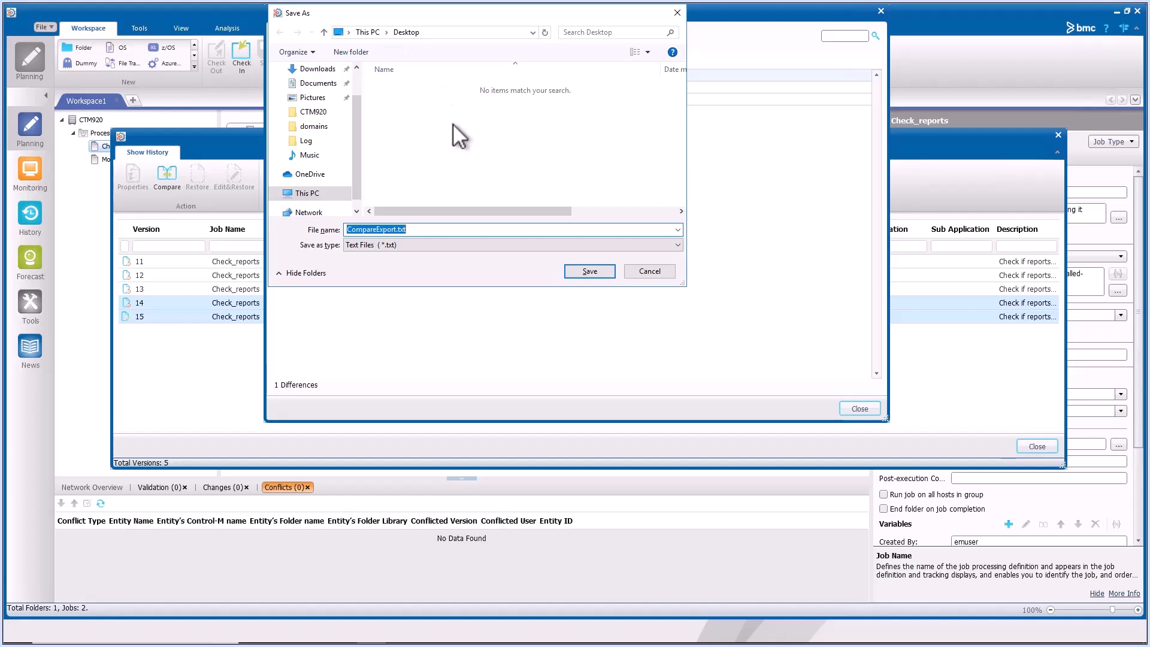
pyautogui.click(587, 271)
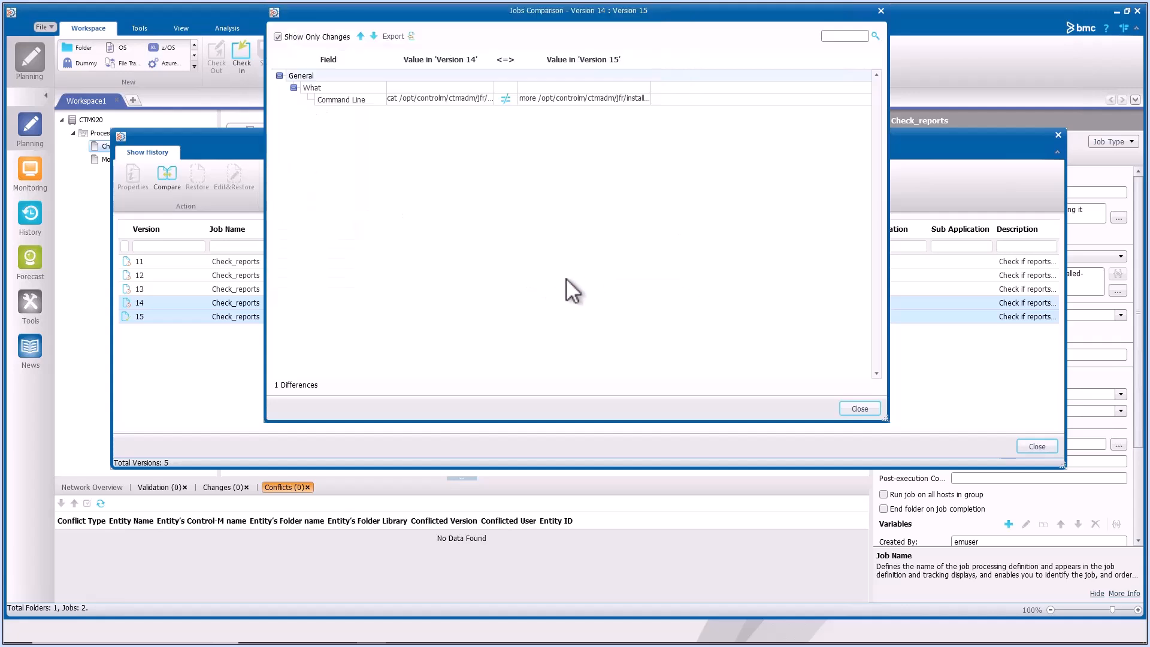
pyautogui.hotkey('alt', 'Tab')
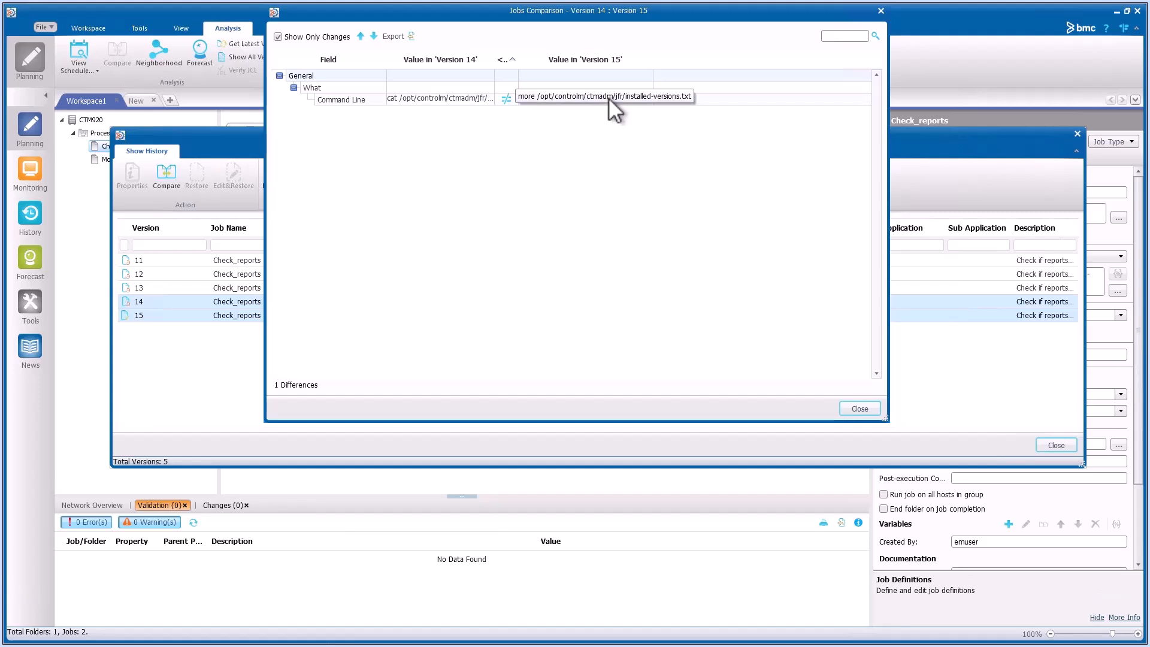
pyautogui.click(861, 409)
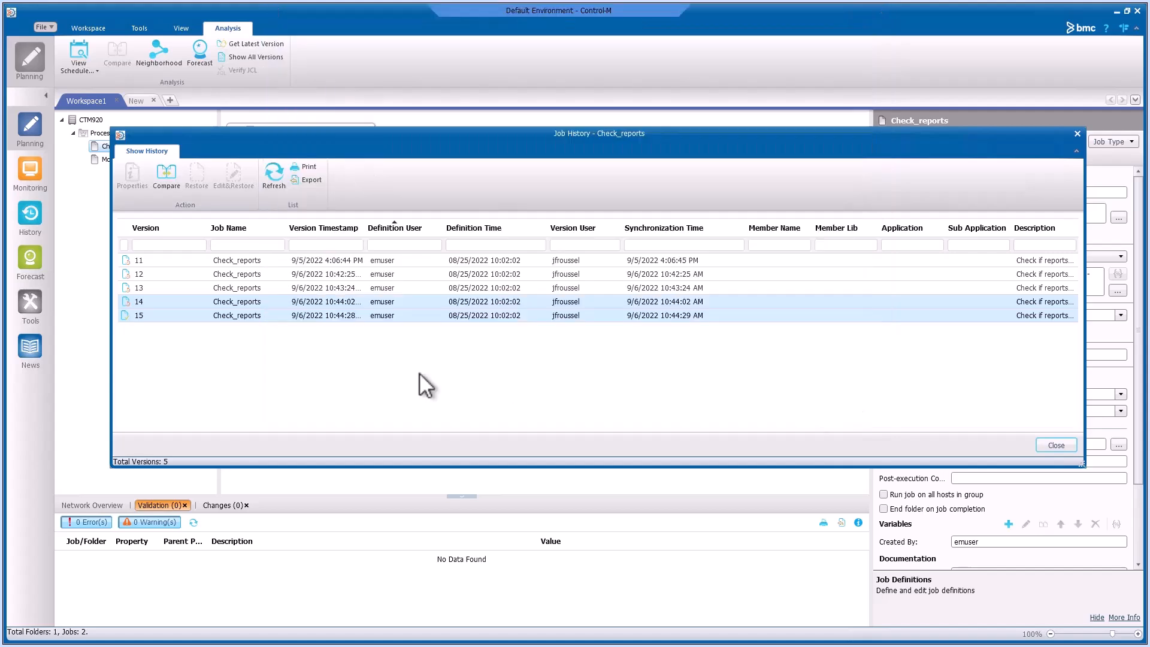
# Restore version 14 of the Check_reports job using Edit&Restore, and close the job history
pyautogui.click(163, 301)
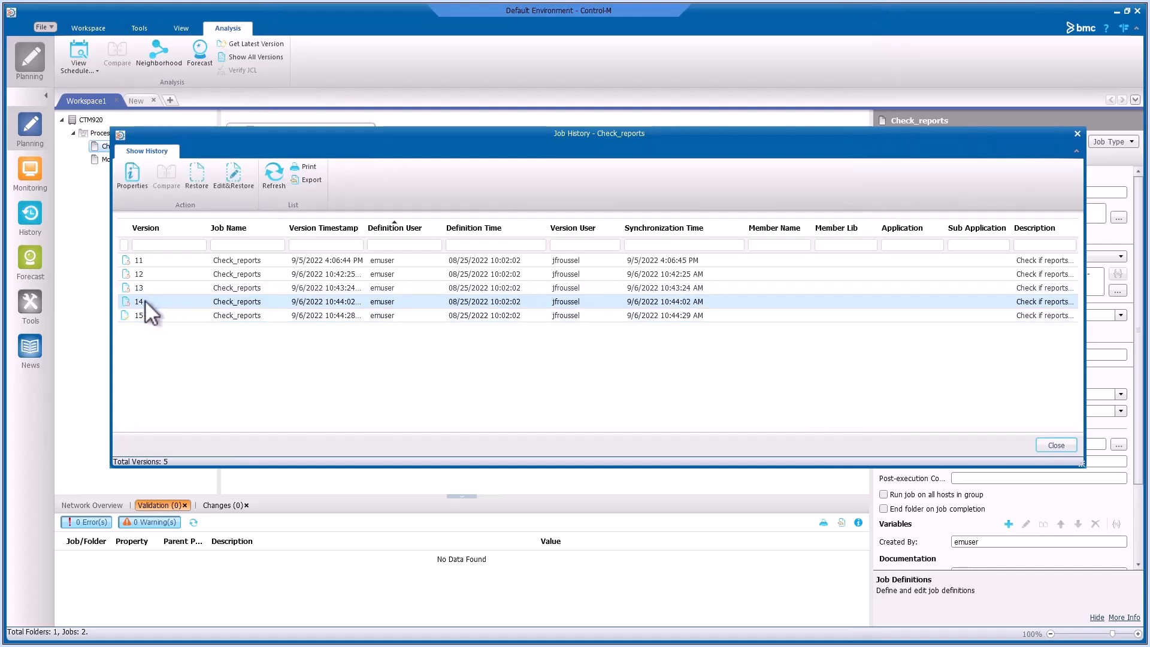
pyautogui.click(238, 183)
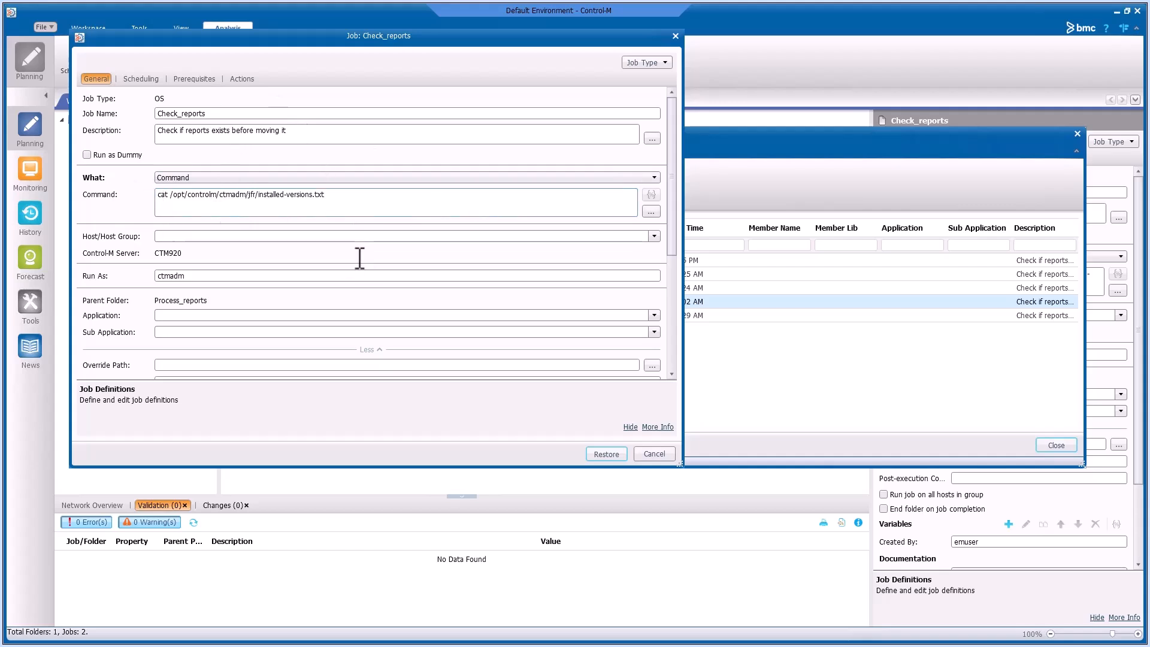
pyautogui.click(606, 455)
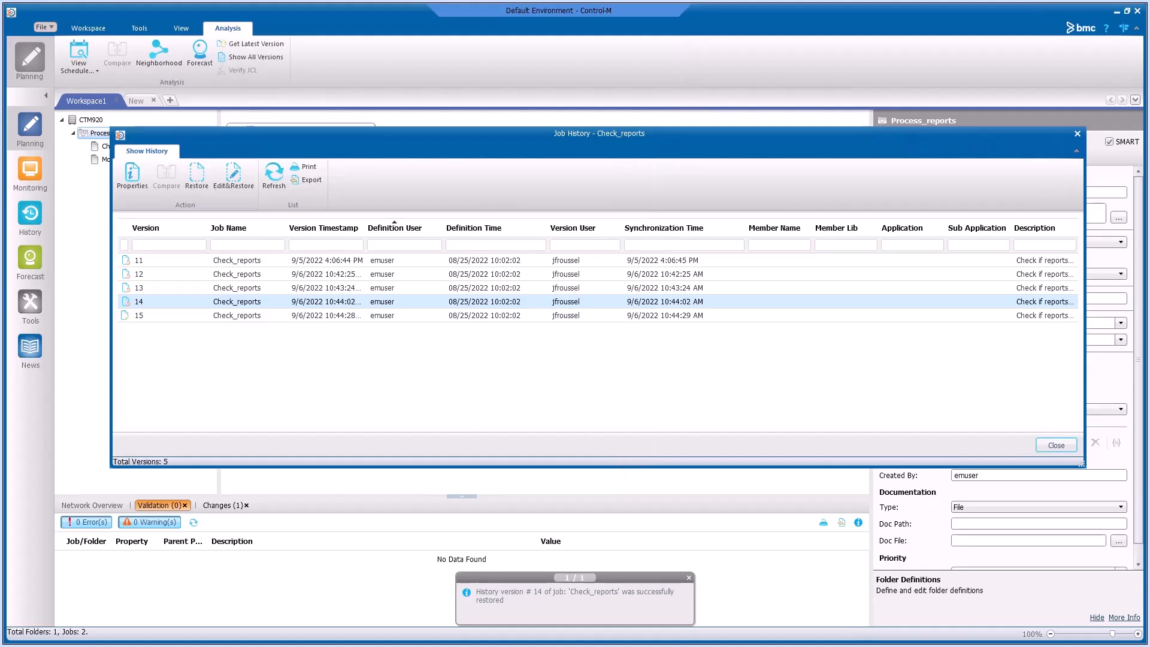
pyautogui.click(1057, 444)
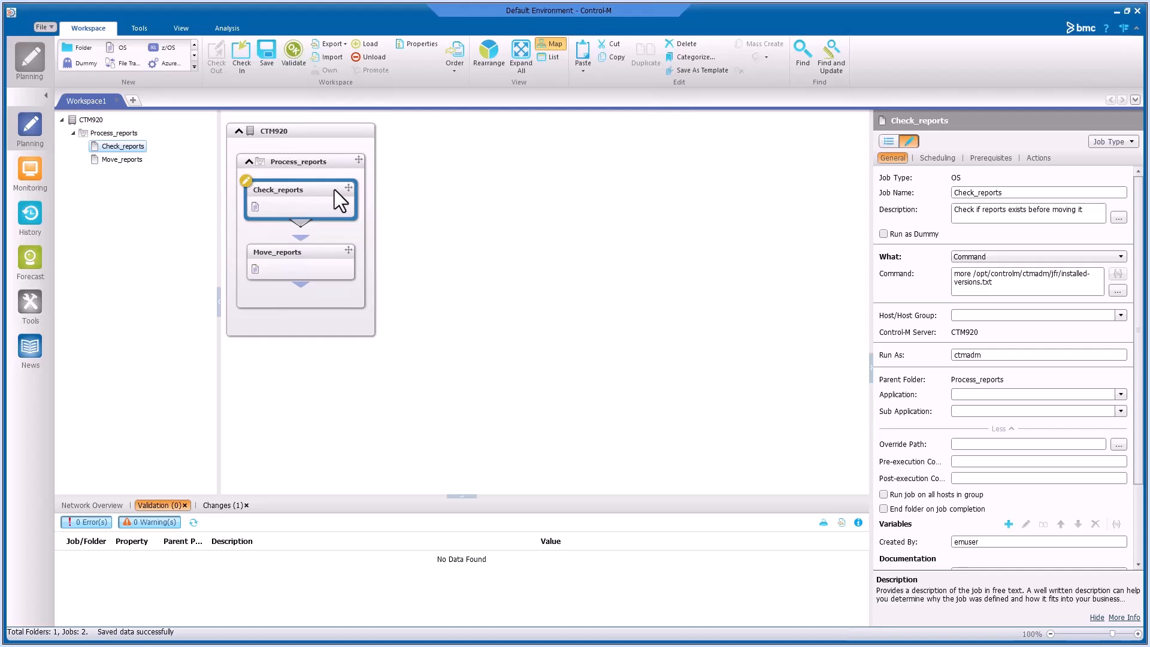
# Load the Monthly_reports folder of the CTM920 server into a new Planning workspace
pyautogui.click(132, 99)
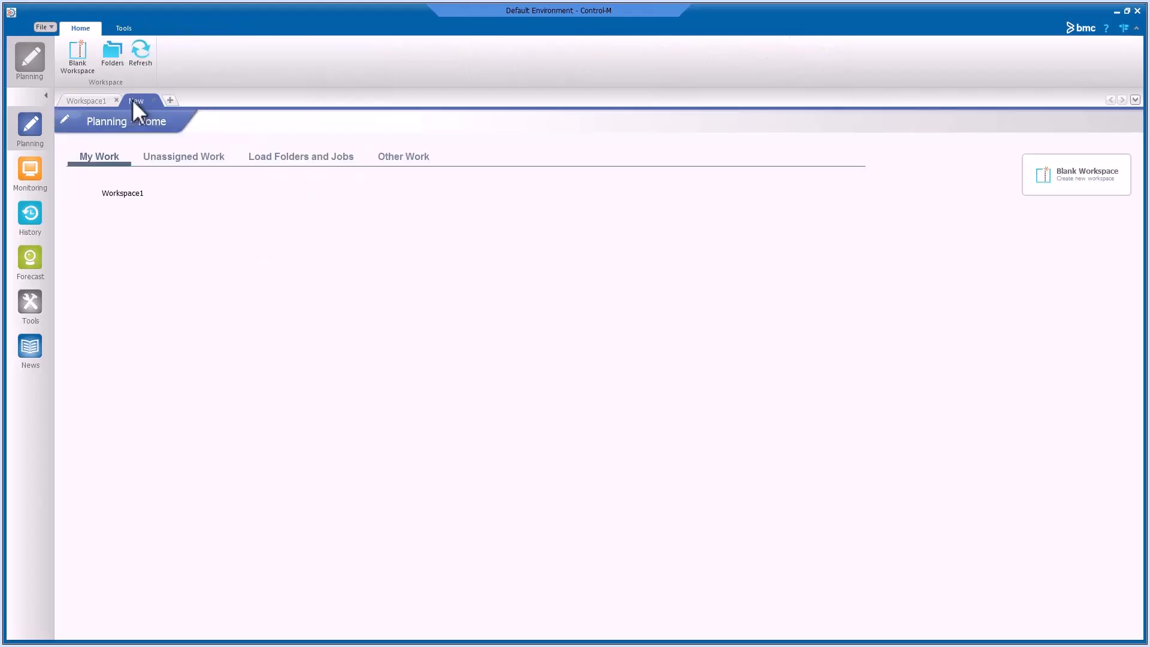
pyautogui.click(311, 153)
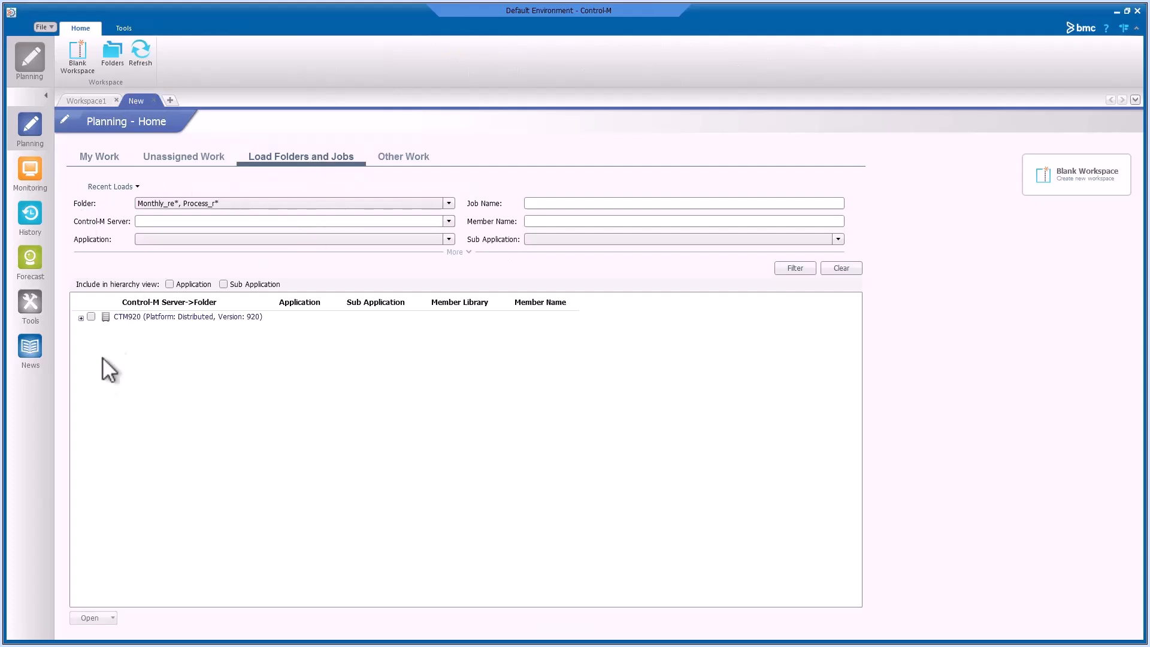
pyautogui.click(81, 318)
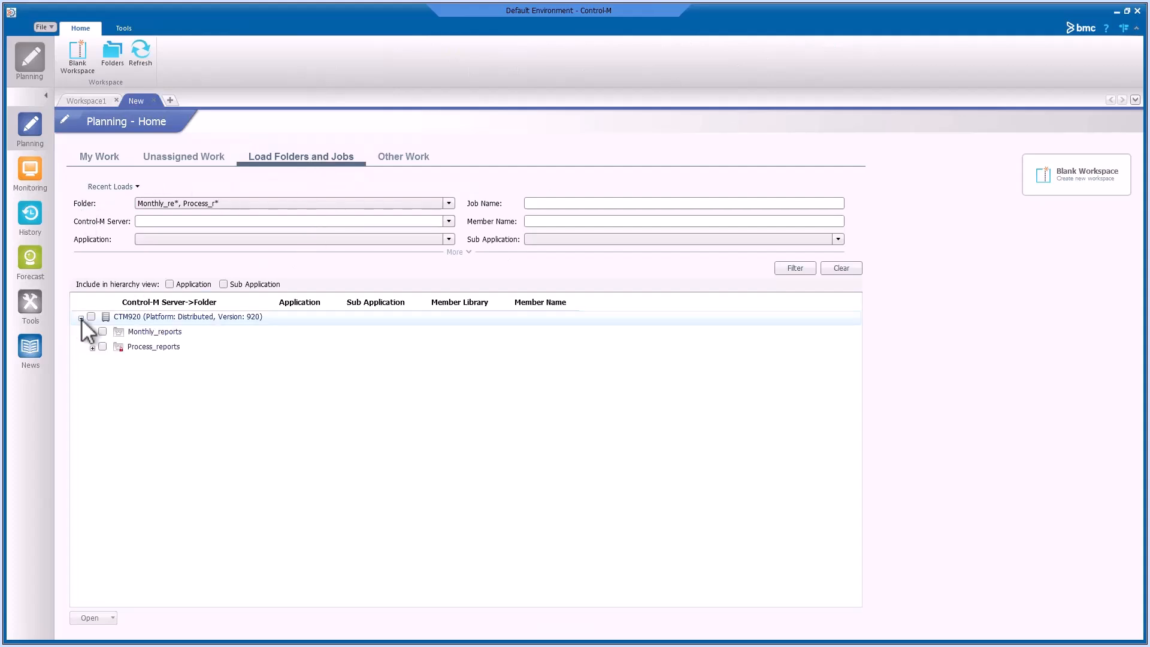
pyautogui.click(102, 332)
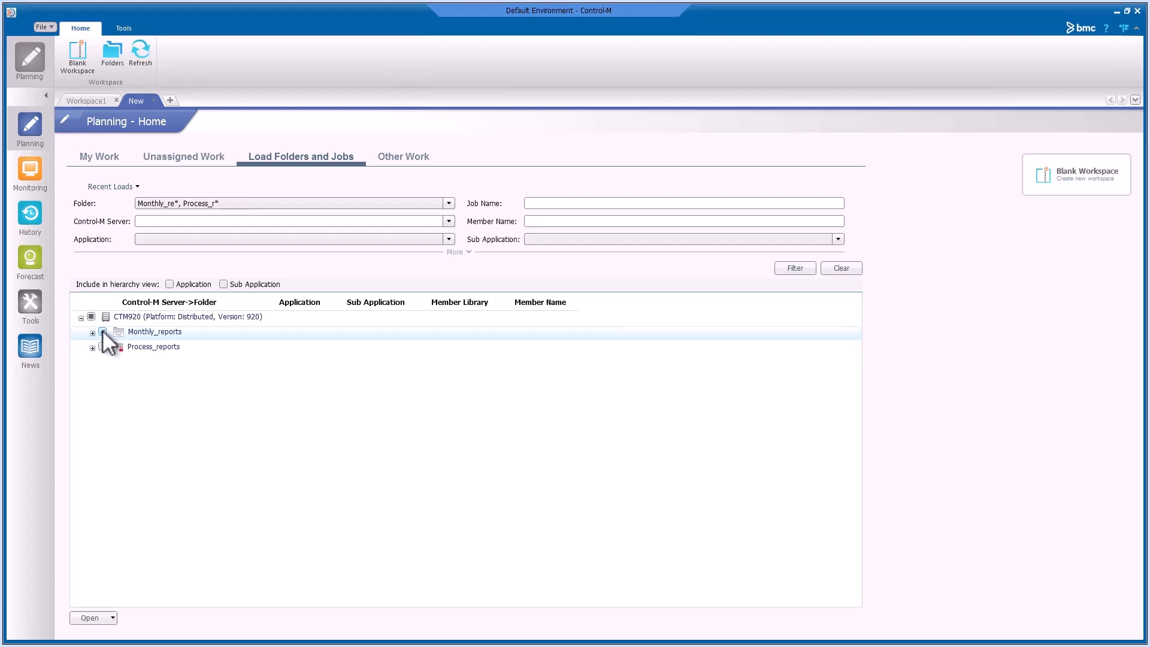
pyautogui.click(90, 617)
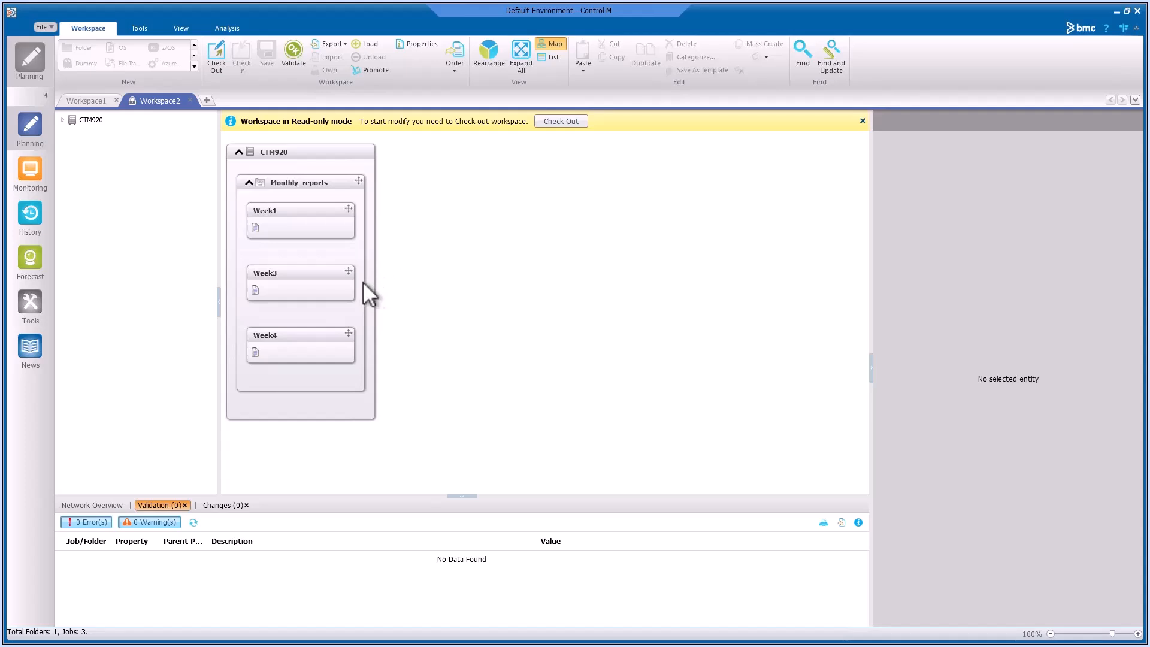
# Open the Versions manager and set its filter to Control-M server CTM920 and folder Monthly_reports
pyautogui.click(141, 26)
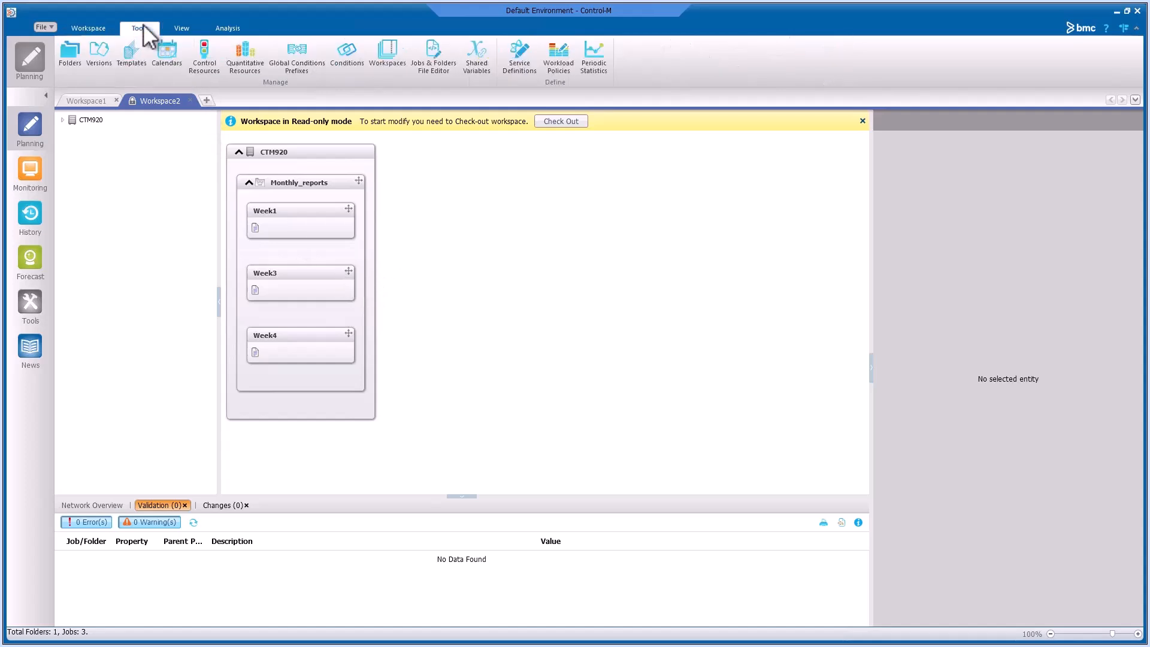
pyautogui.click(98, 49)
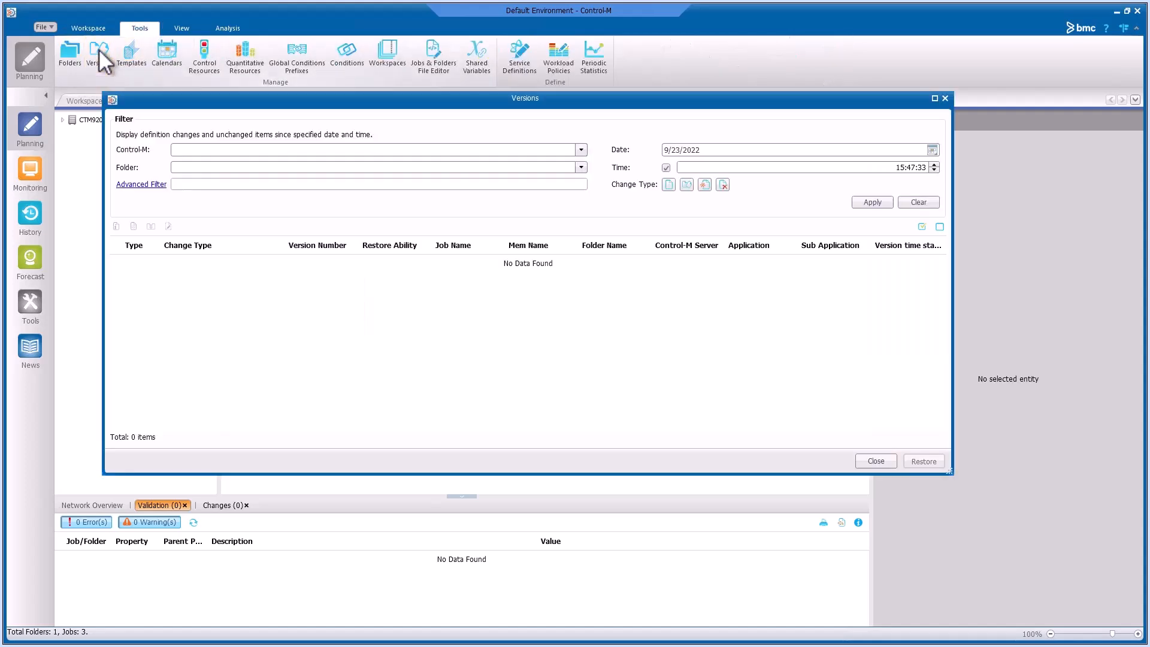
pyautogui.click(581, 150)
pyautogui.click(181, 178)
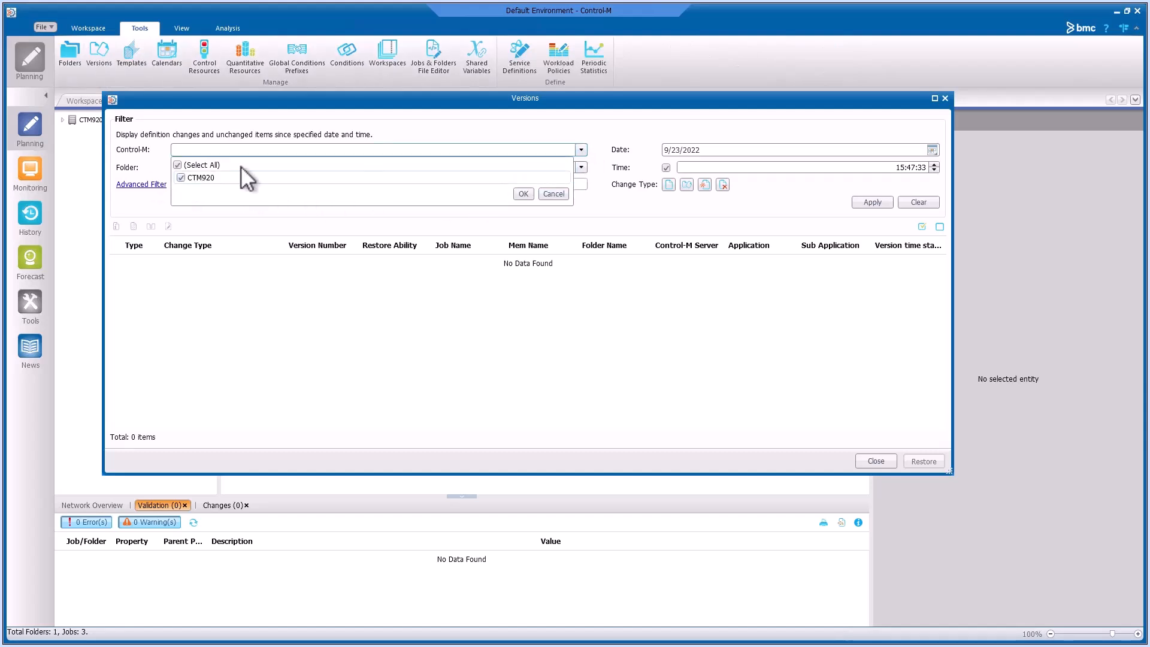
pyautogui.click(523, 194)
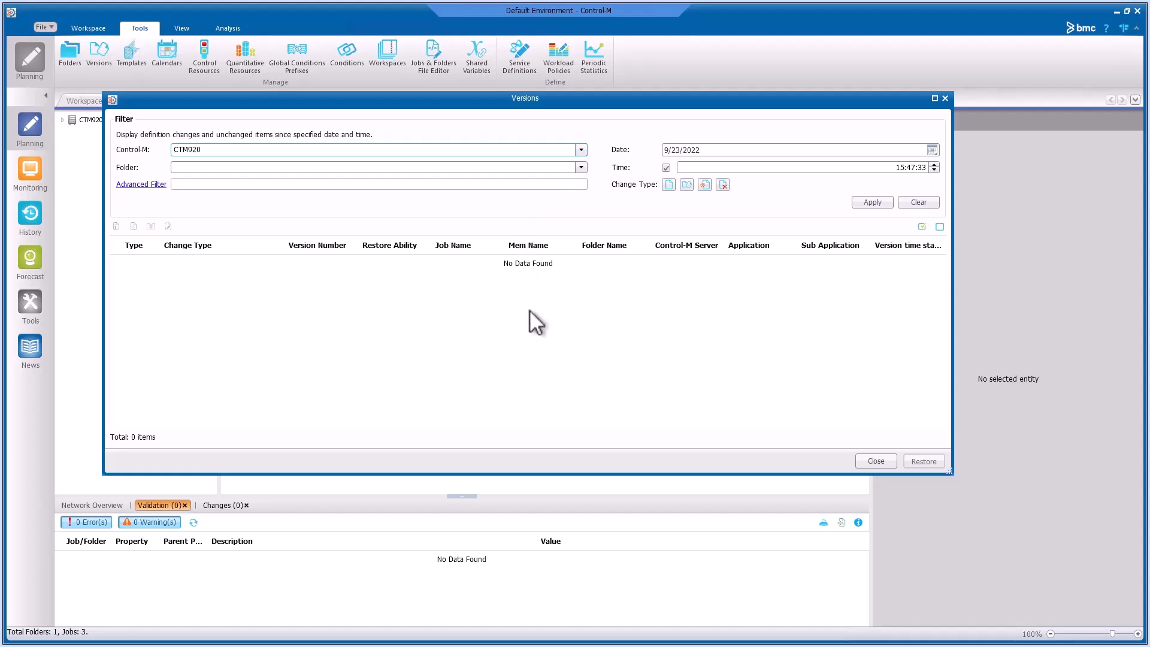
pyautogui.click(581, 168)
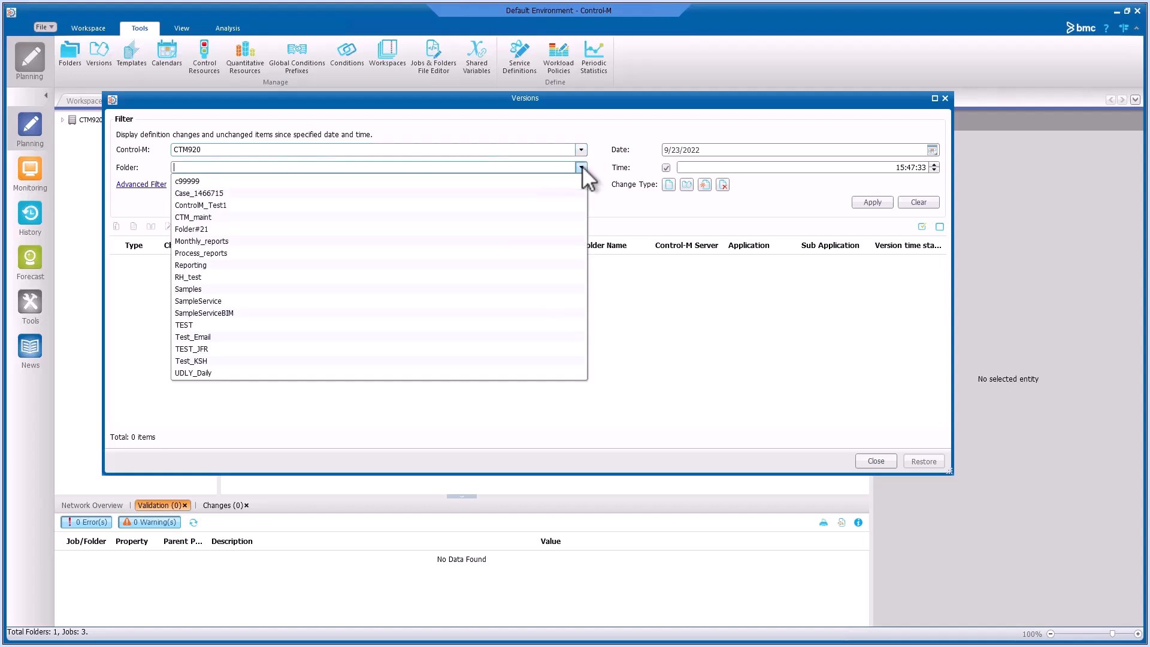
pyautogui.click(228, 239)
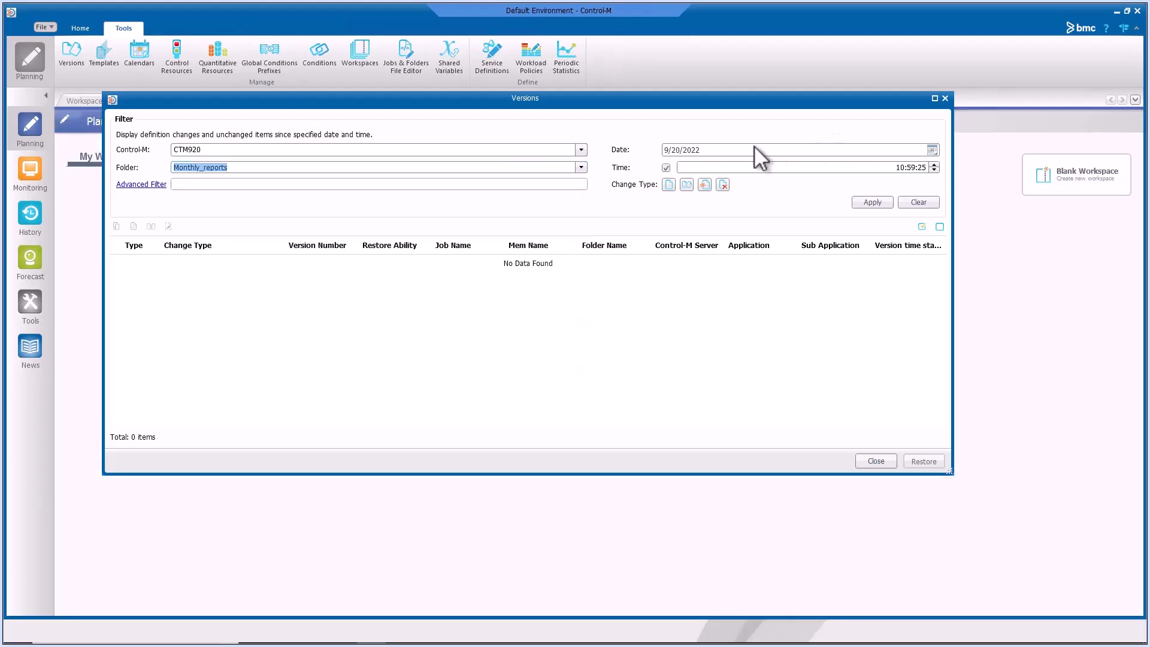
# Set the versions filter date to 9/1/2022 and apply the filter
pyautogui.click(933, 150)
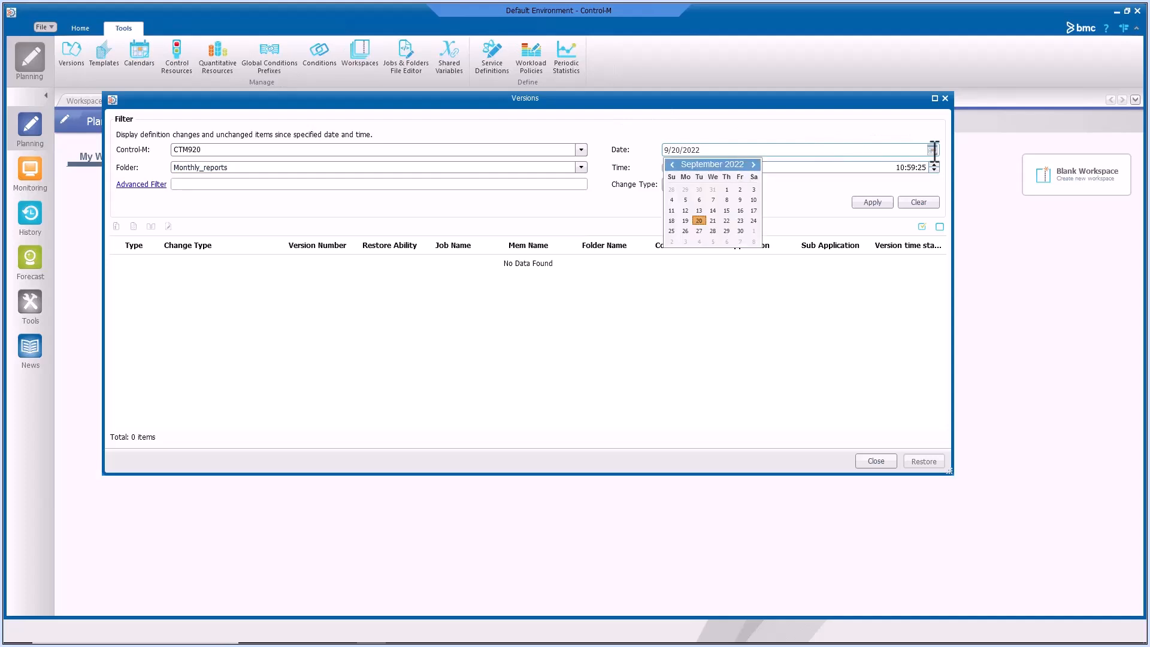
pyautogui.click(727, 189)
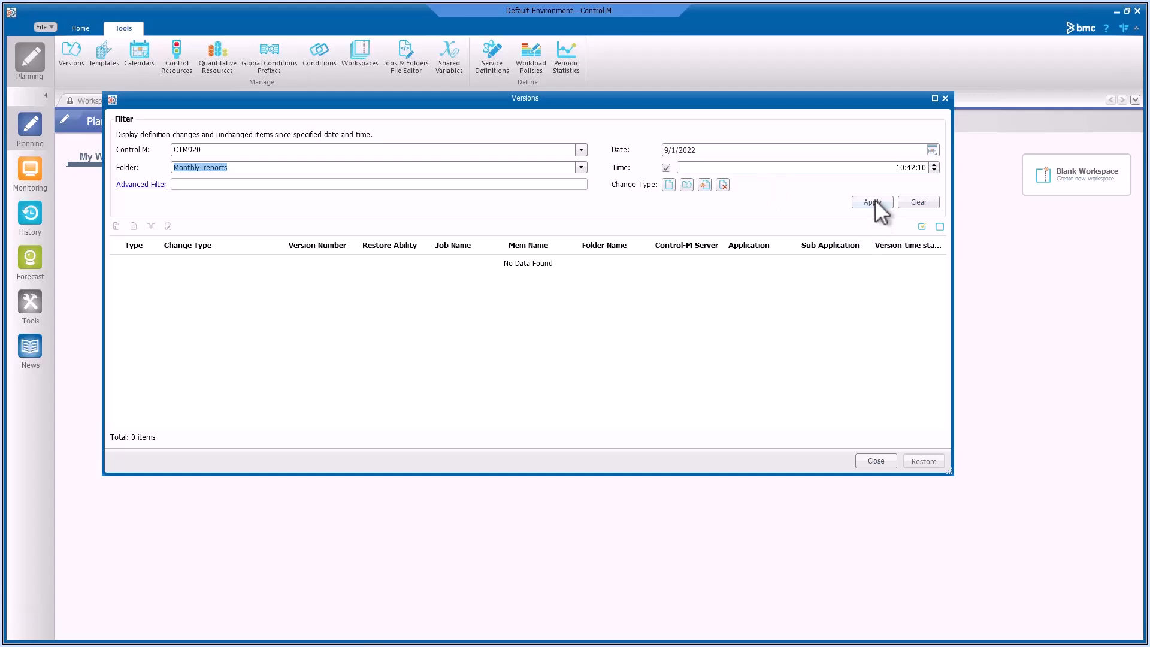
pyautogui.click(874, 203)
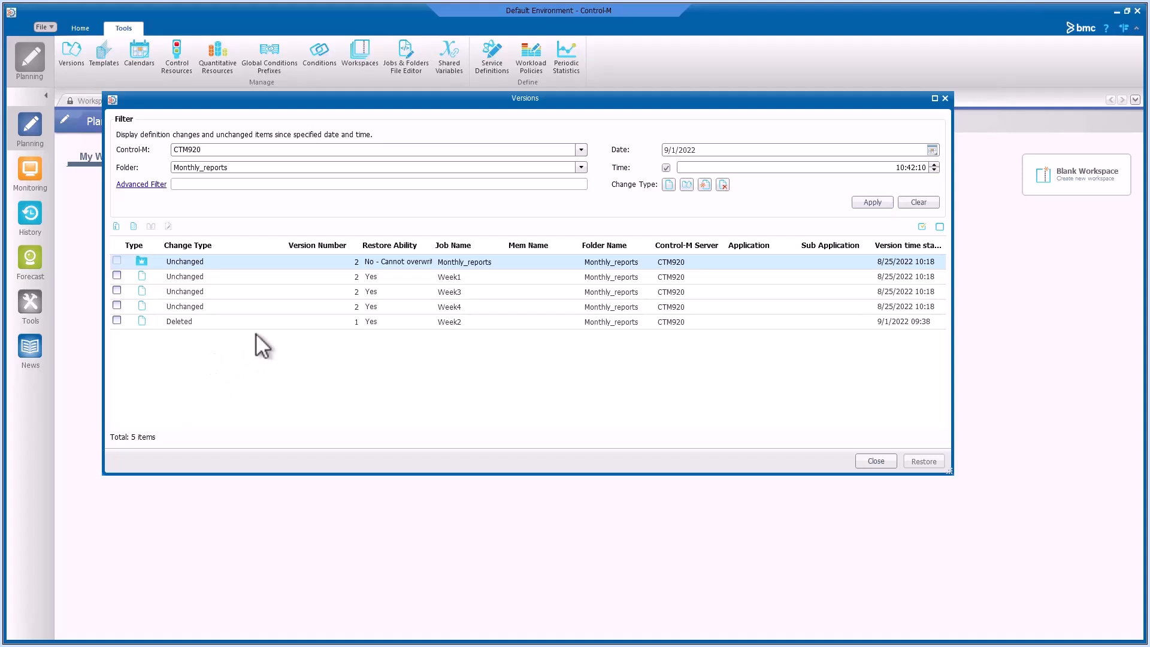
# Restore the deleted Week2 job of the Monthly_reports folder and close the Versions manager
pyautogui.click(117, 320)
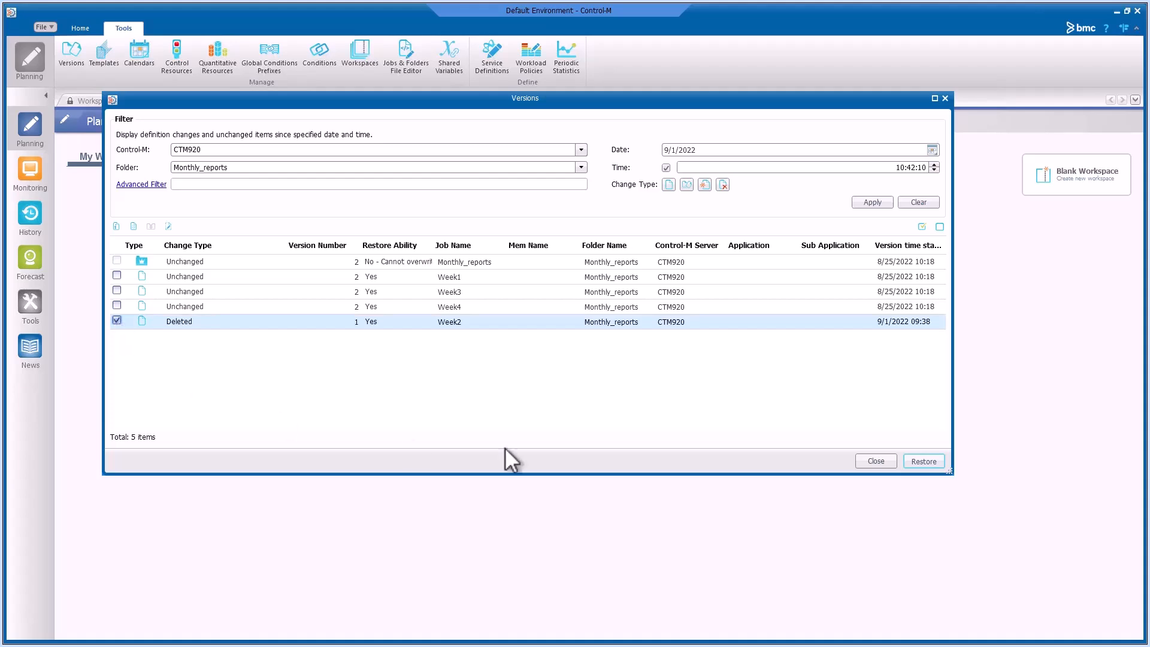
pyautogui.click(918, 462)
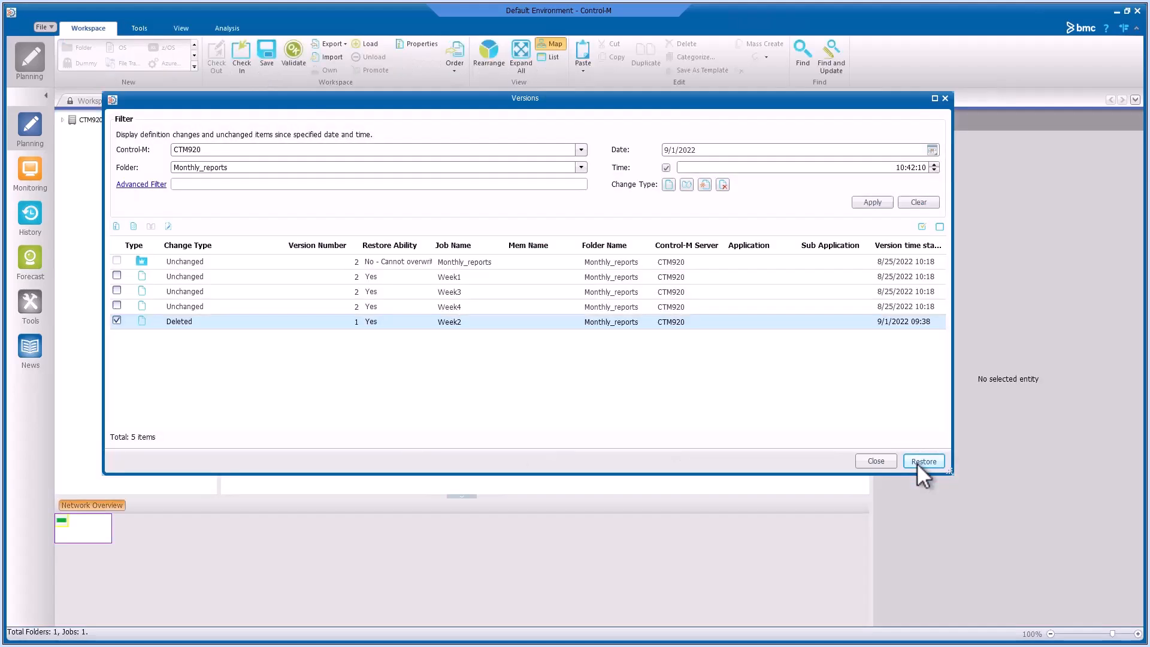
pyautogui.click(866, 461)
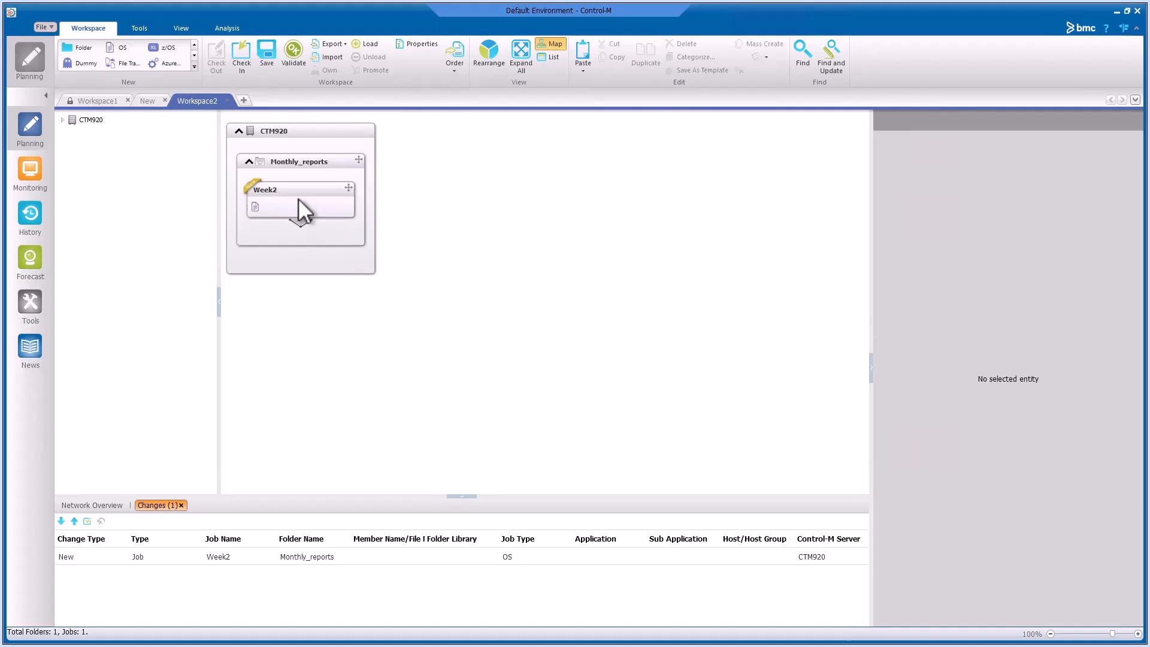
# Check in the workspace containing the restored Week2 job and finish the check-in
pyautogui.click(244, 48)
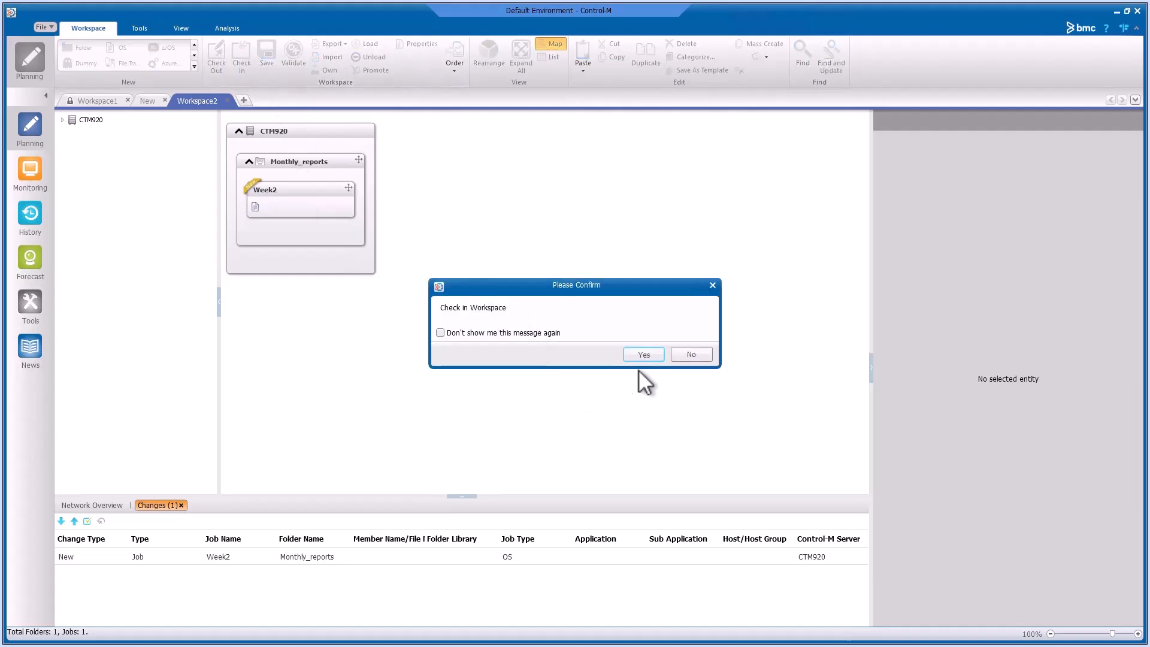
pyautogui.click(650, 357)
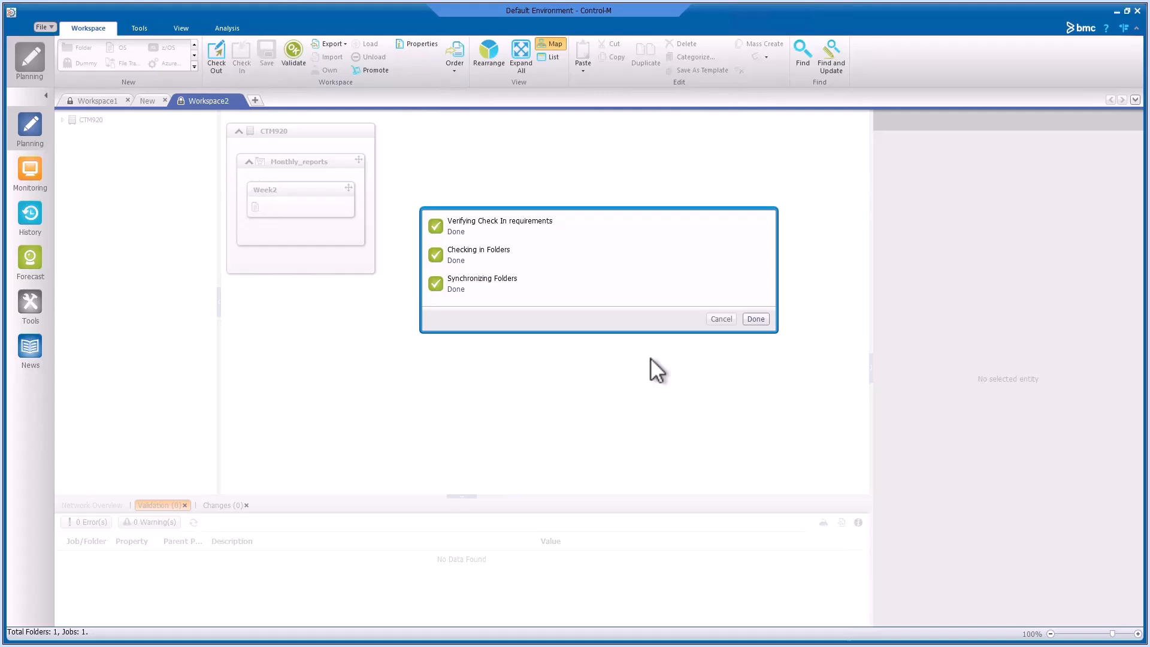
pyautogui.click(756, 319)
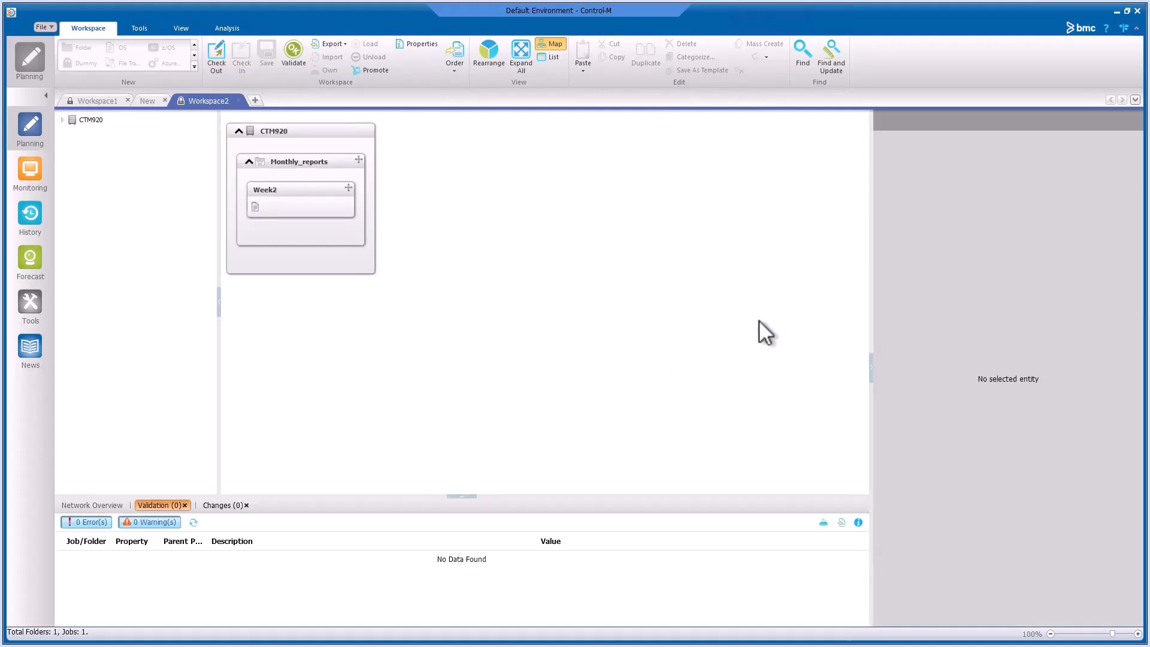
# Close the checked-in workspace and reload the complete Monthly_reports folder from the CTM920 server
pyautogui.click(238, 99)
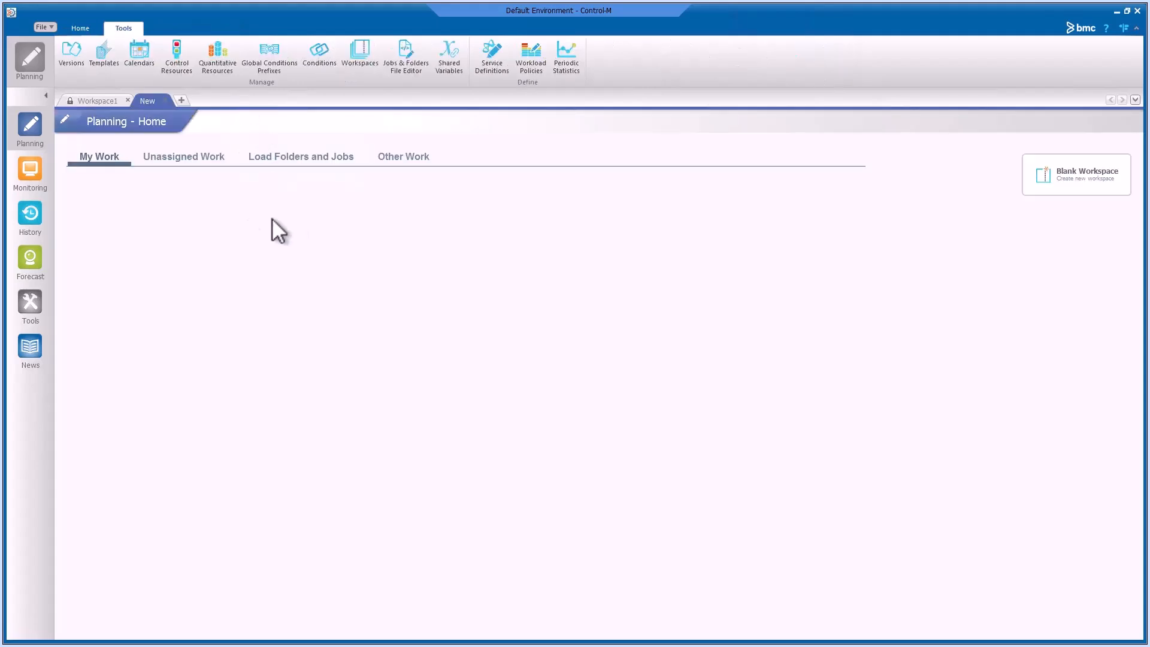
pyautogui.click(321, 156)
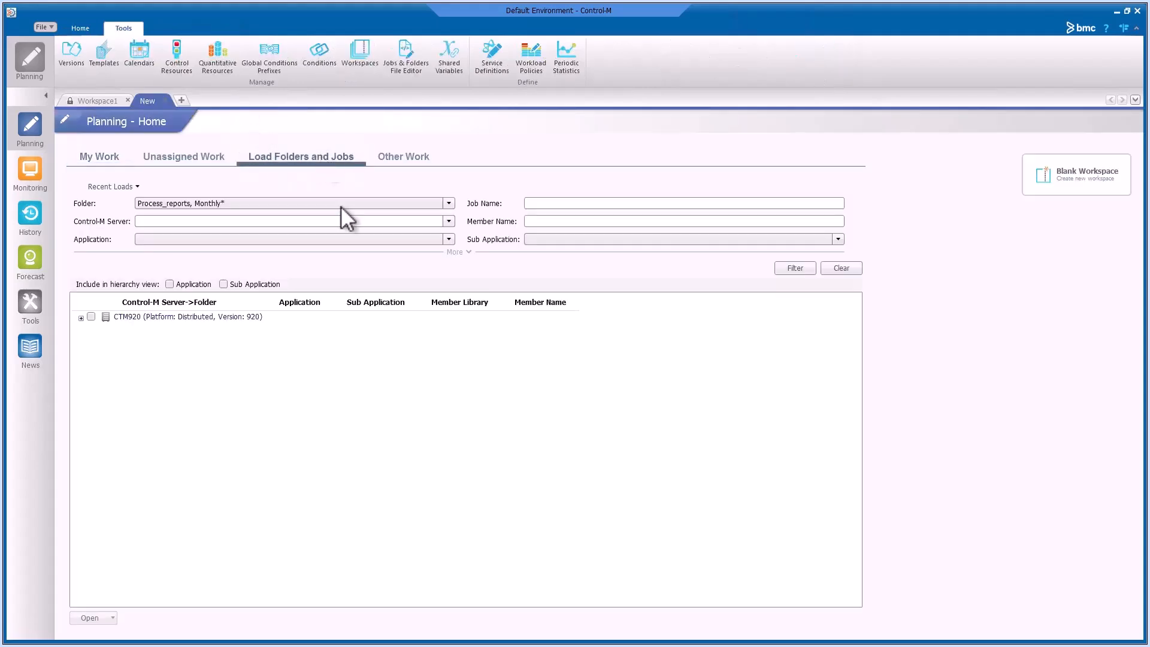
pyautogui.click(81, 318)
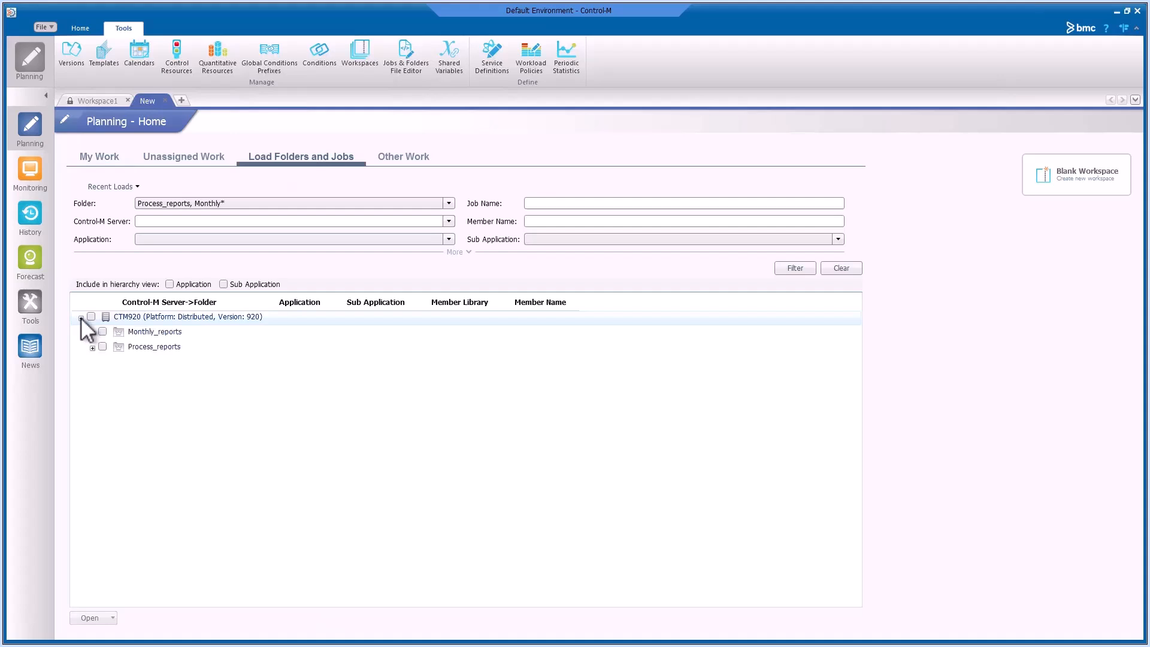
pyautogui.click(103, 332)
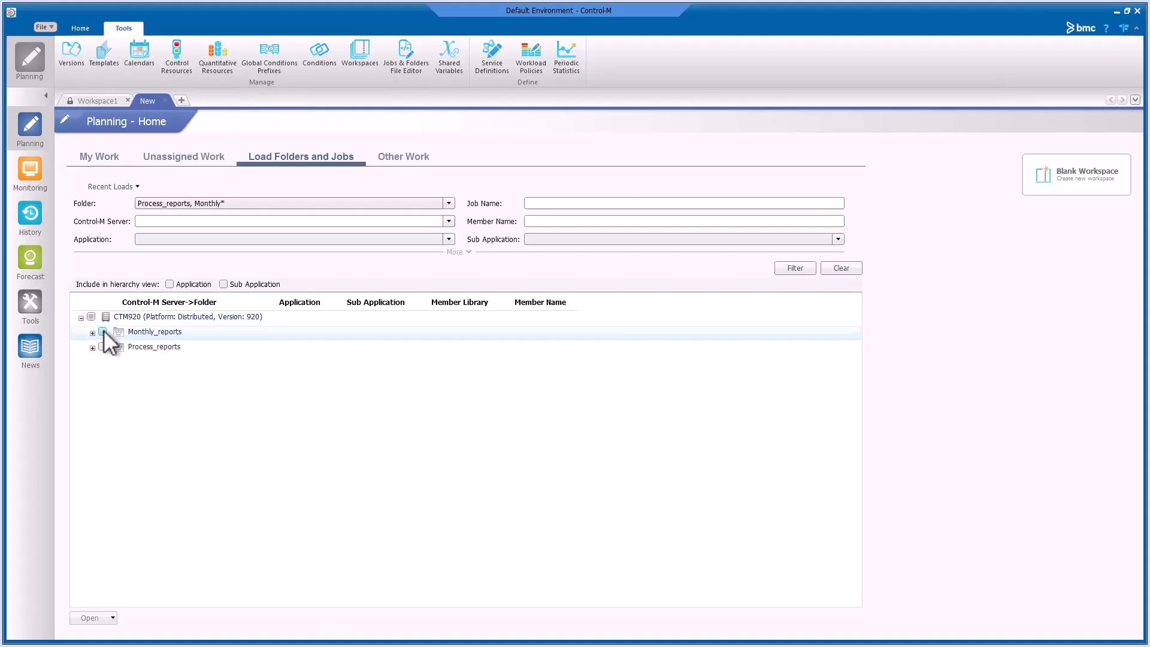
pyautogui.click(90, 618)
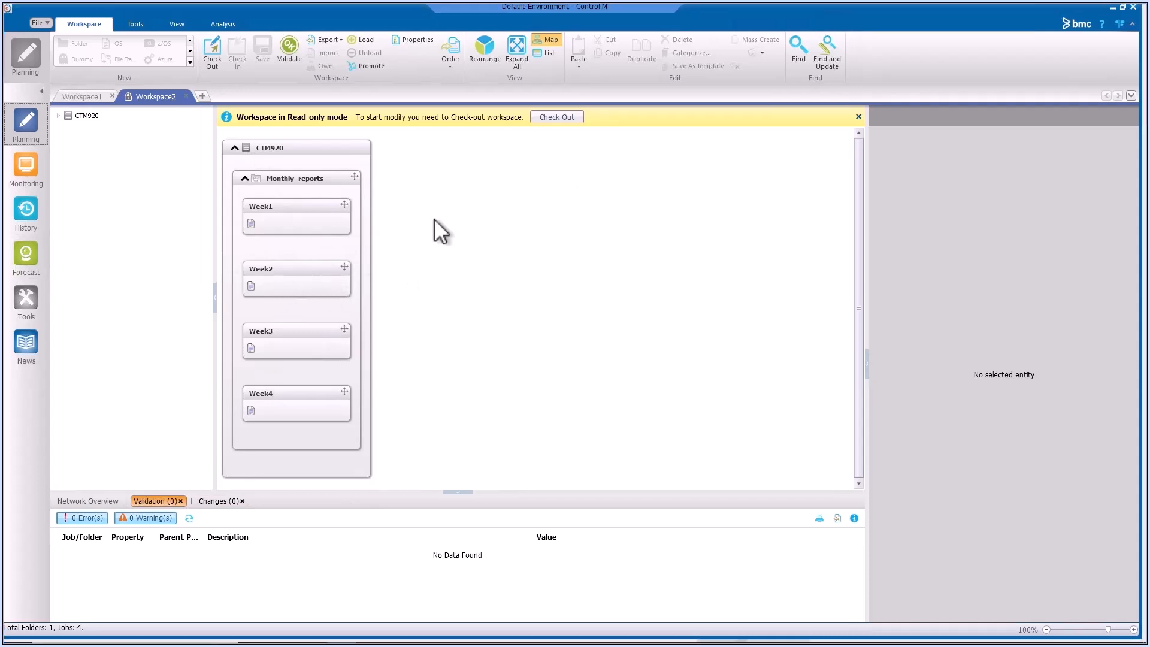
# Switch to Control-M Configuration Manager, open the advanced Control-M/EM system parameters in a widened window, and filter the names by "vm"
pyautogui.hotkey('alt', 'Tab')
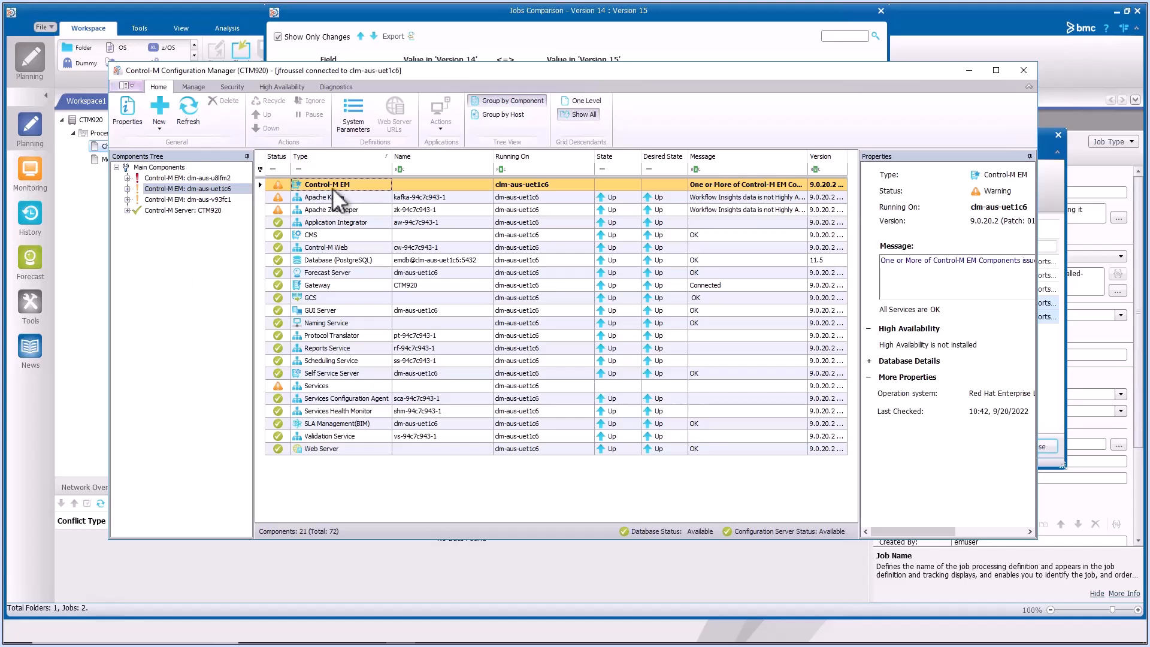
pyautogui.click(356, 99)
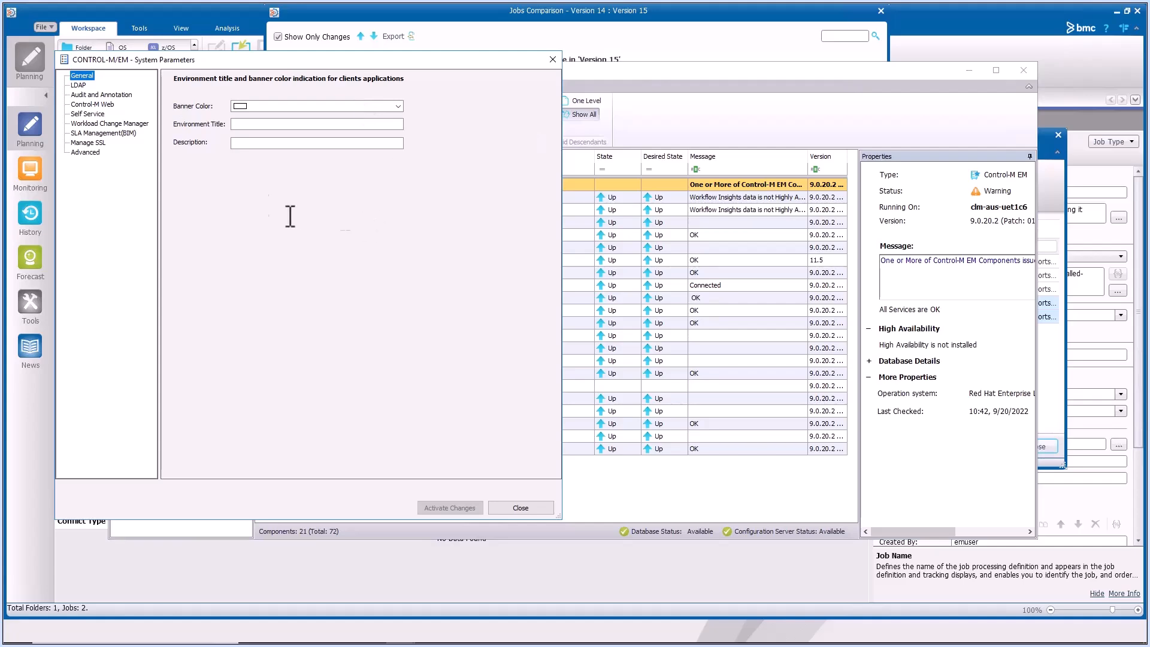
pyautogui.click(87, 152)
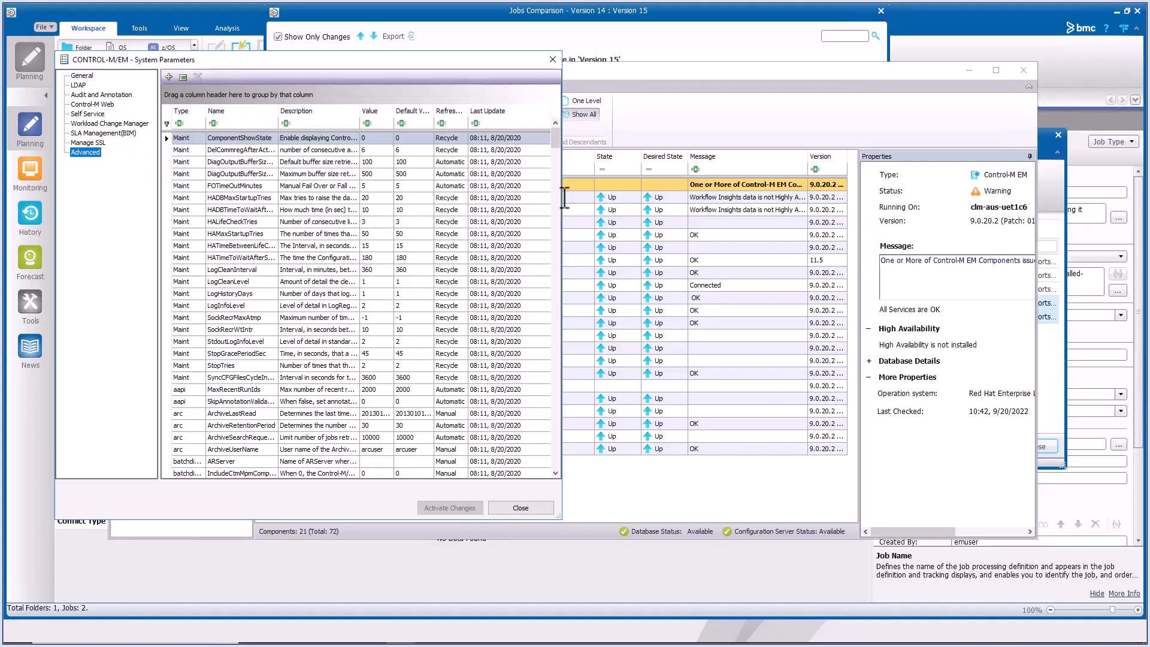
pyautogui.moveTo(563, 197); pyautogui.dragTo(923, 191)
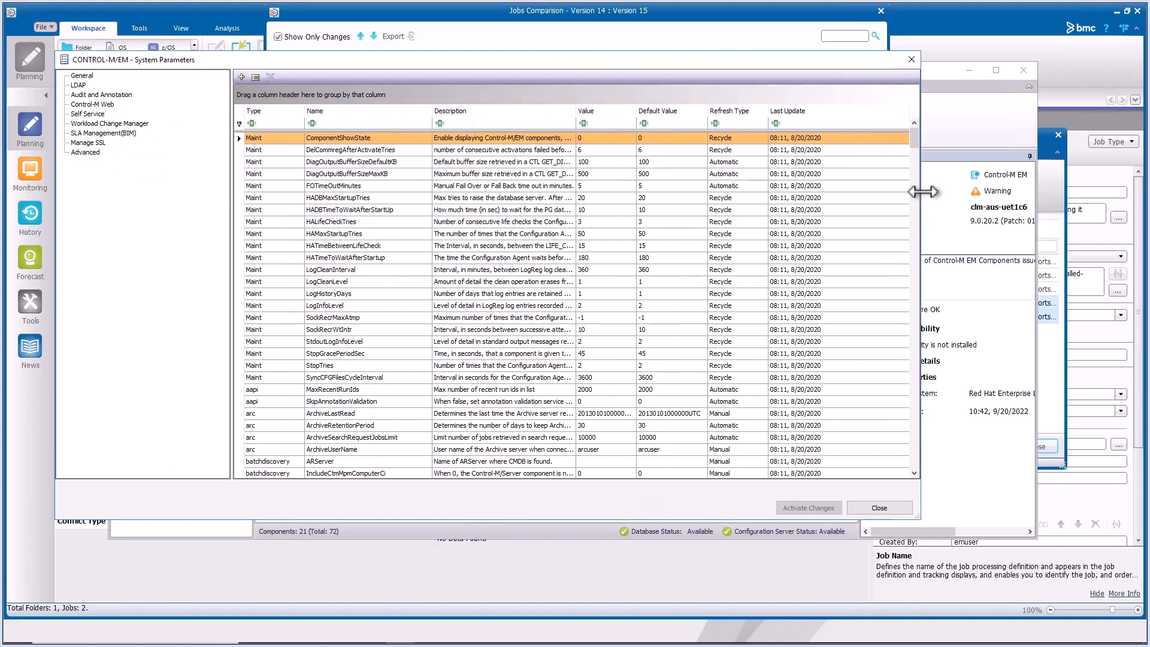
pyautogui.click(351, 123)
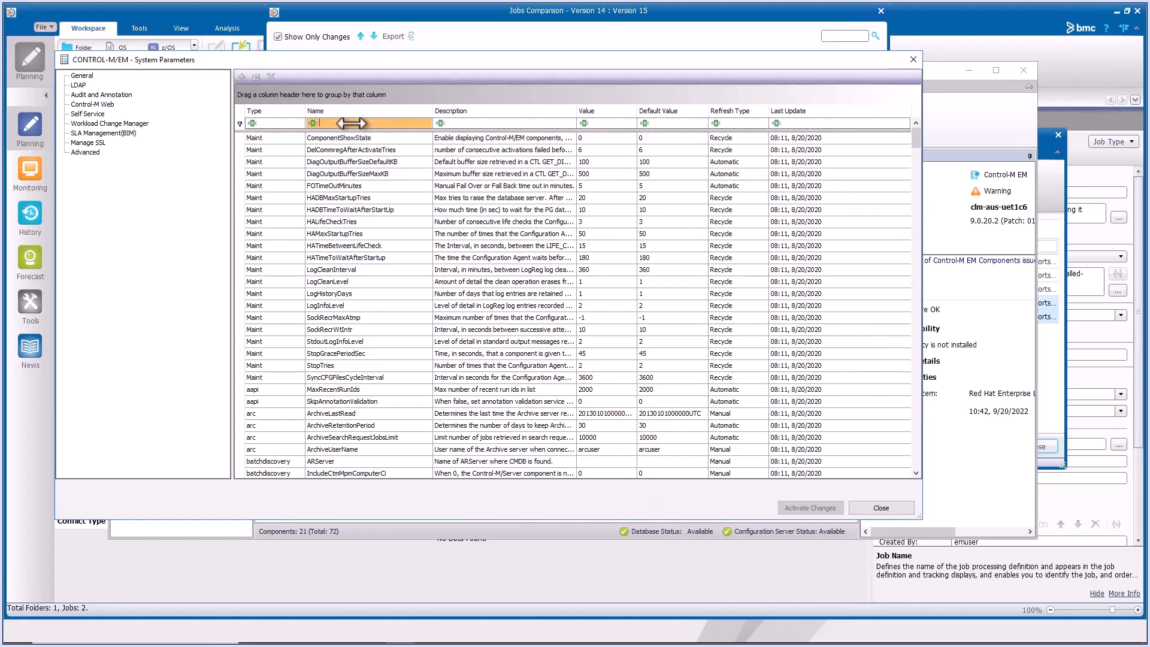
pyautogui.write('vmv')
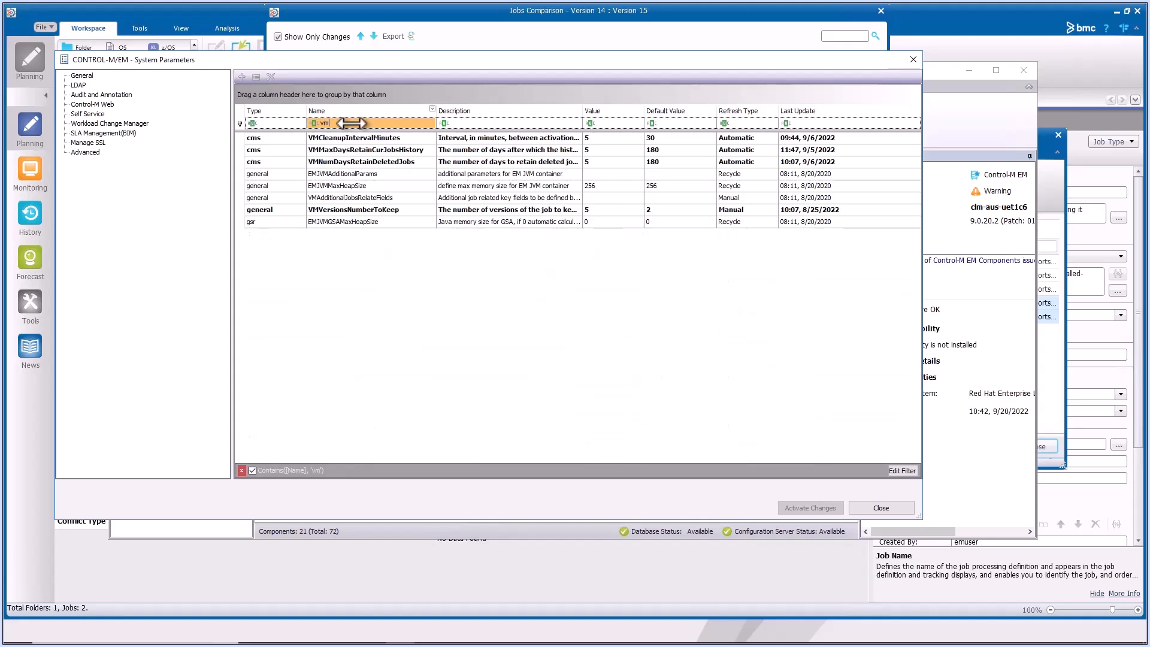